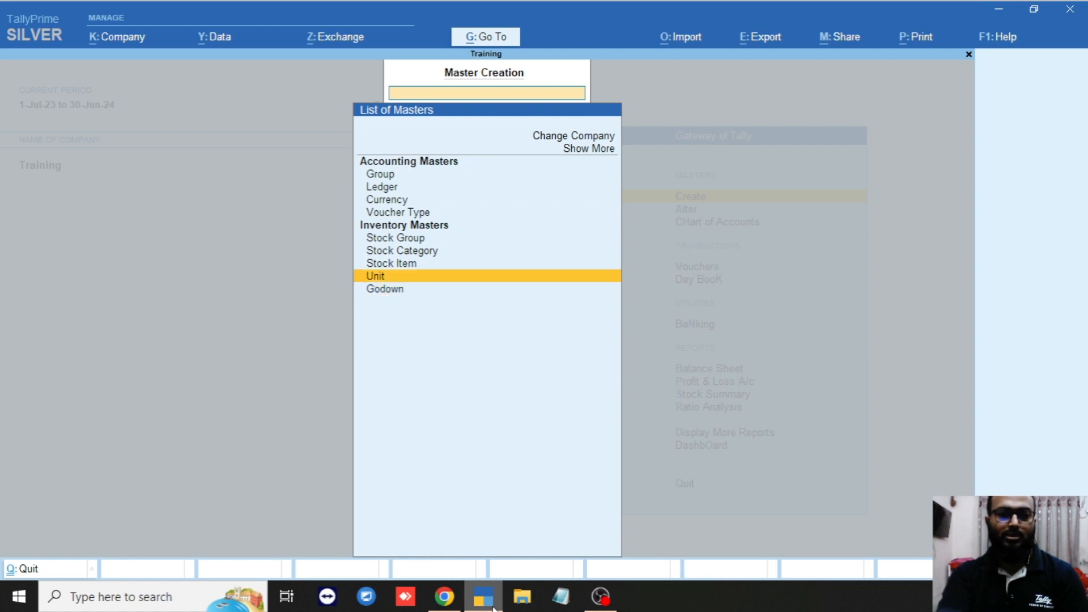
{"action": "key", "text": "Up"}
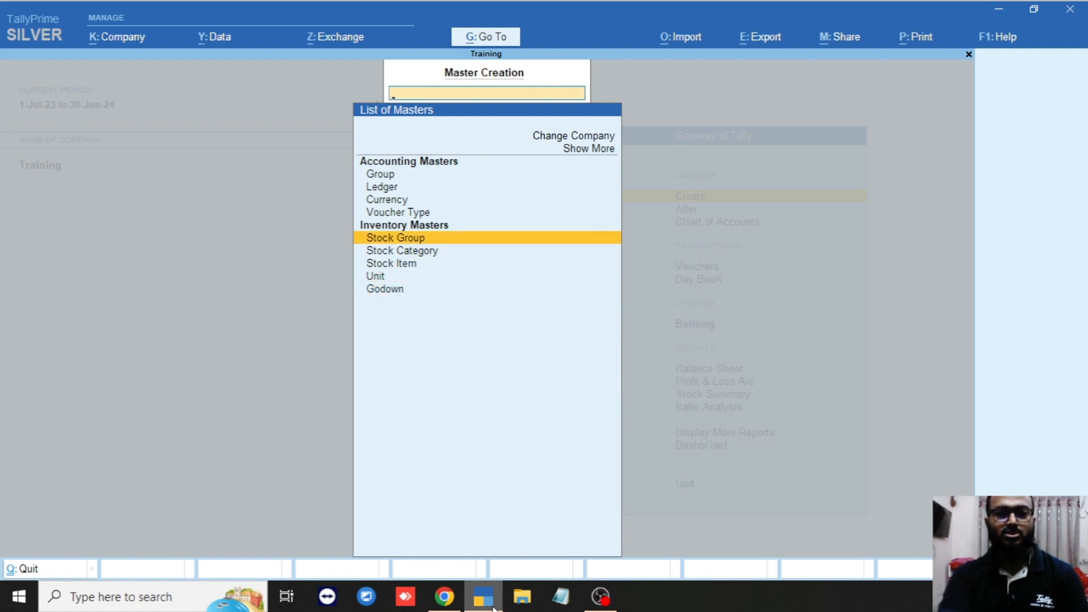
{"action": "key", "text": "Down"}
{"action": "key", "text": "Down"}
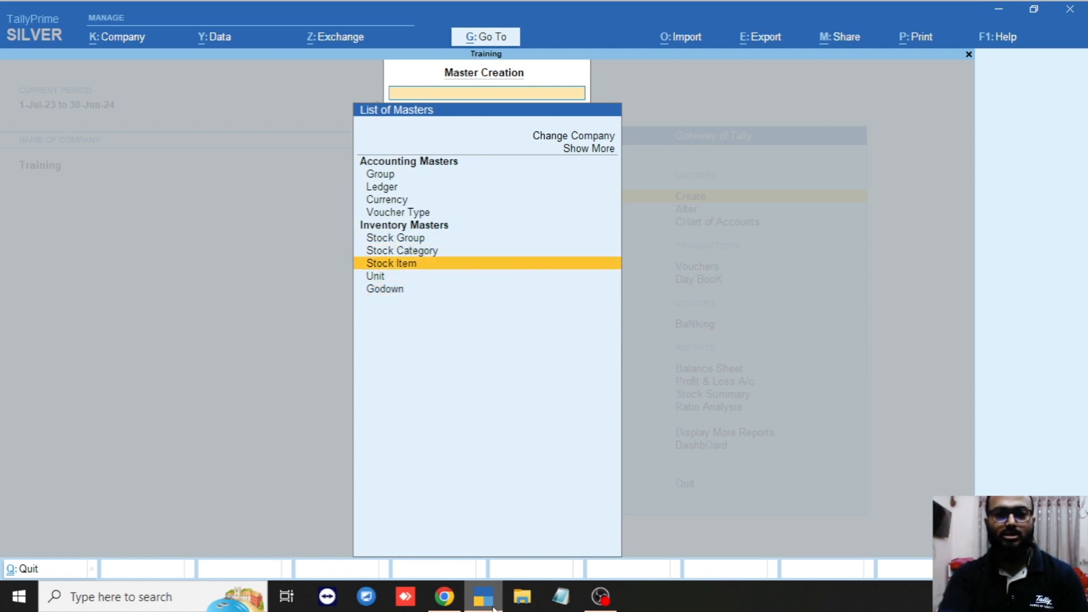
{"action": "key", "text": "Down"}
{"action": "key", "text": "Down"}
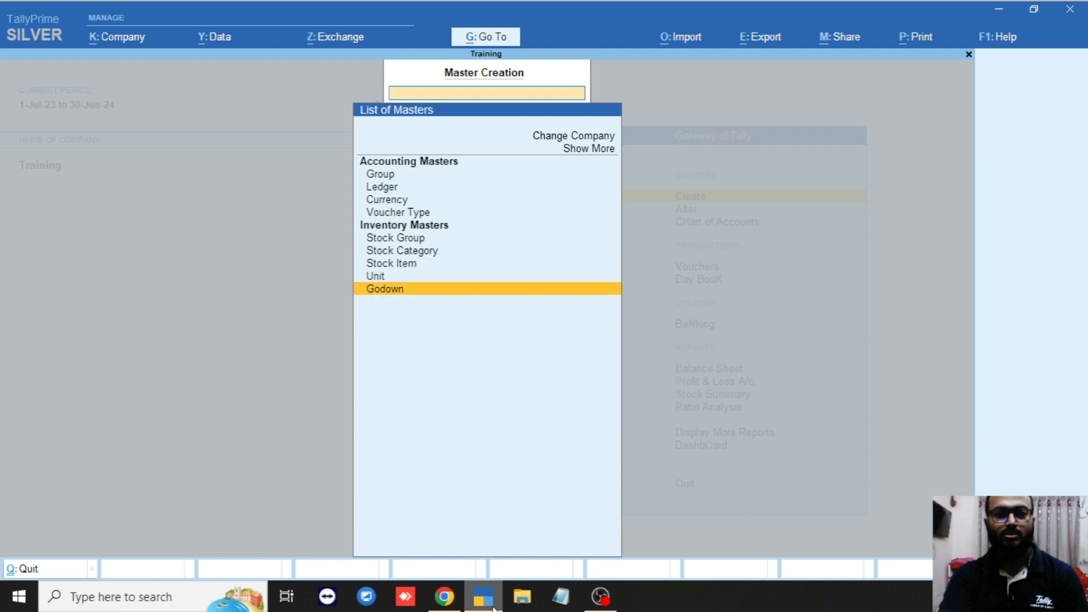
{"action": "key", "text": "Up"}
{"action": "key", "text": "Up"}
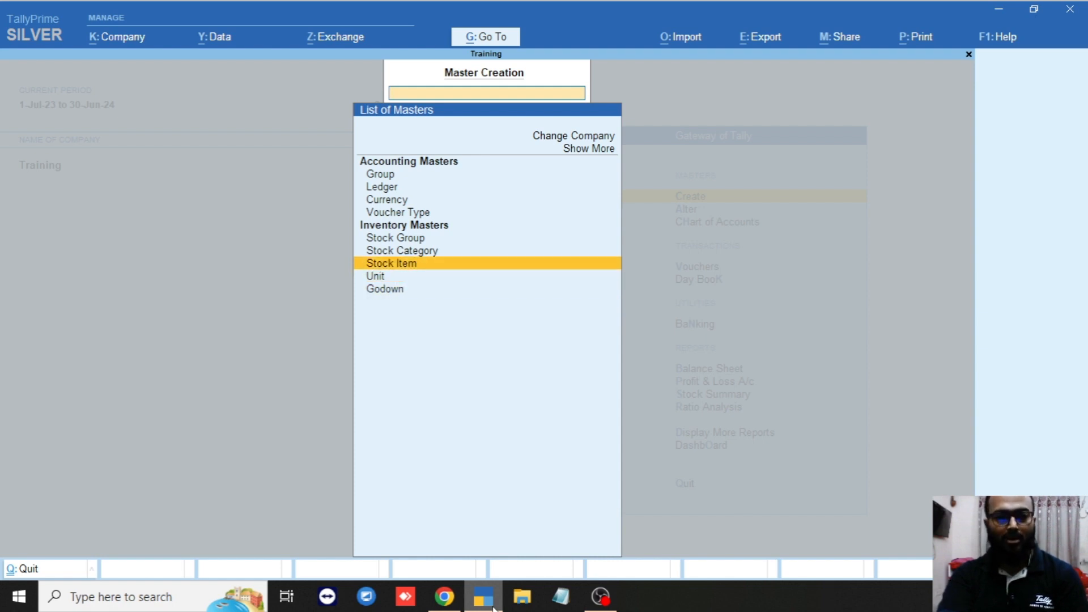
{"action": "key", "text": "Down"}
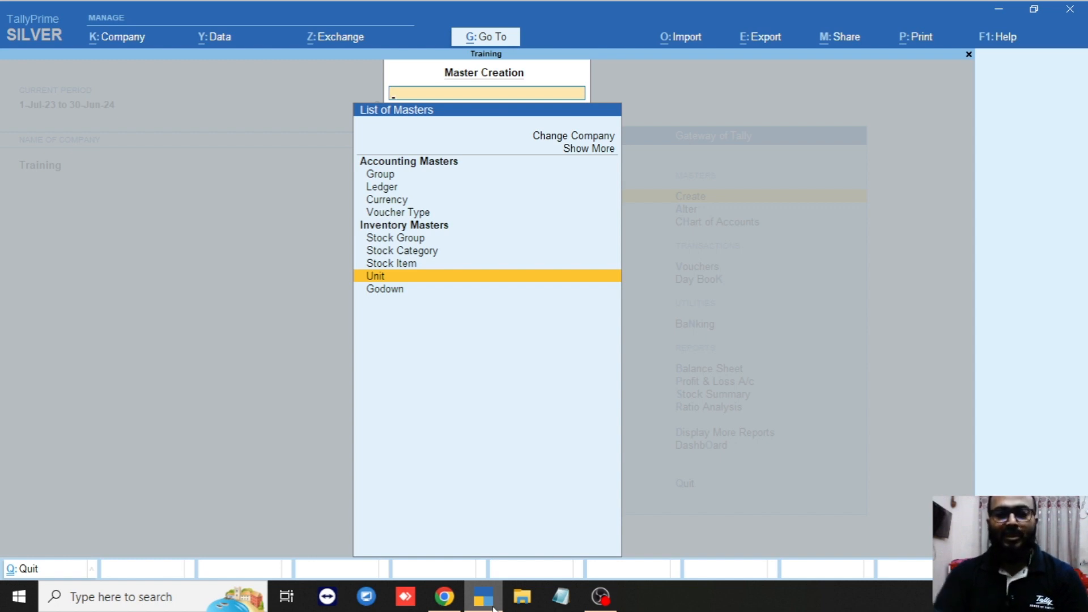
{"action": "key", "text": "Up"}
{"action": "key", "text": "Down"}
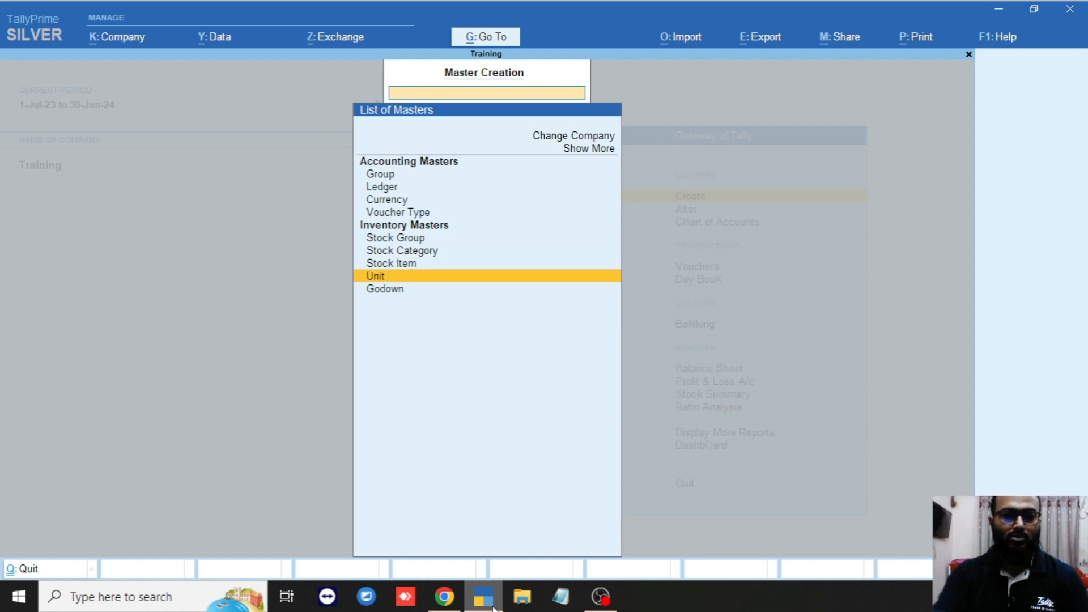
Create a simple unit of measure with the symbol Pcs, no formal name and 0 decimal places
{"action": "key", "text": "Return"}
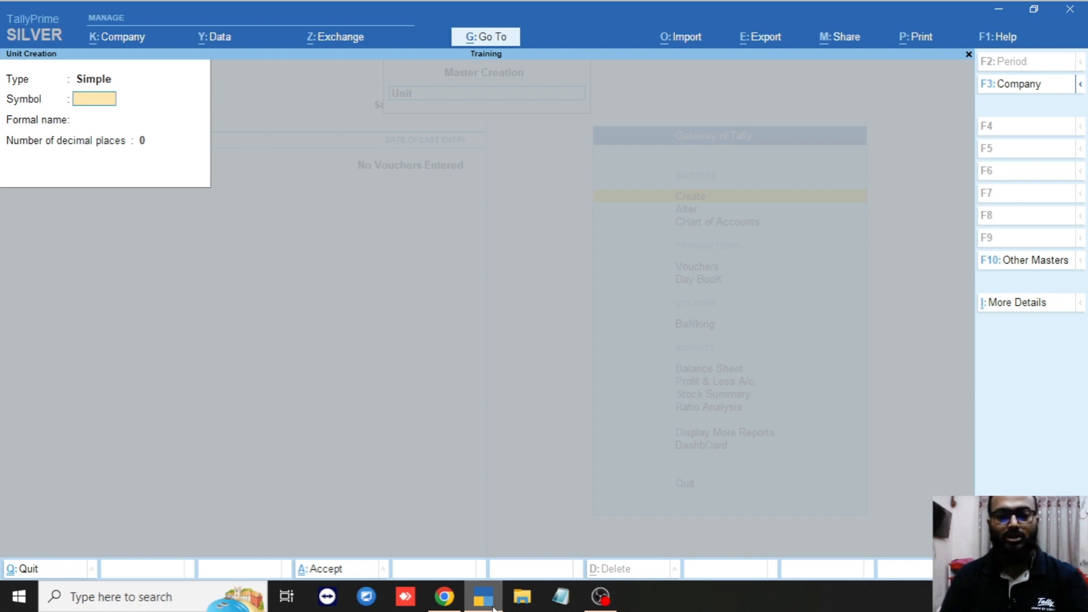
{"action": "type", "text": "P"}
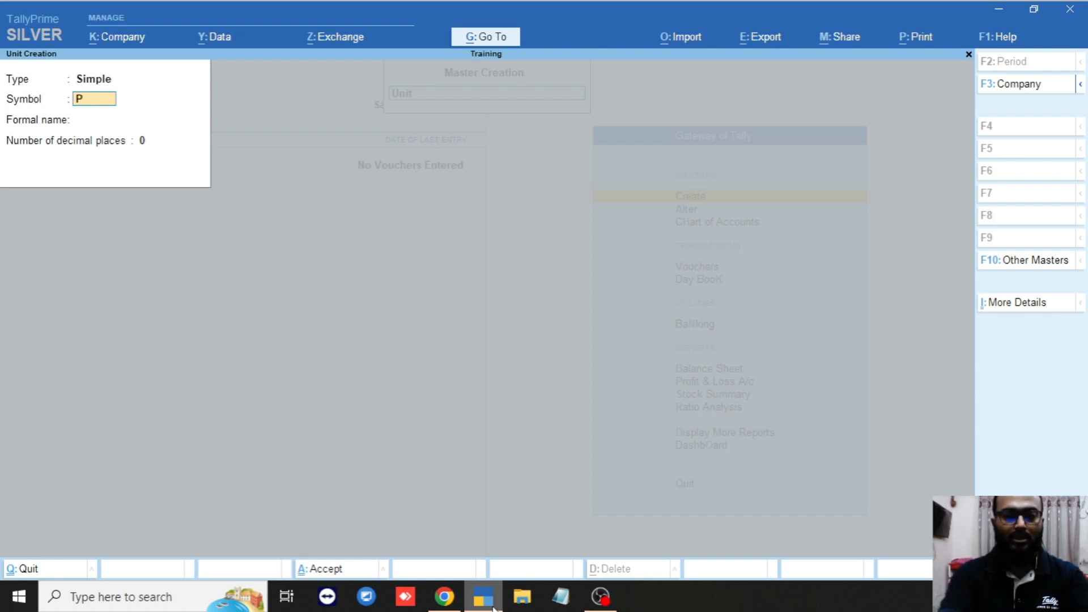
{"action": "type", "text": "cs"}
{"action": "key", "text": "Return"}
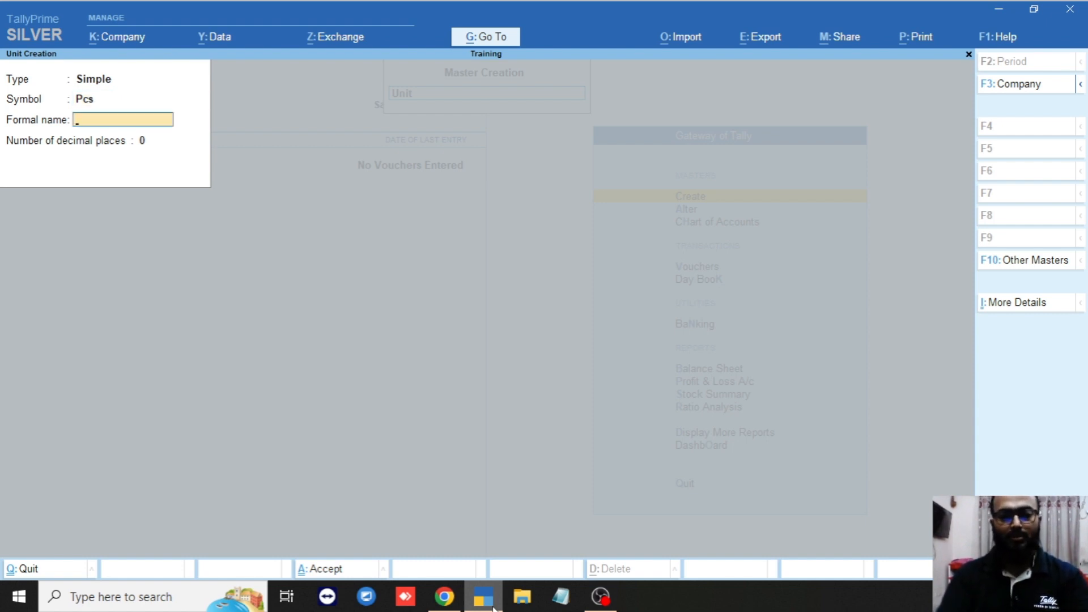
{"action": "key", "text": "Return"}
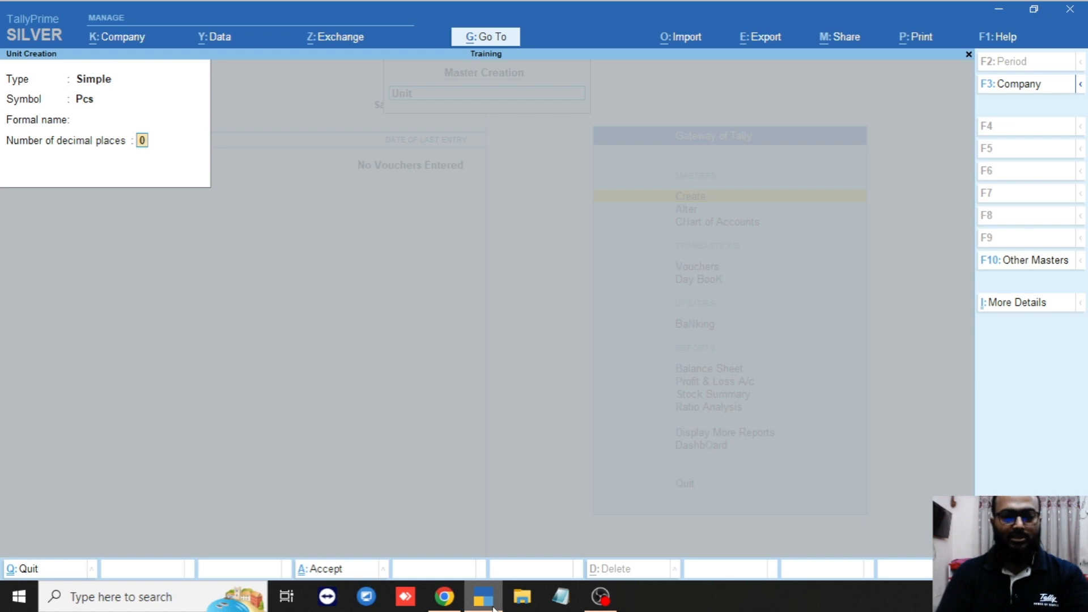
{"action": "key", "text": "Return"}
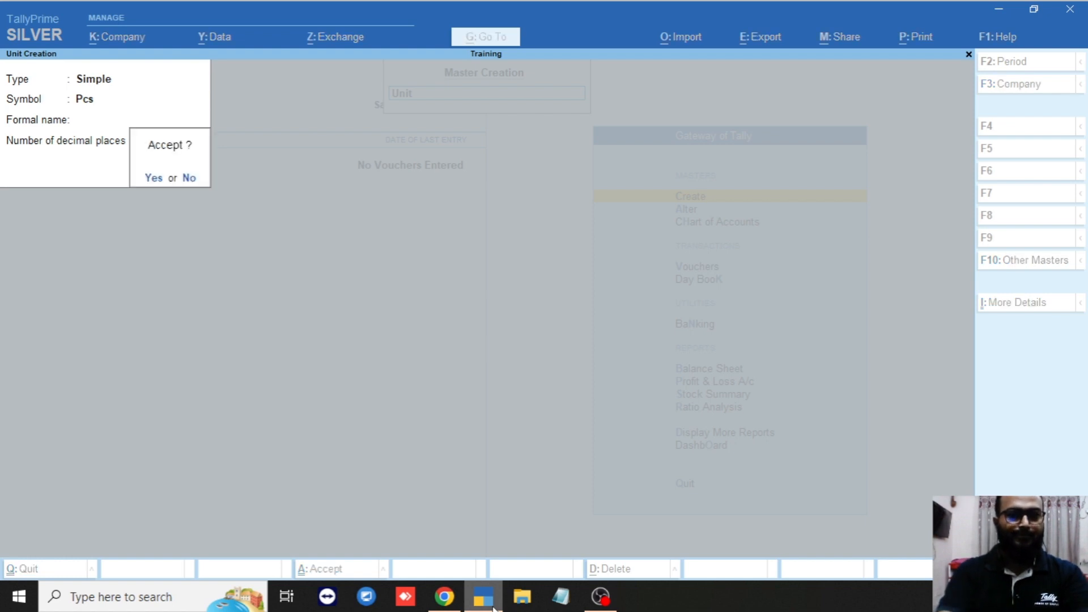
{"action": "key", "text": "y"}
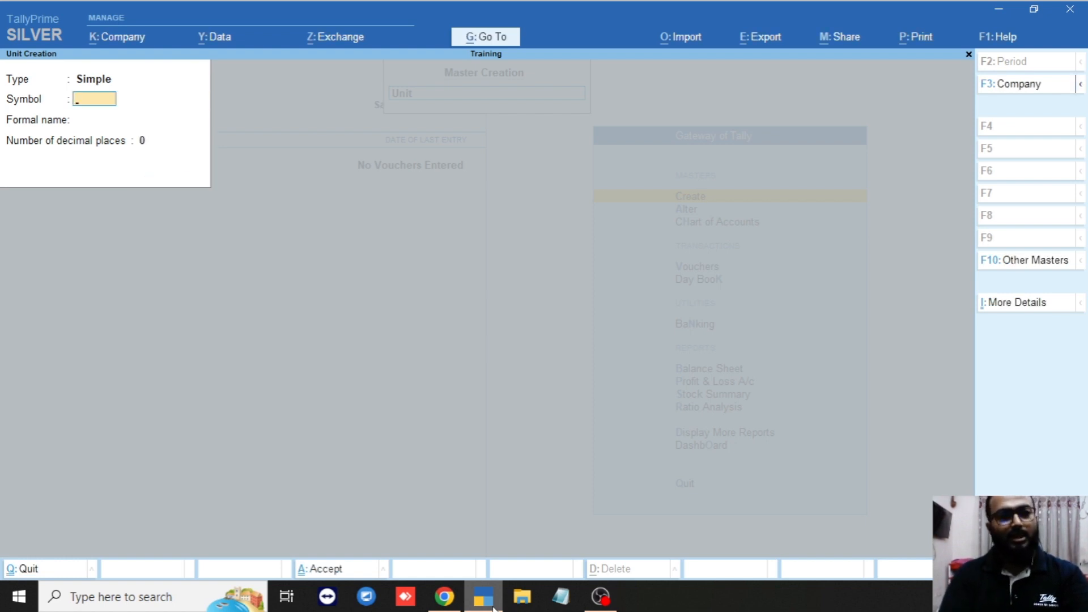
Create a simple unit with the symbol Kg, no formal name and 2 decimal places
{"action": "type", "text": "Kg"}
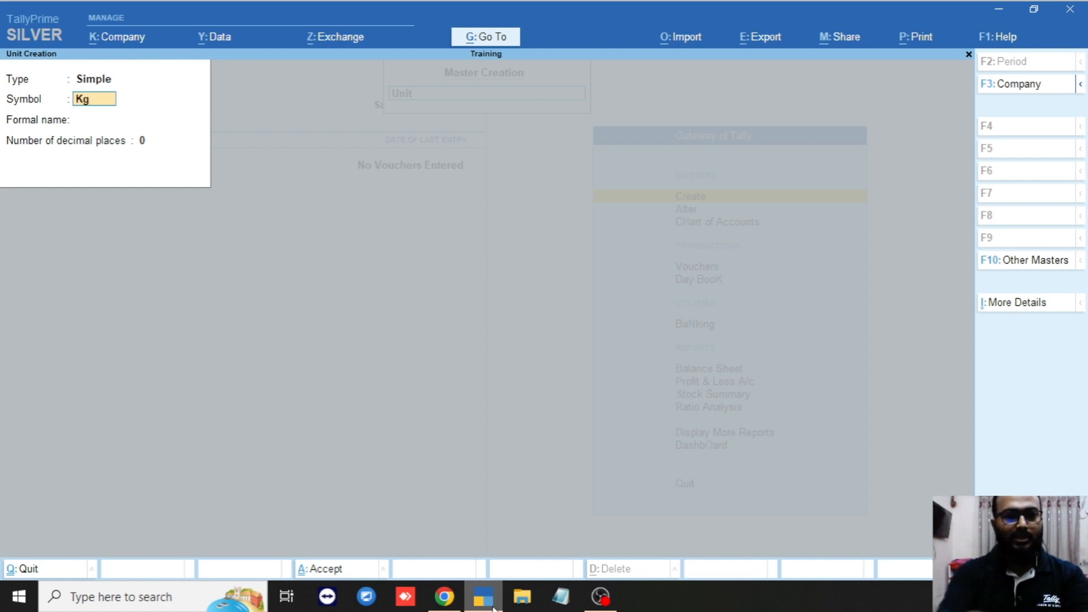
{"action": "key", "text": "Return"}
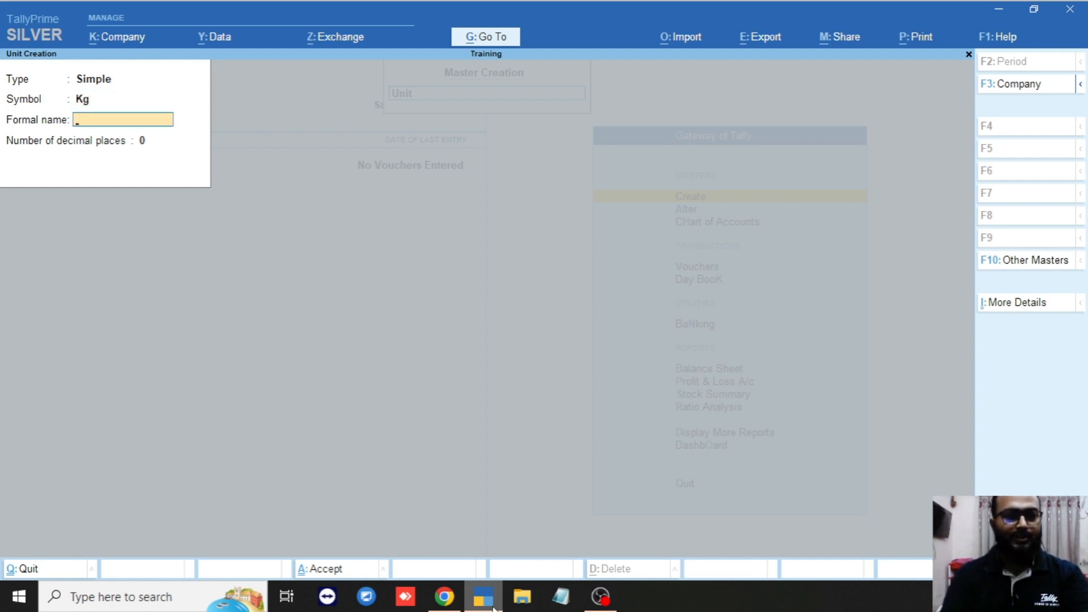
{"action": "key", "text": "Return"}
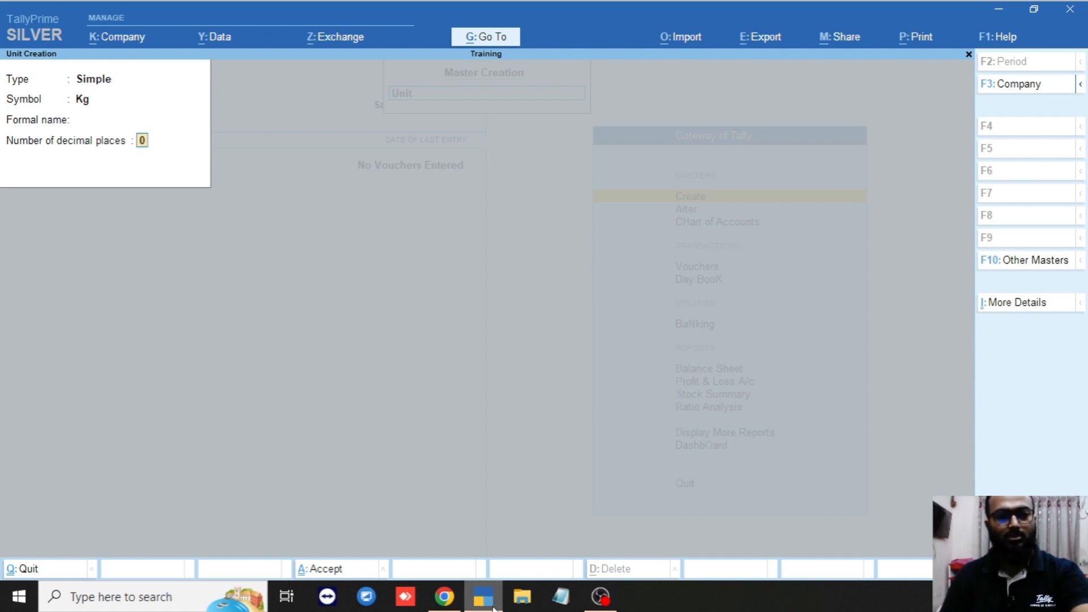
{"action": "type", "text": "2"}
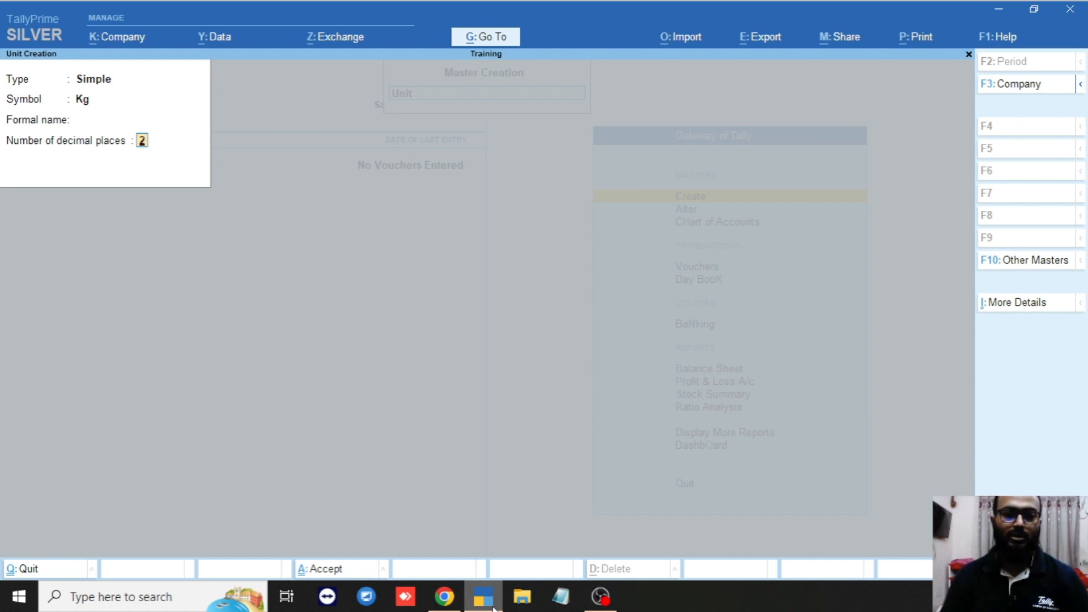
{"action": "key", "text": "Return"}
{"action": "key", "text": "Return"}
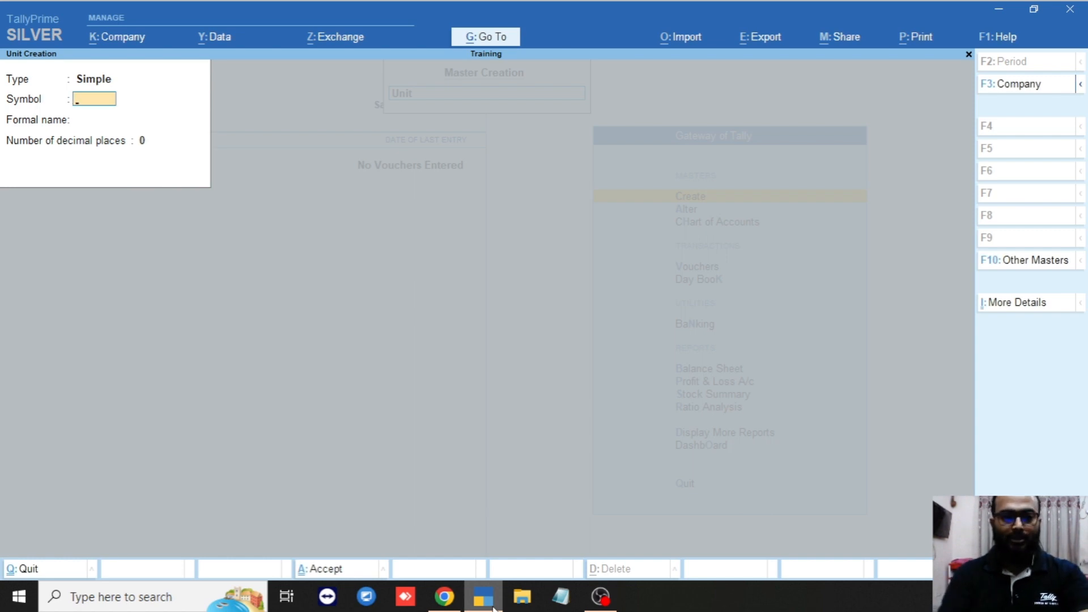
Create a simple unit with the symbol Ltr and 2 decimal places, and leave unit creation
{"action": "type", "text": "Ltr"}
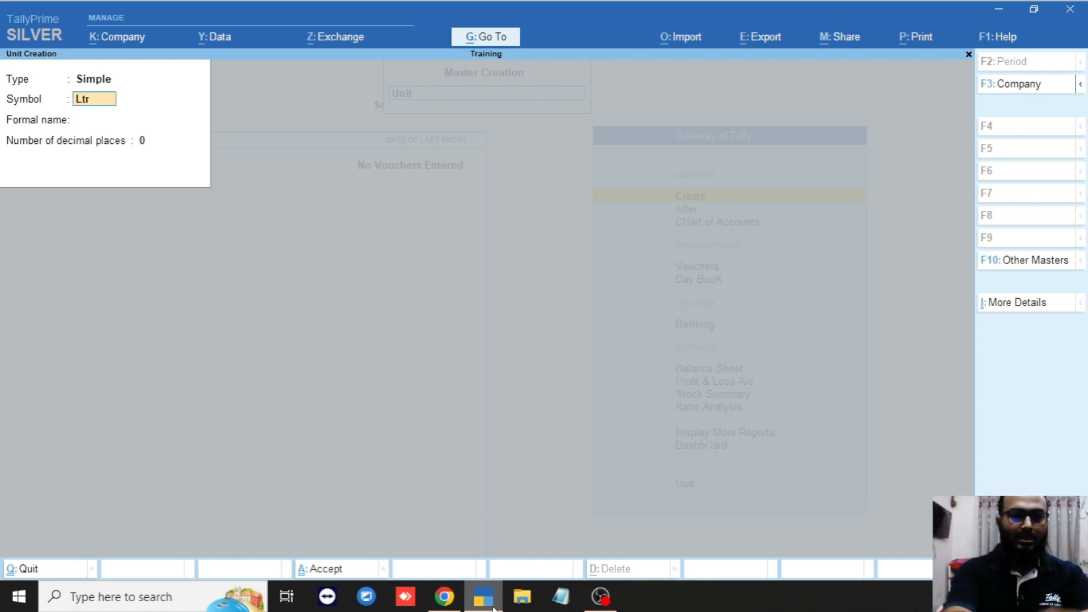
{"action": "key", "text": "Return"}
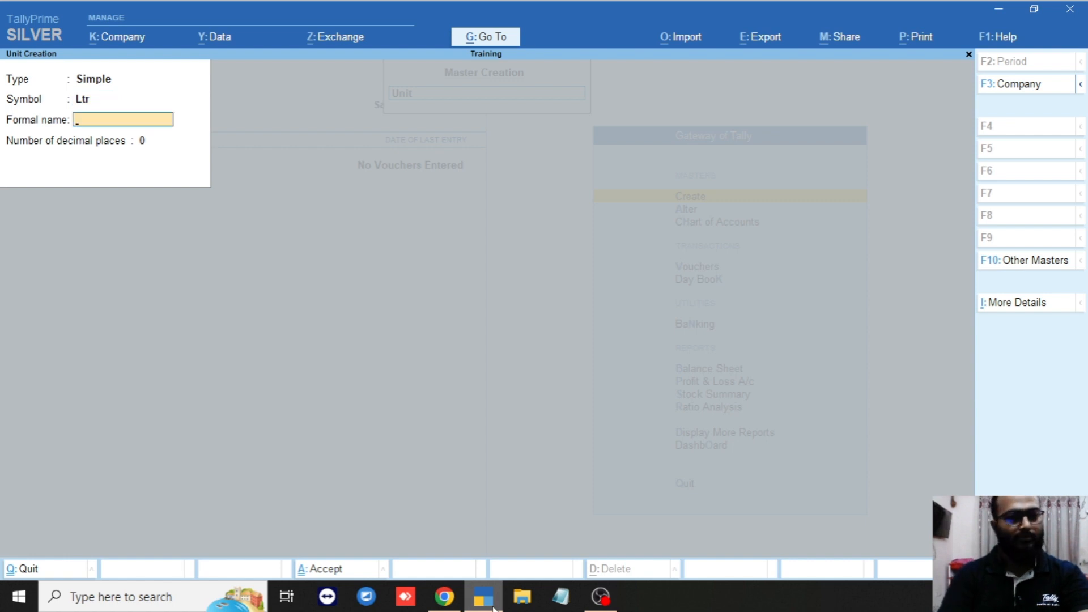
{"action": "key", "text": "Return"}
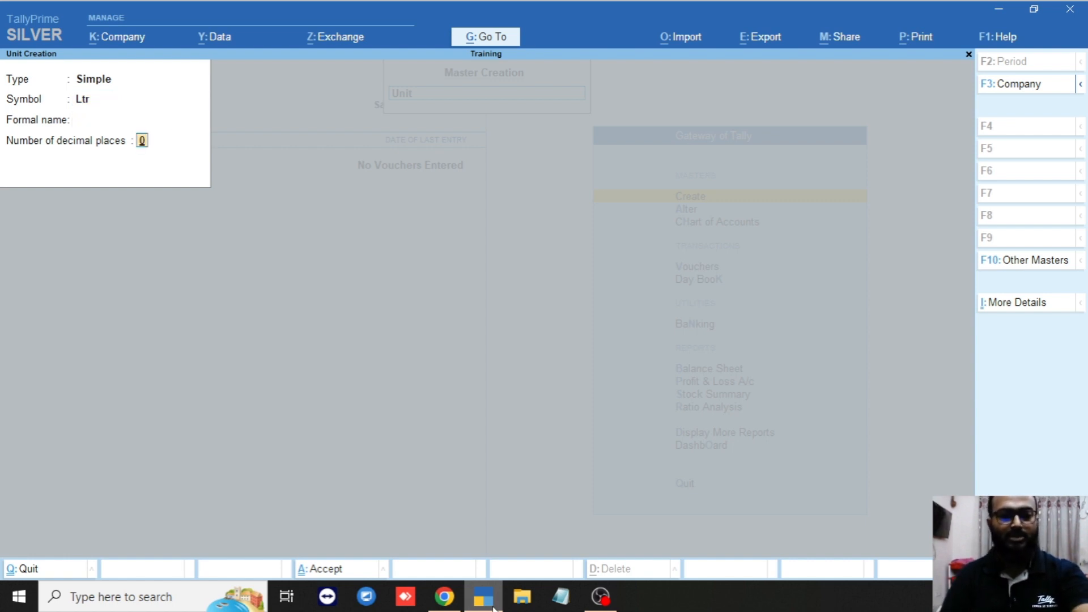
{"action": "type", "text": "2"}
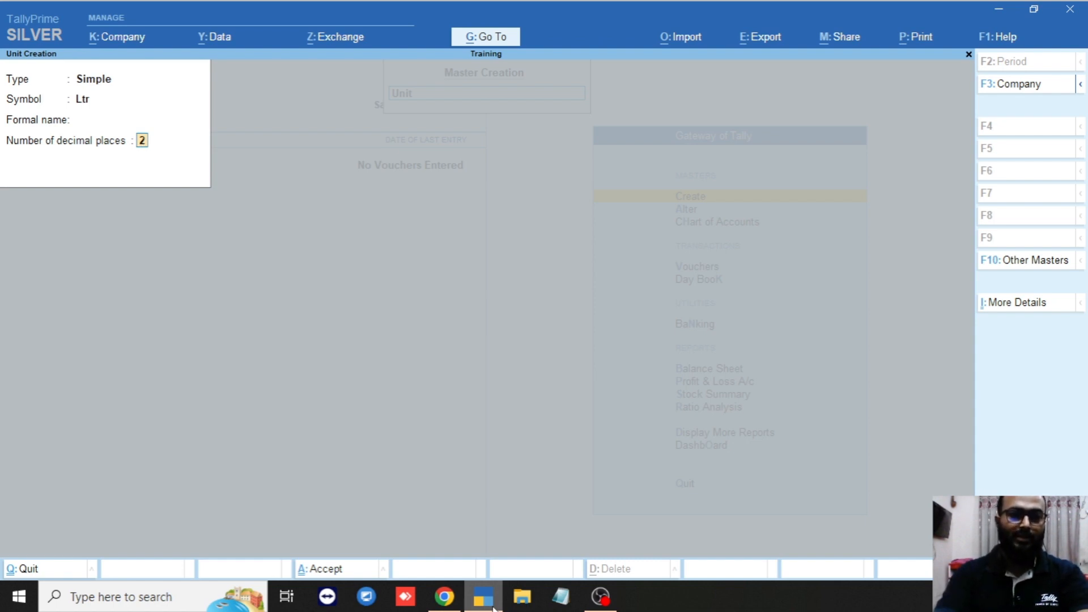
{"action": "key", "text": "Return"}
{"action": "key", "text": "Return"}
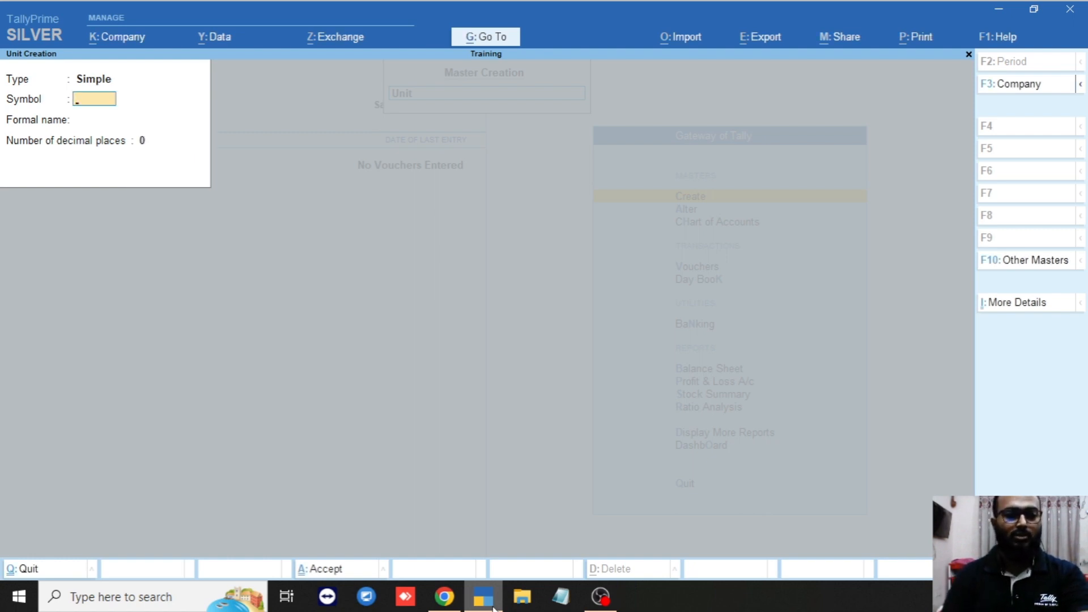
{"action": "key", "text": "Escape"}
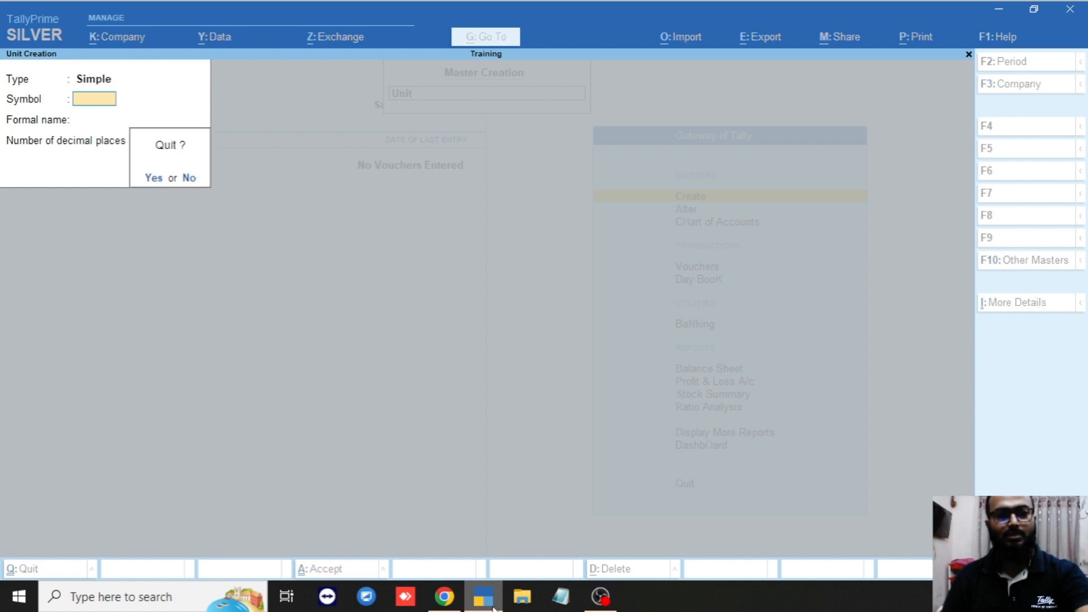
{"action": "key", "text": "Return"}
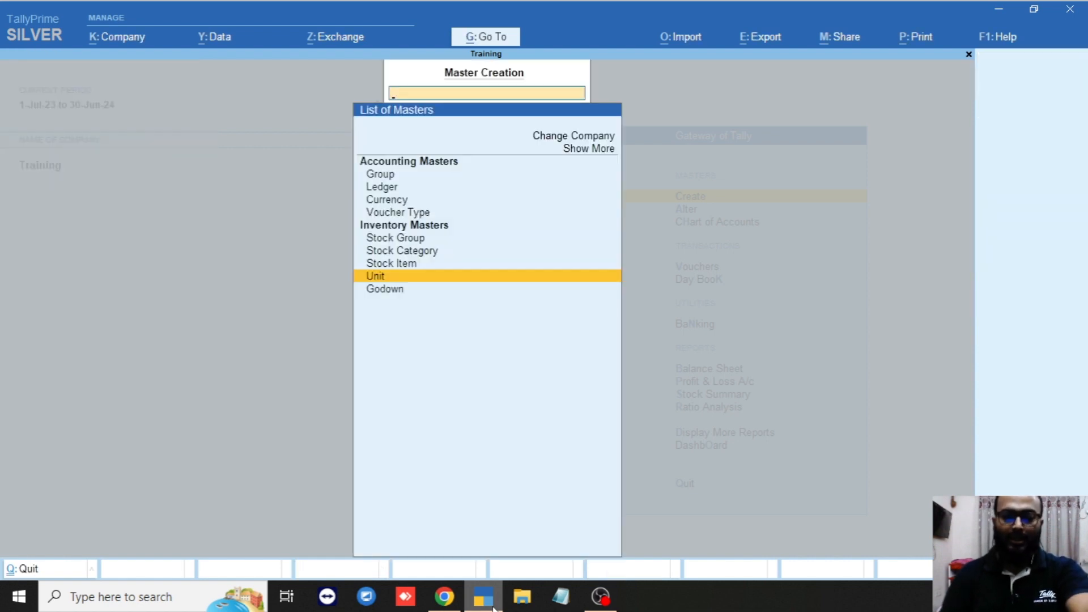
Start a new stock item named Atta without an alias
{"action": "key", "text": "Up"}
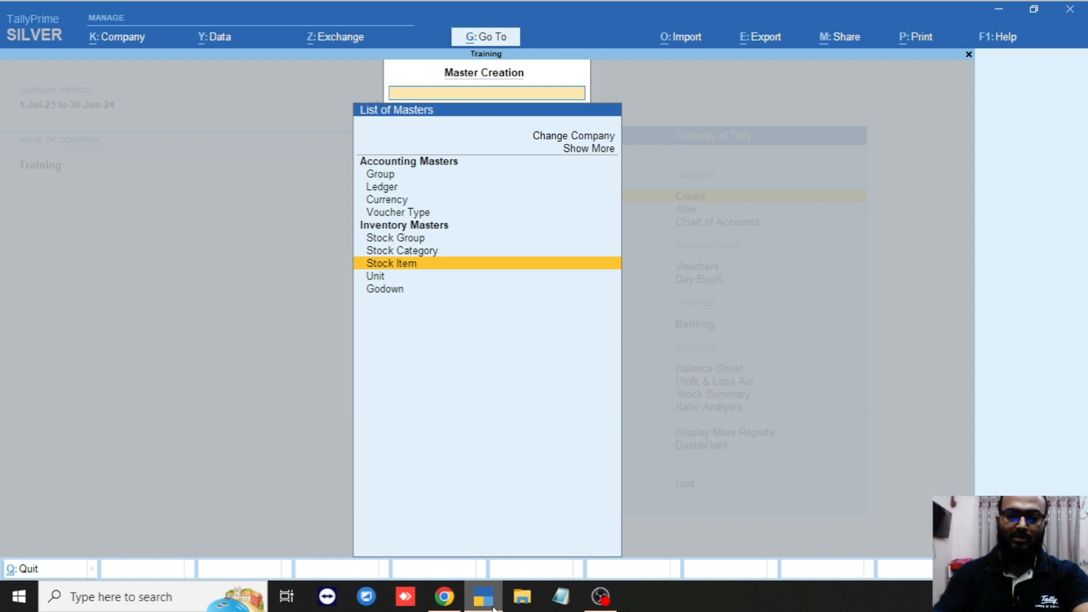
{"action": "key", "text": "Return"}
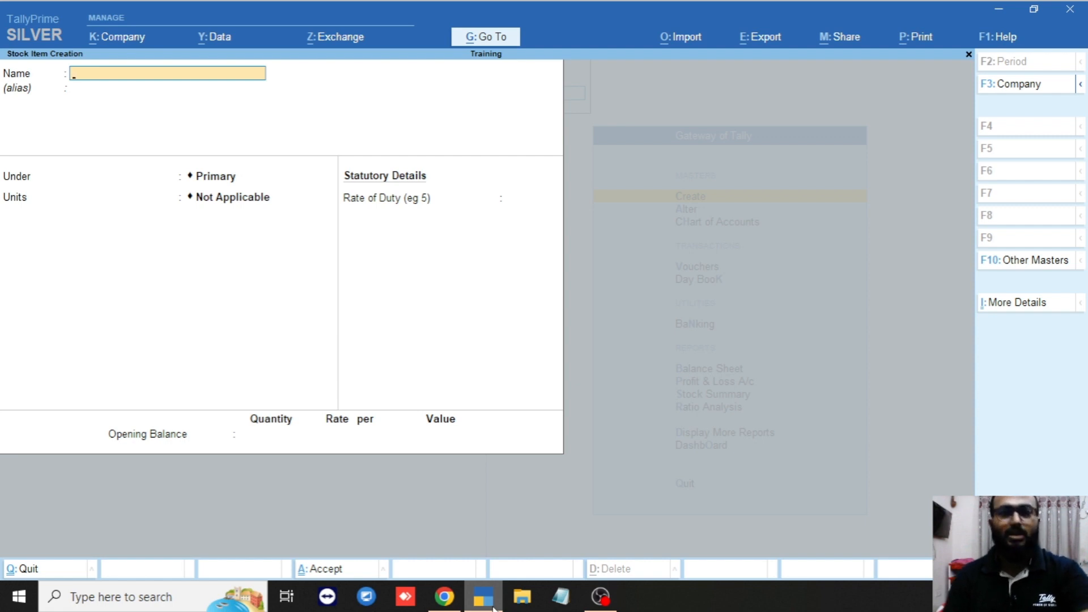
{"action": "type", "text": "Atta"}
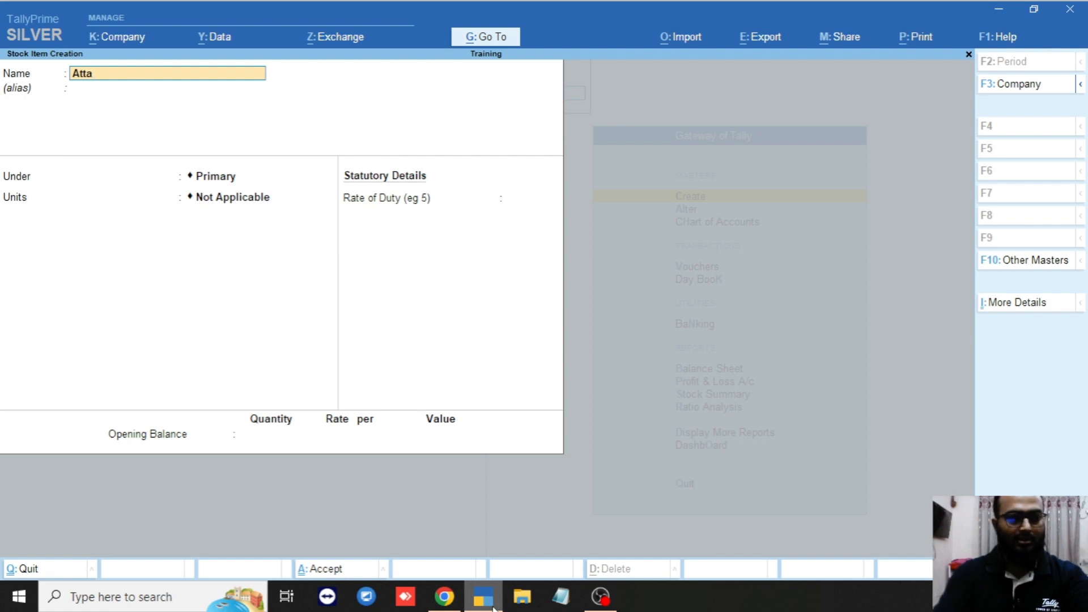
{"action": "key", "text": "Return"}
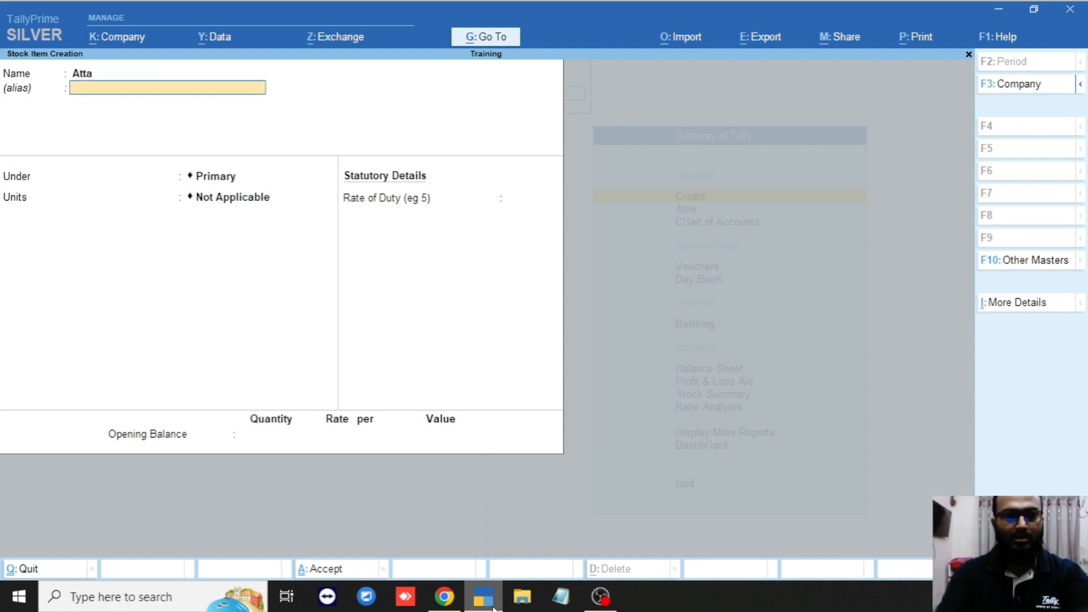
{"action": "key", "text": "Return"}
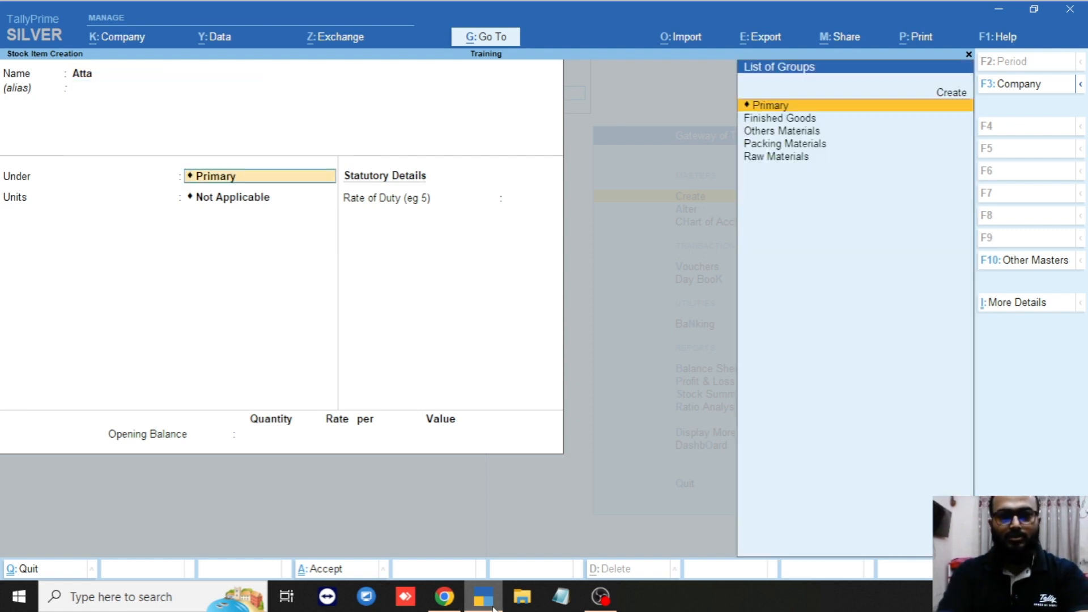
Place the Atta stock item under the Raw Materials group and set its unit to Kg
{"action": "key", "text": "Down"}
{"action": "key", "text": "Down"}
{"action": "key", "text": "Down"}
{"action": "key", "text": "Down"}
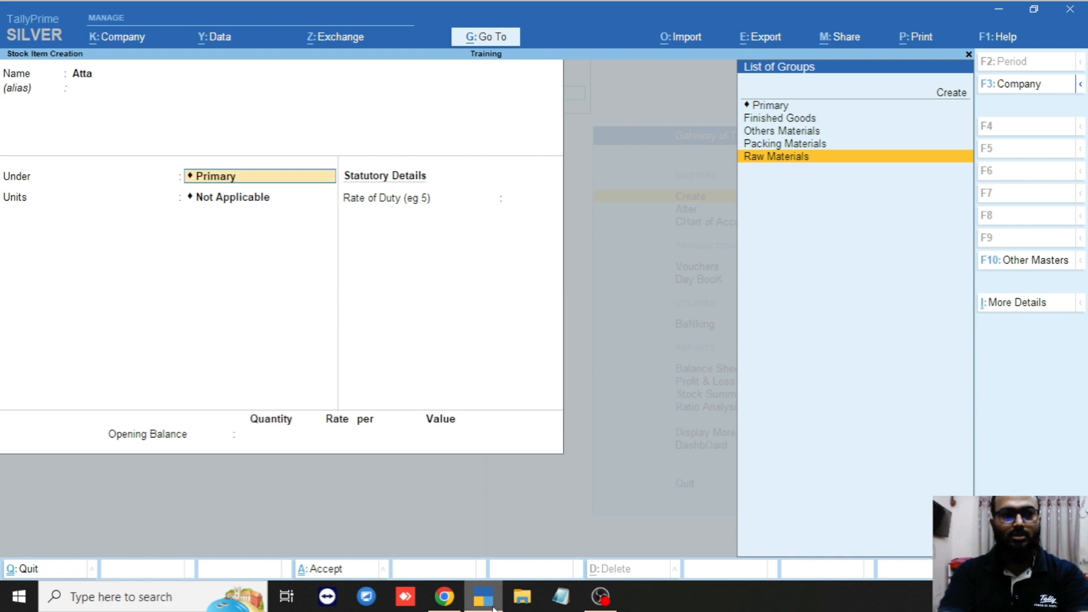
{"action": "key", "text": "Return"}
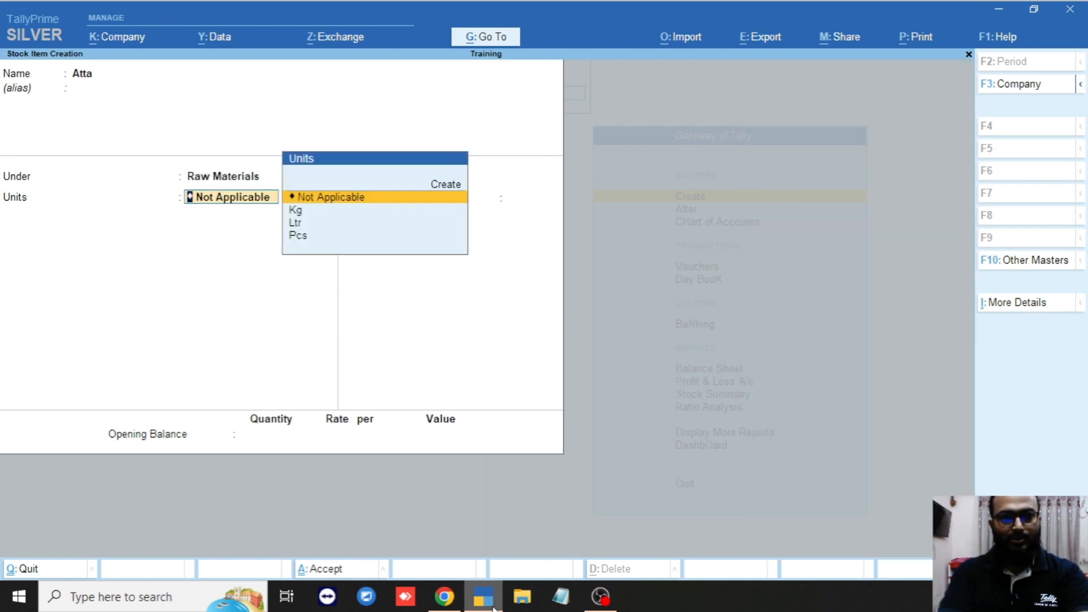
{"action": "key", "text": "Down"}
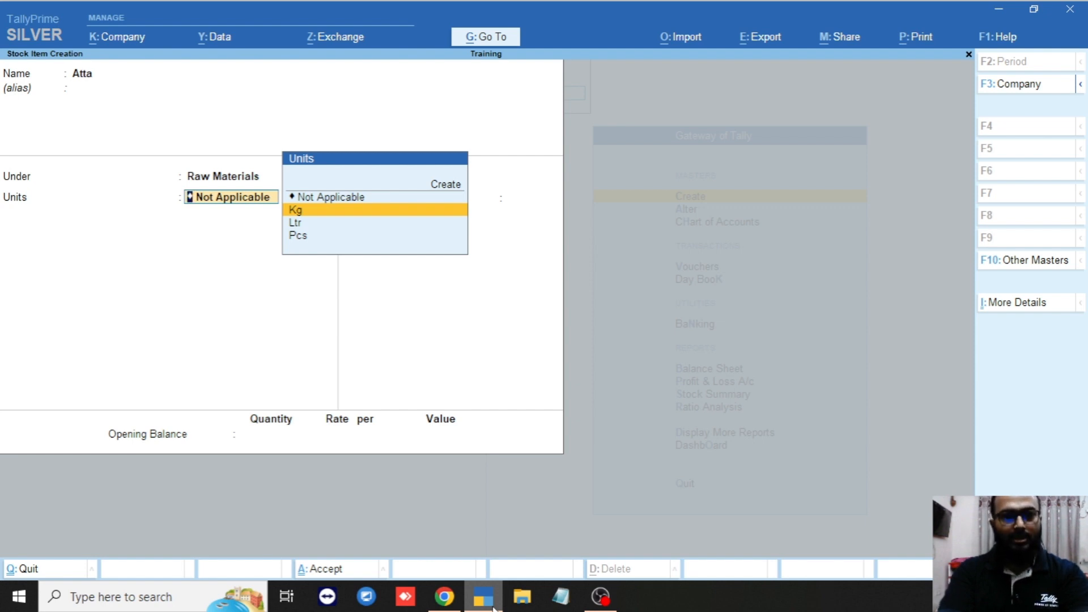
{"action": "key", "text": "Down"}
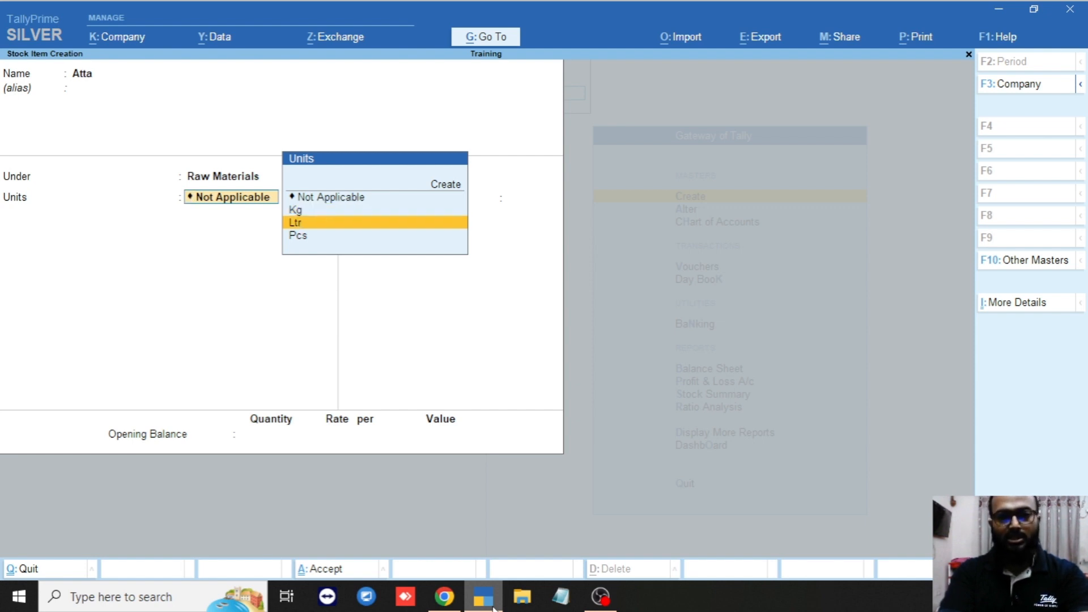
{"action": "key", "text": "Up"}
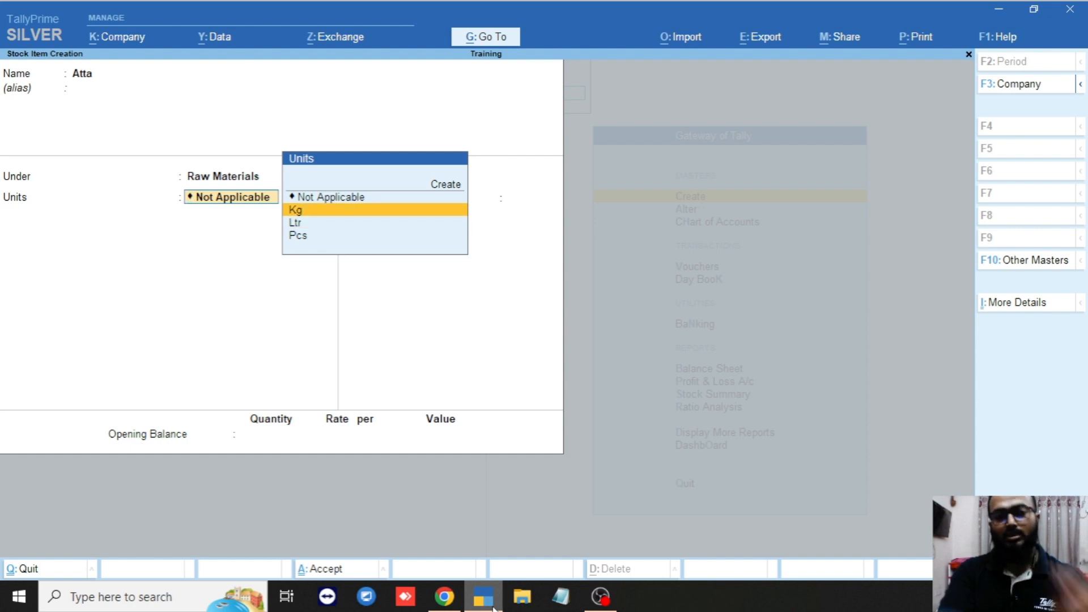
{"action": "key", "text": "Return"}
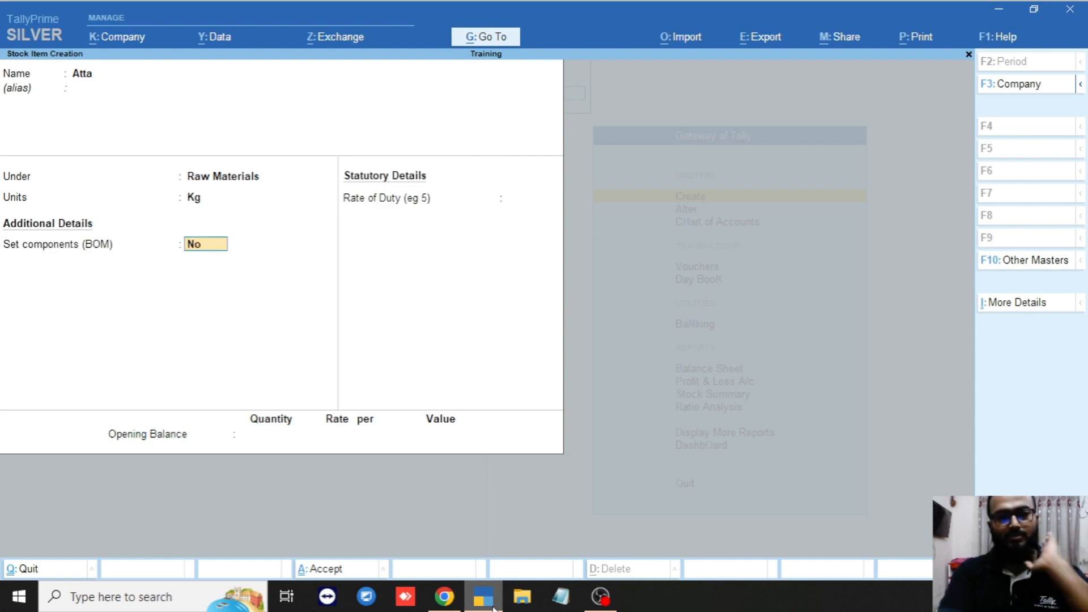
Save the Atta stock item without BOM components, with a 0 rate of duty and no opening balance
{"action": "key", "text": "Return"}
{"action": "key", "text": "Return"}
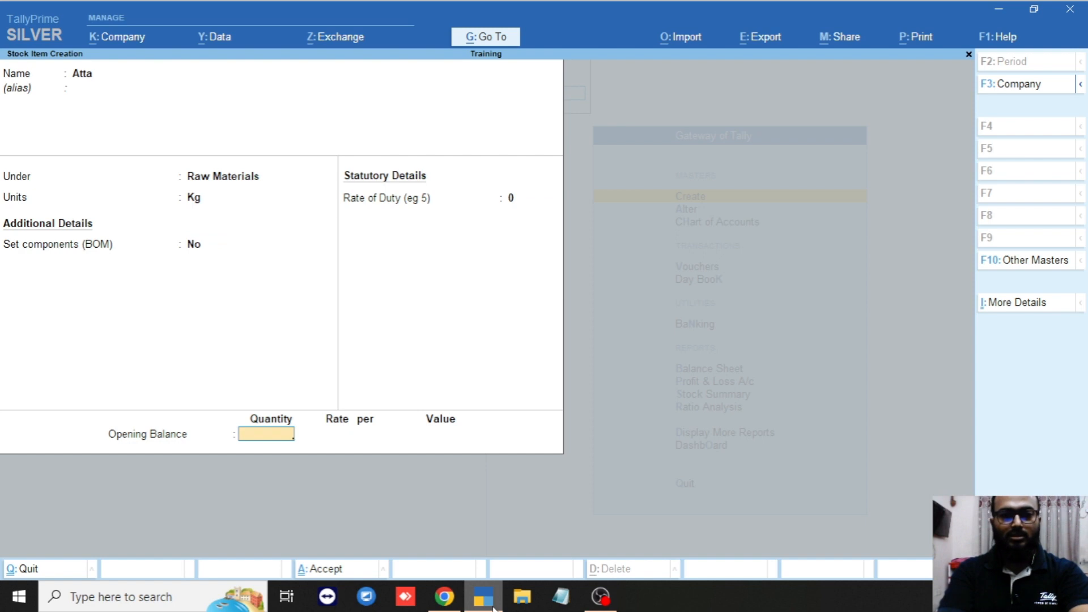
{"action": "key", "text": "Return"}
{"action": "key", "text": "Return"}
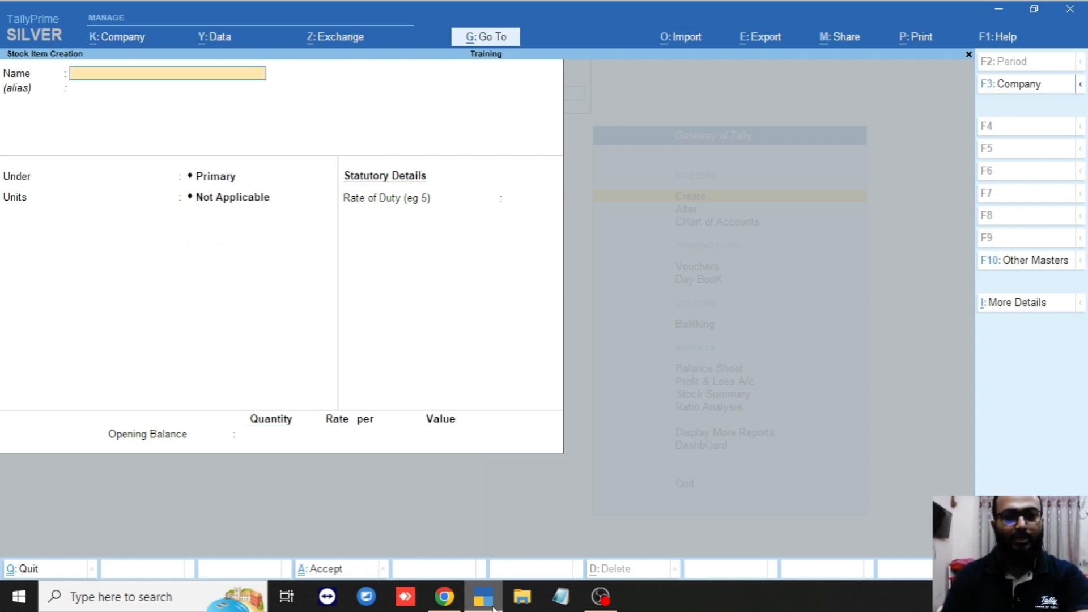
Start a new stock item named Baking Powder without an alias
{"action": "type", "text": "Baking"}
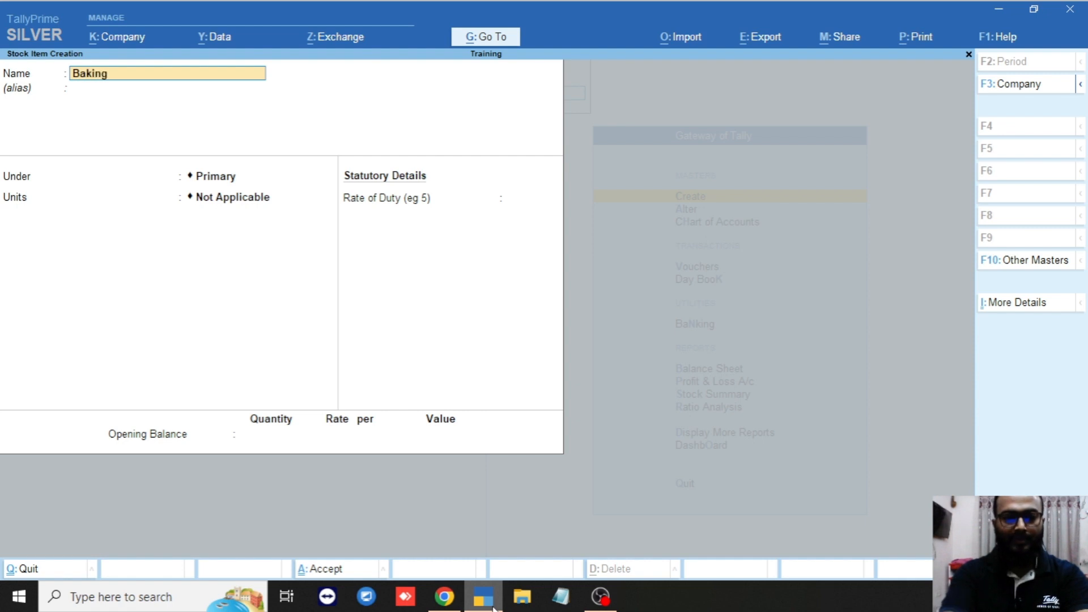
{"action": "type", "text": " Powder"}
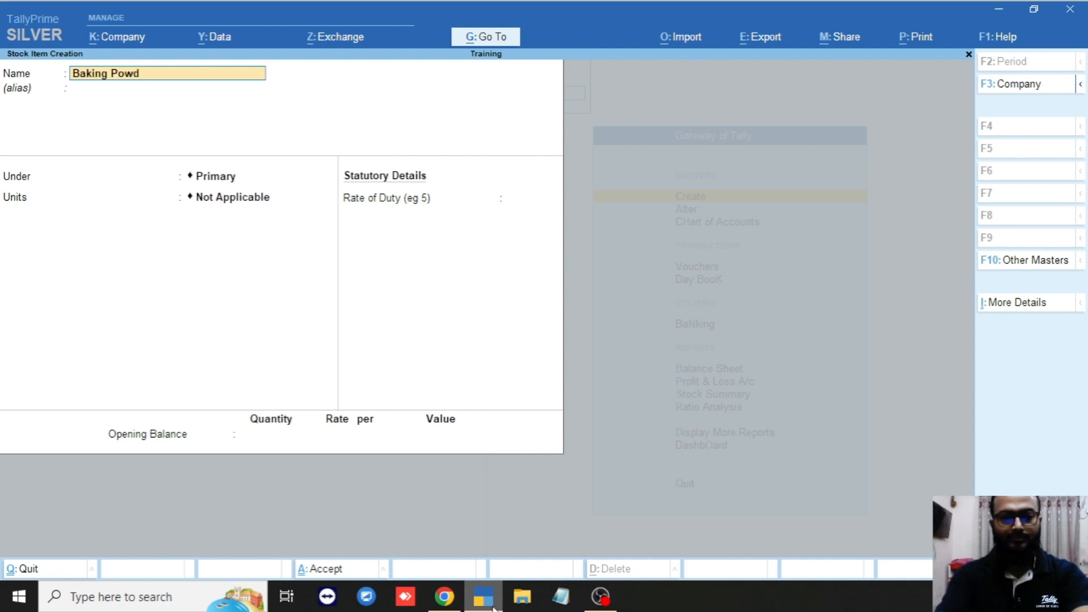
{"action": "key", "text": "Return"}
{"action": "key", "text": "Return"}
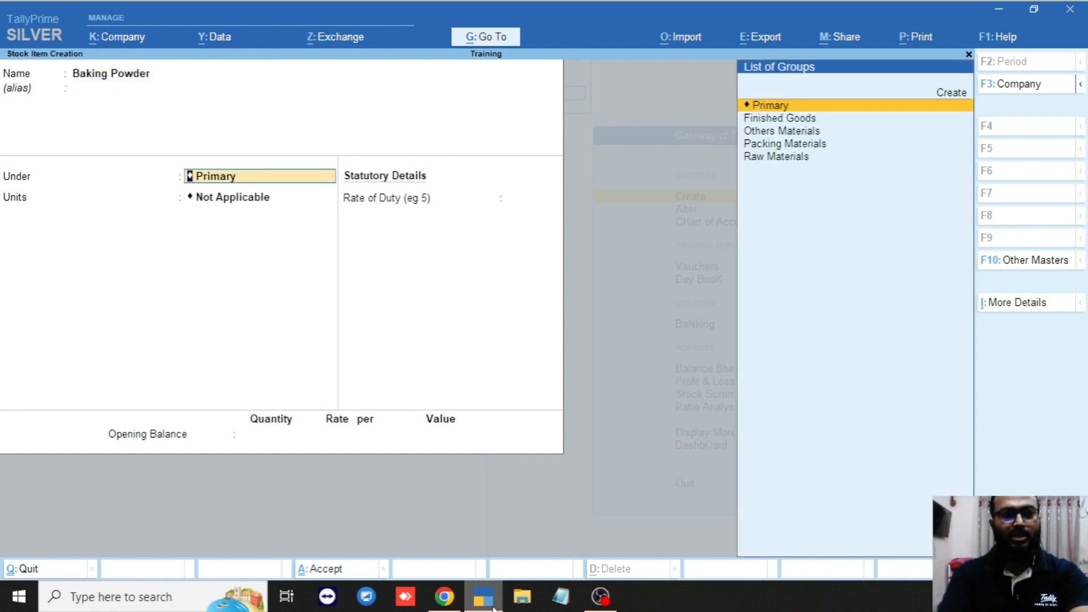
Place the Baking Powder stock item under the Raw Materials group and set its unit to Kg
{"action": "key", "text": "Down"}
{"action": "key", "text": "Down"}
{"action": "key", "text": "Down"}
{"action": "key", "text": "Down"}
{"action": "key", "text": "Return"}
{"action": "key", "text": "Down"}
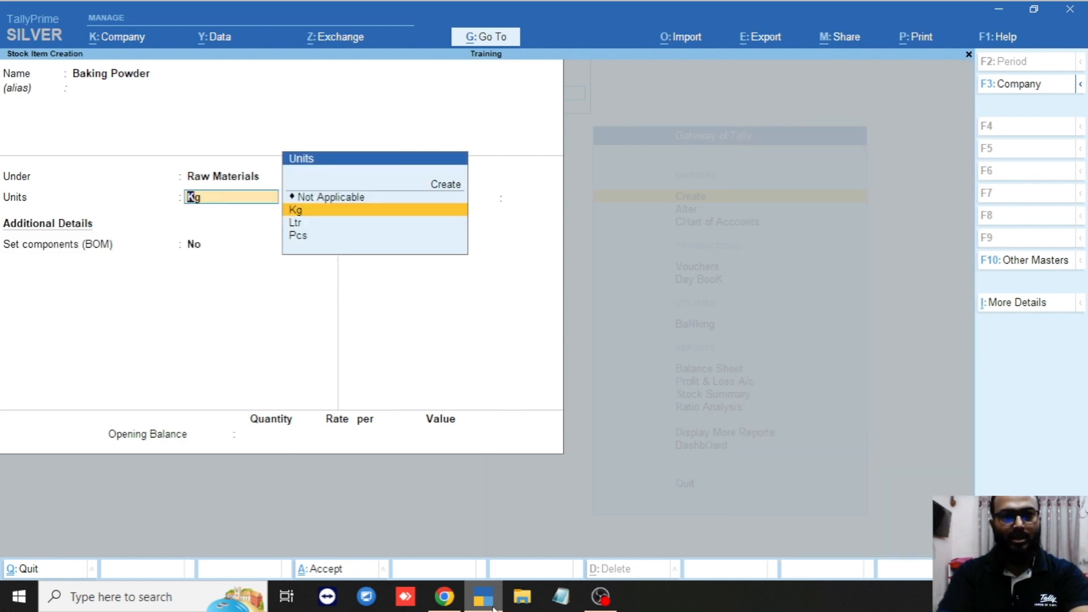
{"action": "key", "text": "Return"}
Save the Baking Powder item without BOM components, duty rate or opening balance
{"action": "key", "text": "Return"}
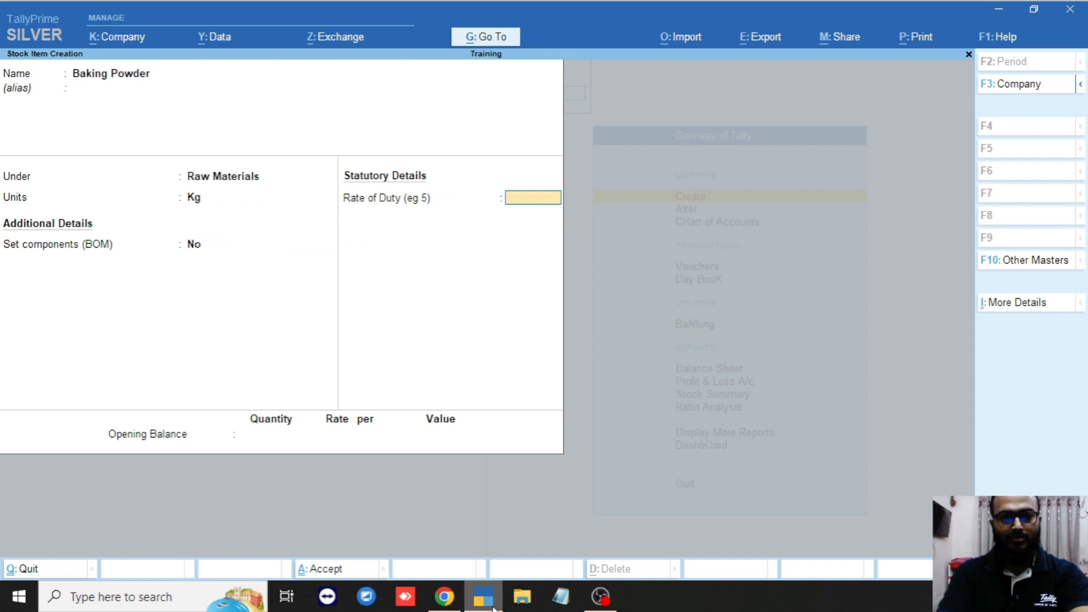
{"action": "key", "text": "Return"}
{"action": "key", "text": "Return"}
{"action": "key", "text": "y"}
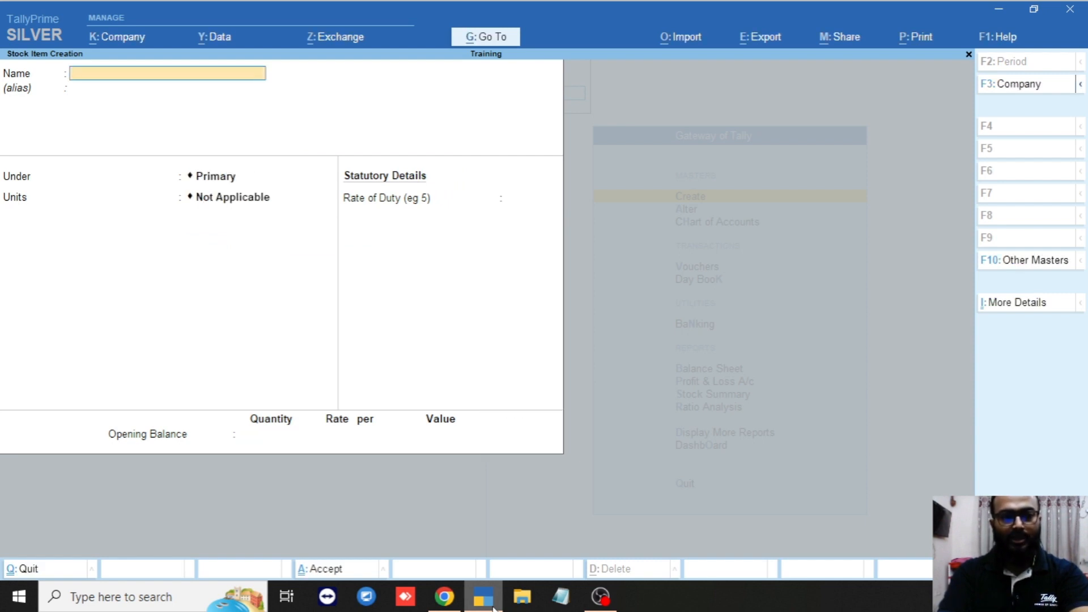
Start a new stock item named Baking Soda without an alias
{"action": "type", "text": "Baki"}
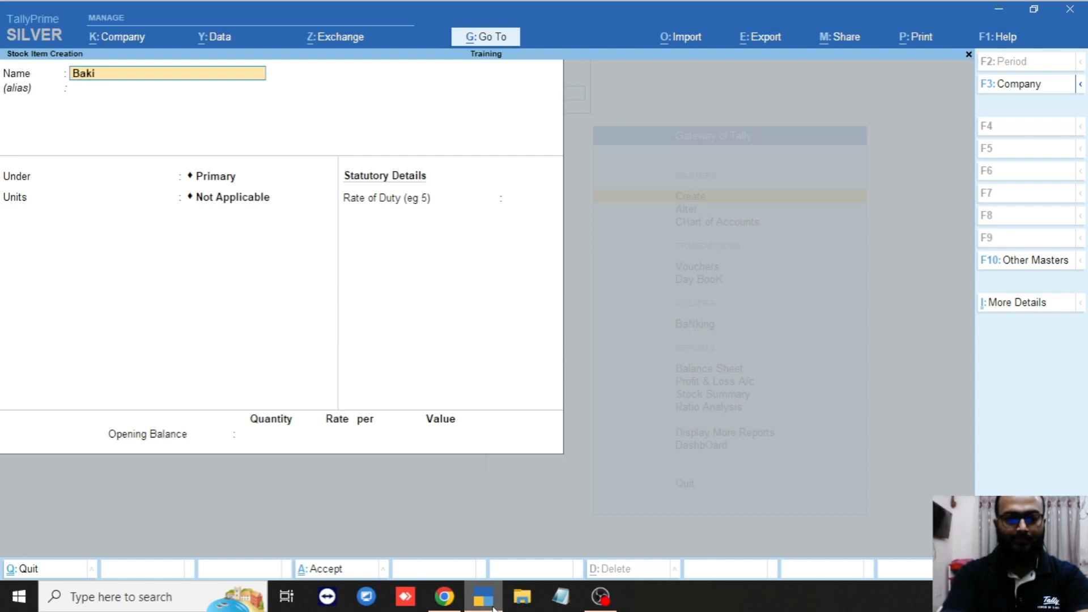
{"action": "type", "text": "ng Soda"}
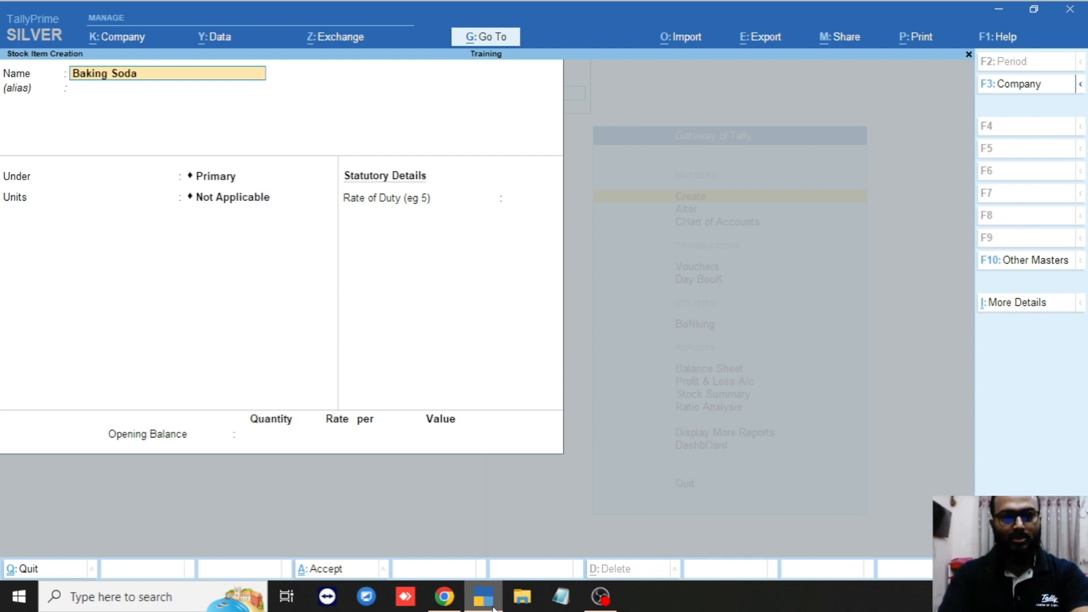
{"action": "key", "text": "Return"}
{"action": "key", "text": "Return"}
Place the Baking Soda stock item under the Raw Materials group and set its unit to Kg
{"action": "key", "text": "Down"}
{"action": "key", "text": "Down"}
{"action": "key", "text": "Down"}
{"action": "key", "text": "Down"}
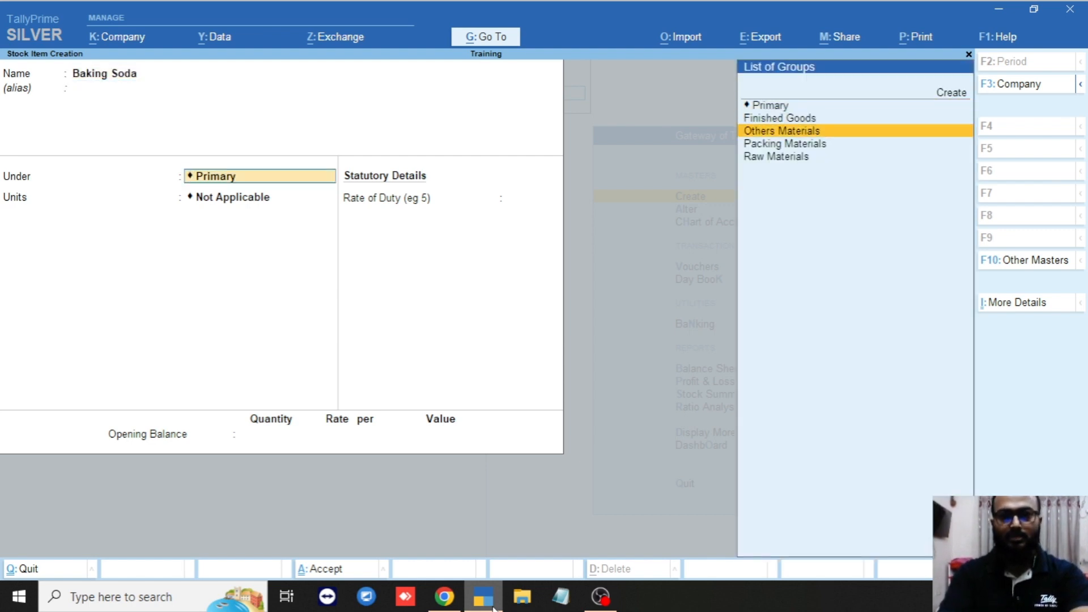
{"action": "key", "text": "Return"}
{"action": "key", "text": "Down"}
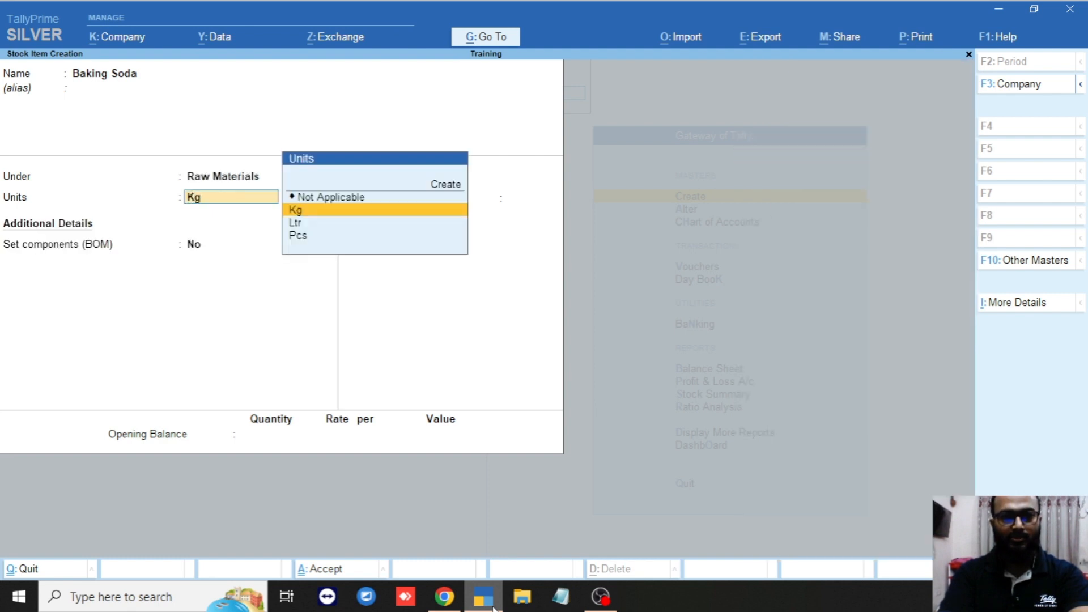
{"action": "key", "text": "Return"}
Save the Baking Soda item without BOM components, with a 0 rate of duty and no opening balance
{"action": "key", "text": "Return"}
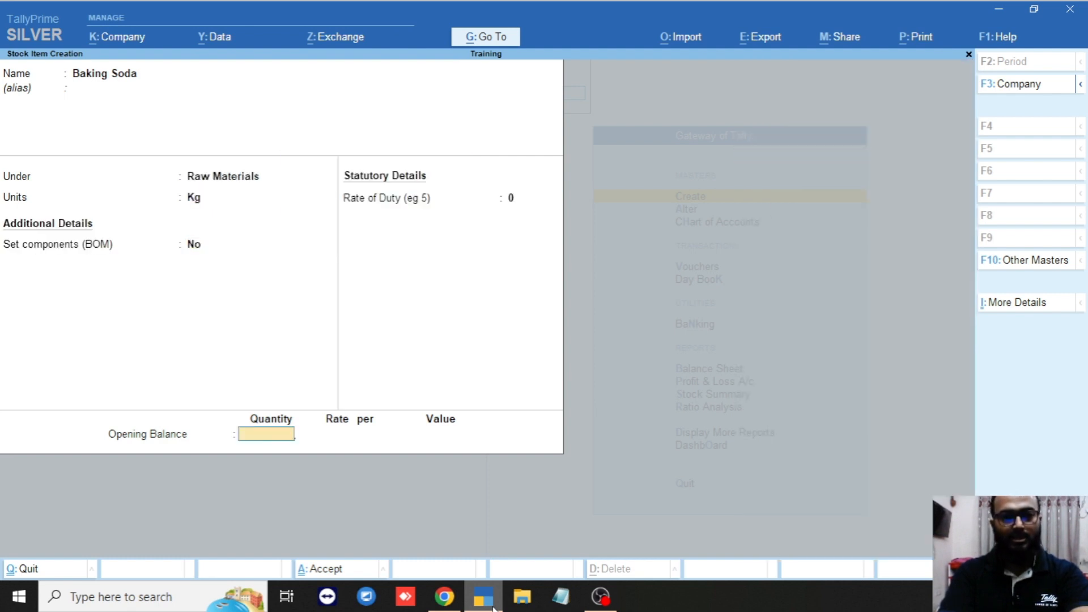
{"action": "key", "text": "Return"}
{"action": "key", "text": "Return"}
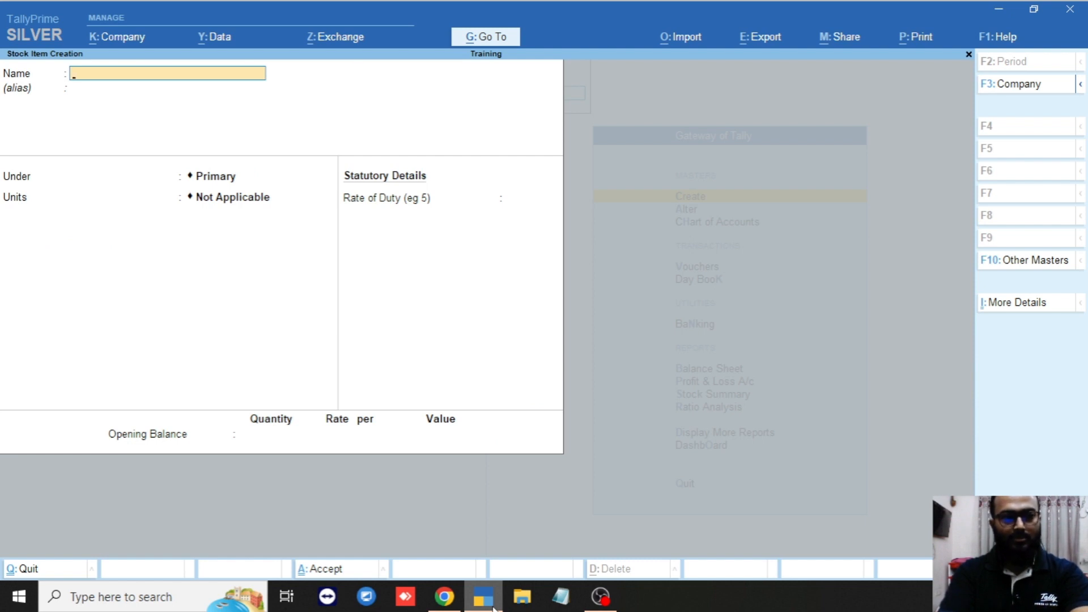
Start a new stock item named Barly without an alias
{"action": "type", "text": "Bar"}
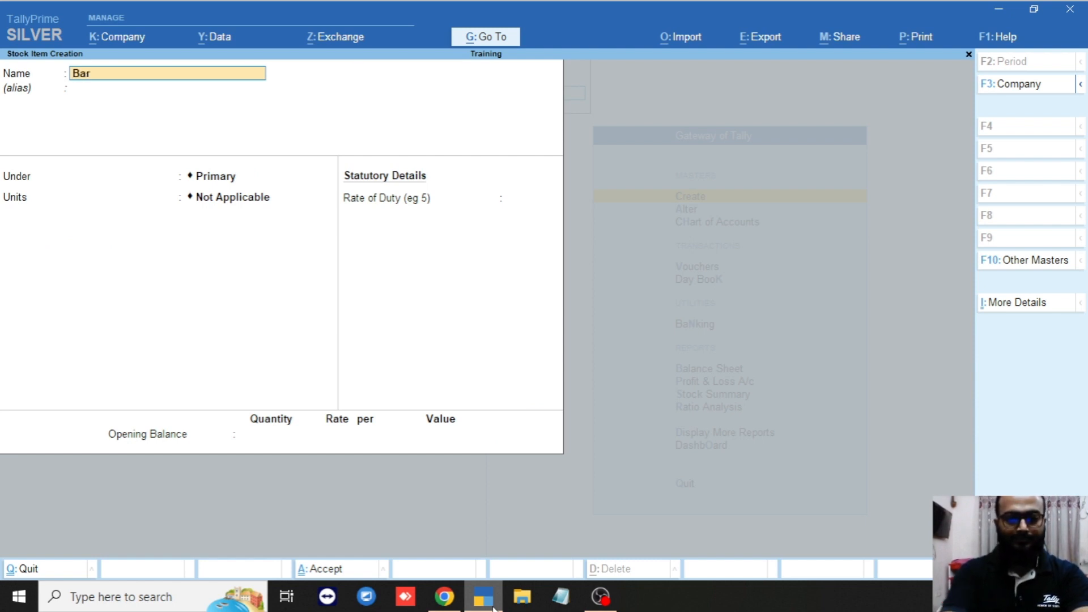
{"action": "type", "text": "ly"}
{"action": "key", "text": "Return"}
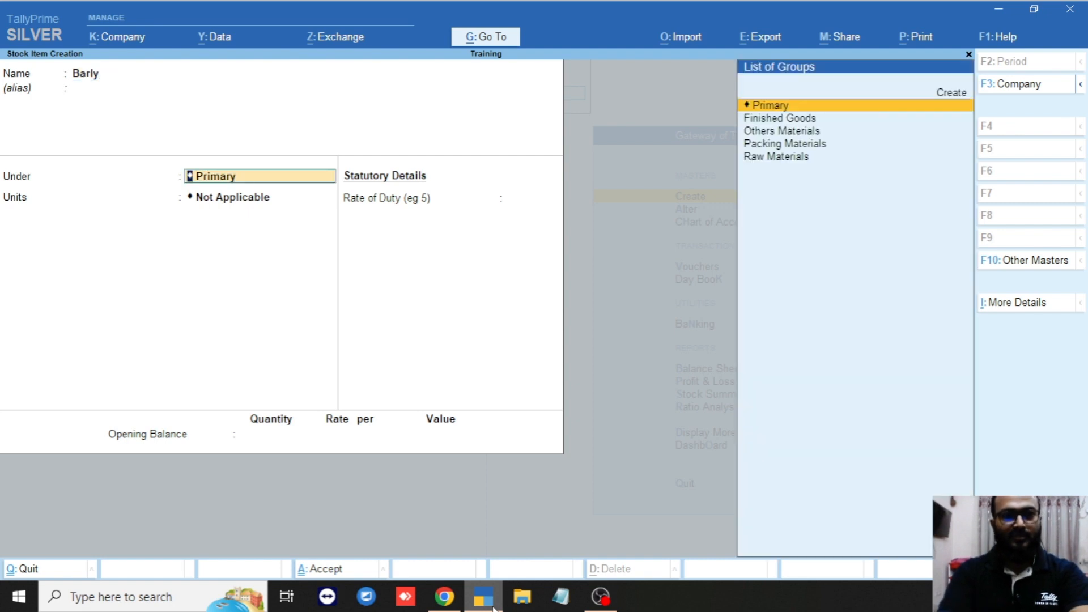
Place the Barly stock item under the Raw Materials group and set its unit to Kg
{"action": "key", "text": "Down"}
{"action": "key", "text": "Down"}
{"action": "key", "text": "Down"}
{"action": "key", "text": "Return"}
{"action": "type", "text": "k"}
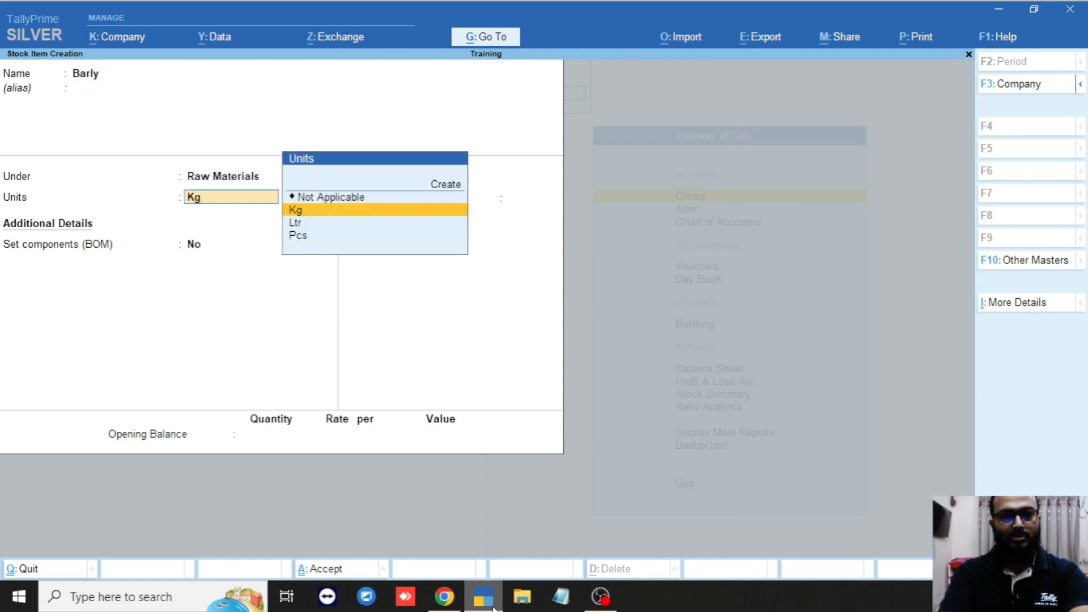
{"action": "key", "text": "Return"}
Save the Barly item without BOM components, duty rate or opening balance
{"action": "key", "text": "Return"}
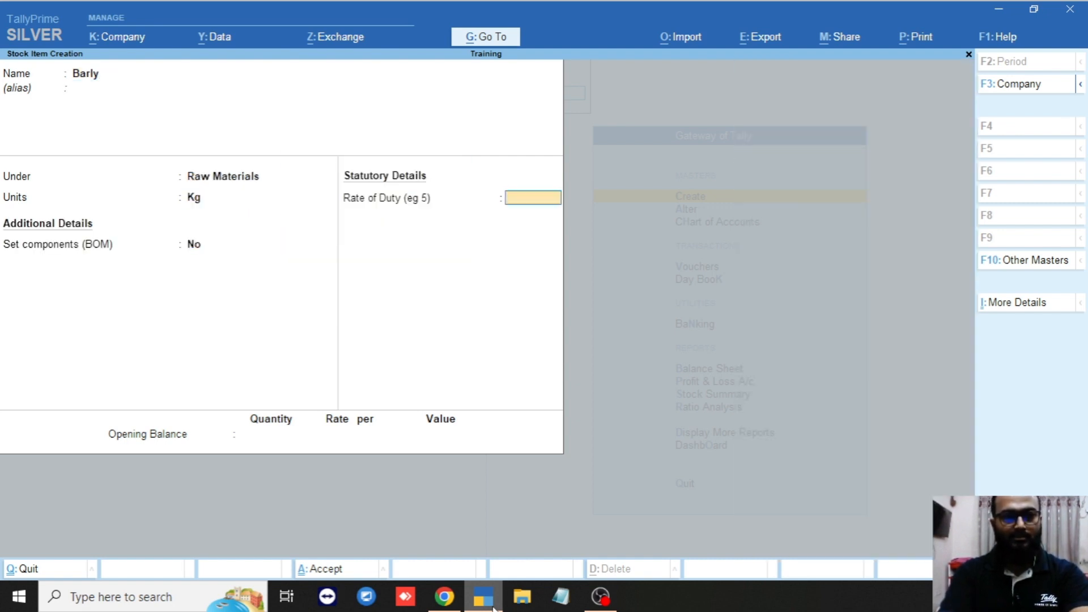
{"action": "key", "text": "Return"}
{"action": "key", "text": "Return"}
{"action": "key", "text": "Return"}
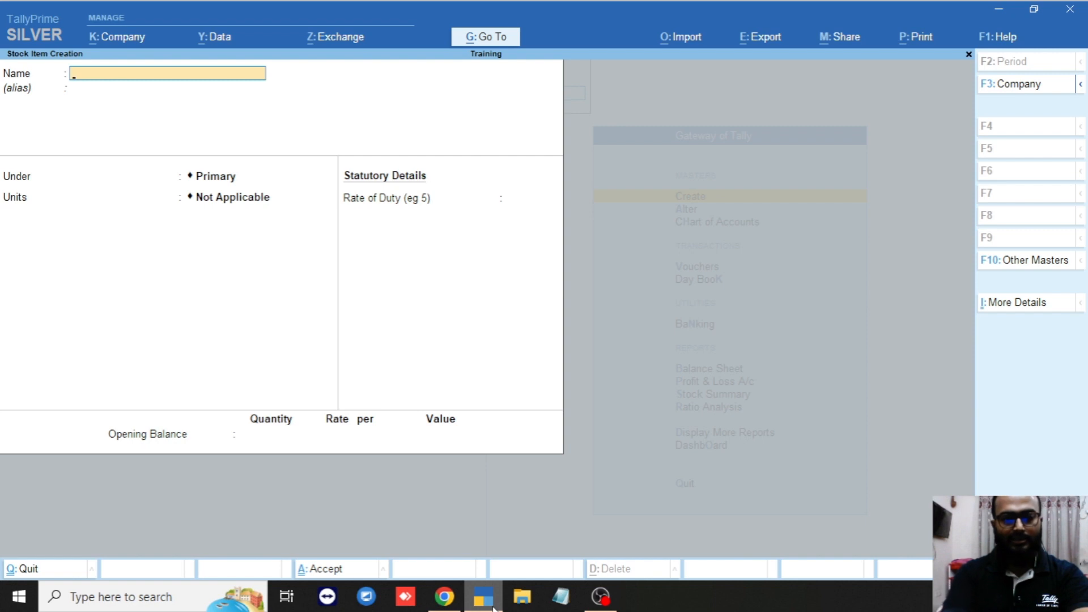
Start a new stock item named Cake Gell without an alias
{"action": "type", "text": "Cake Ge"}
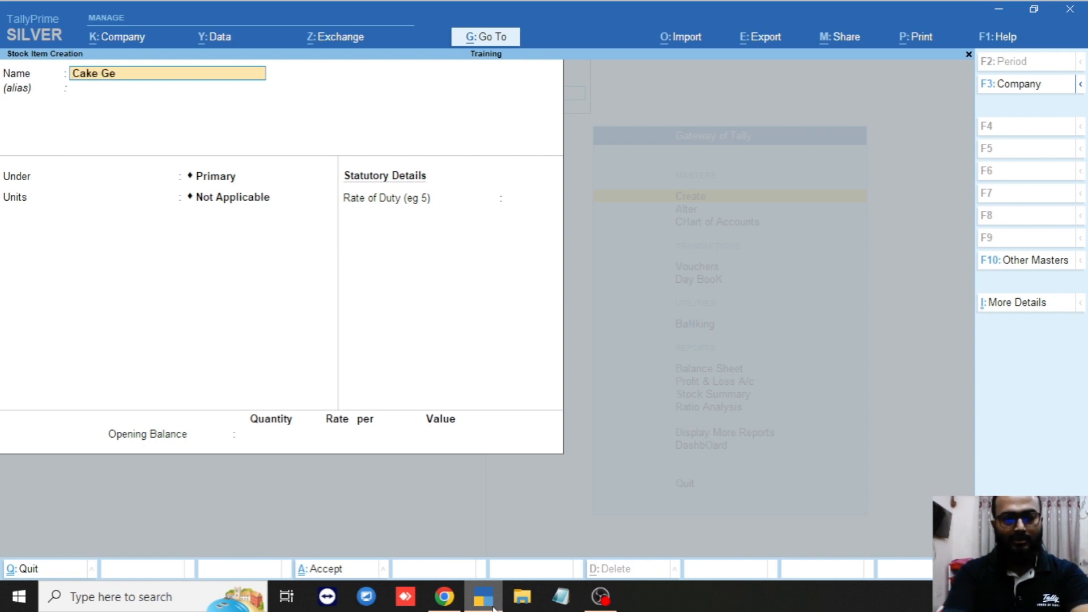
{"action": "type", "text": "ll"}
{"action": "key", "text": "Return"}
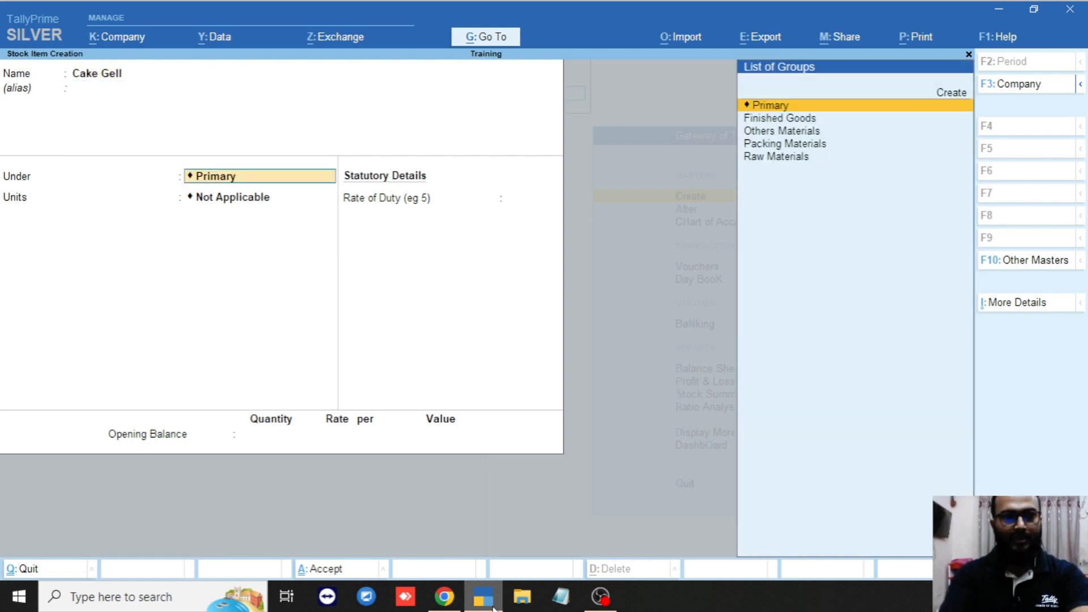
Place the Cake Gell stock item under the Raw Materials group and set its unit to Kg
{"action": "key", "text": "Down"}
{"action": "key", "text": "Down"}
{"action": "key", "text": "Down"}
{"action": "key", "text": "Down"}
{"action": "key", "text": "Return"}
{"action": "key", "text": "Down"}
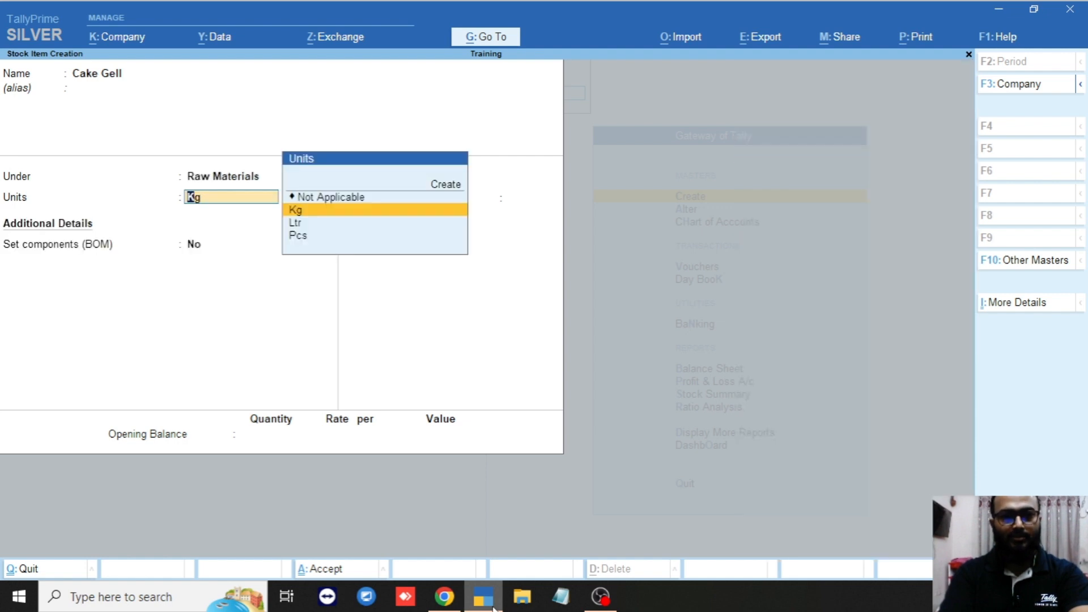
{"action": "key", "text": "Return"}
Save the Cake Gell item without BOM components, with a 0 rate of duty and no opening balance
{"action": "key", "text": "Return"}
{"action": "key", "text": "Return"}
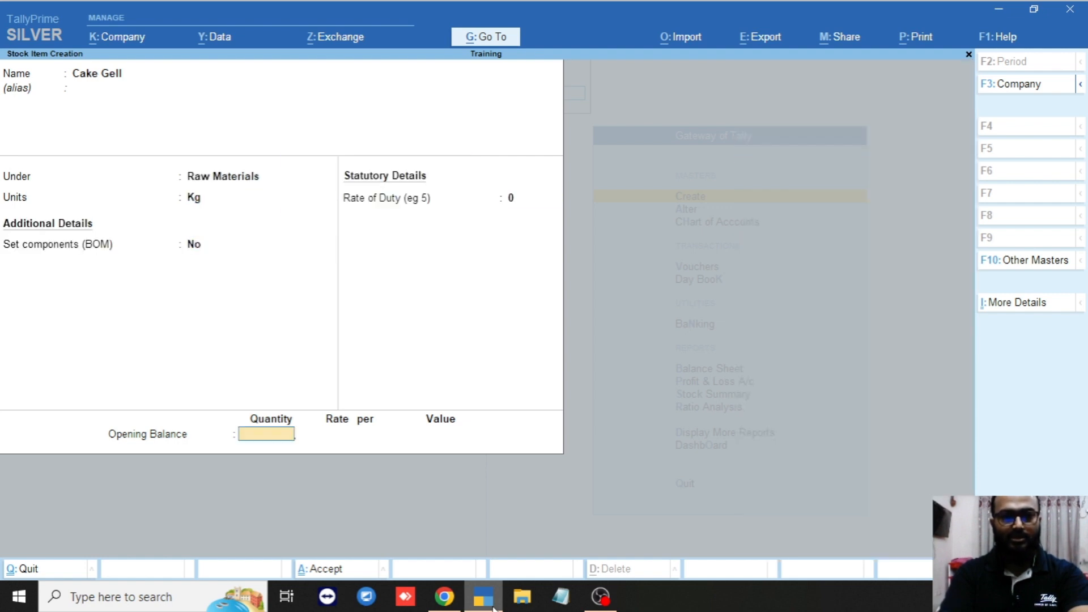
{"action": "key", "text": "Return"}
{"action": "key", "text": "Return"}
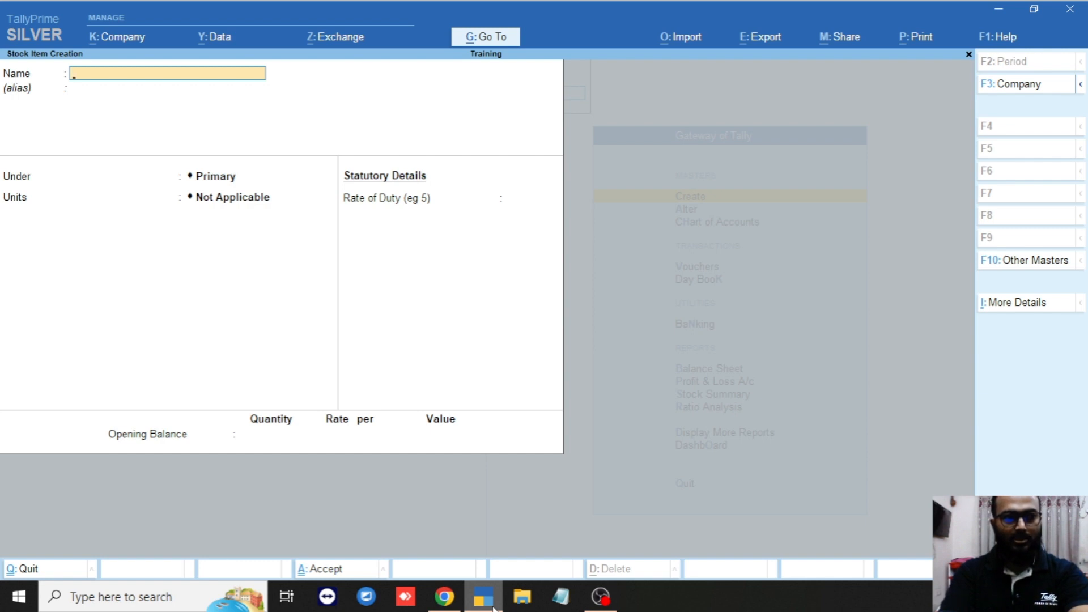
Start a new stock item named Chilli Powder without an alias
{"action": "type", "text": "Chi"}
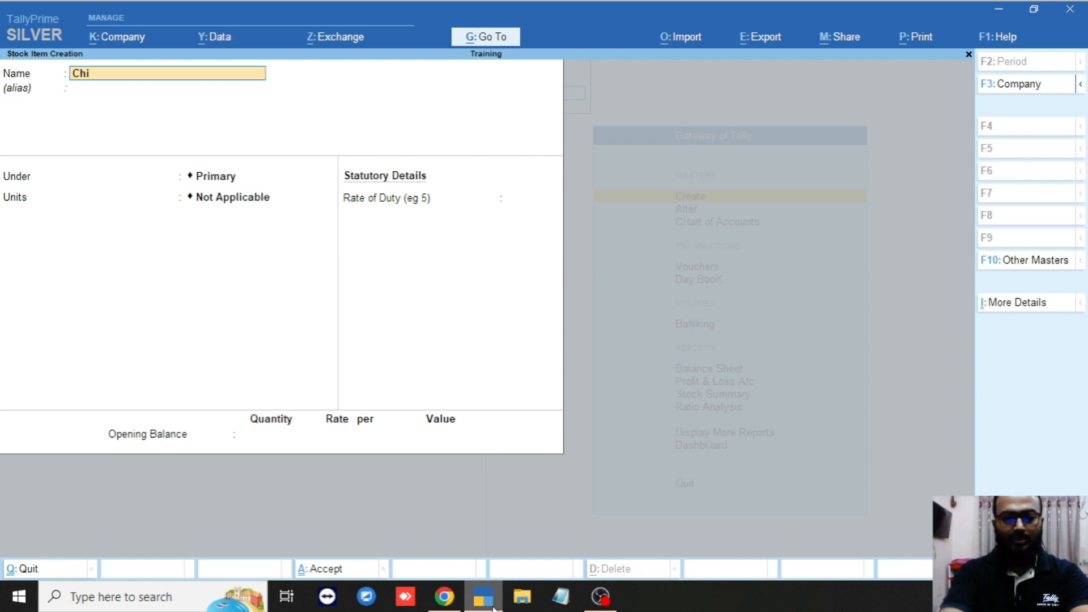
{"action": "type", "text": "lli Pow"}
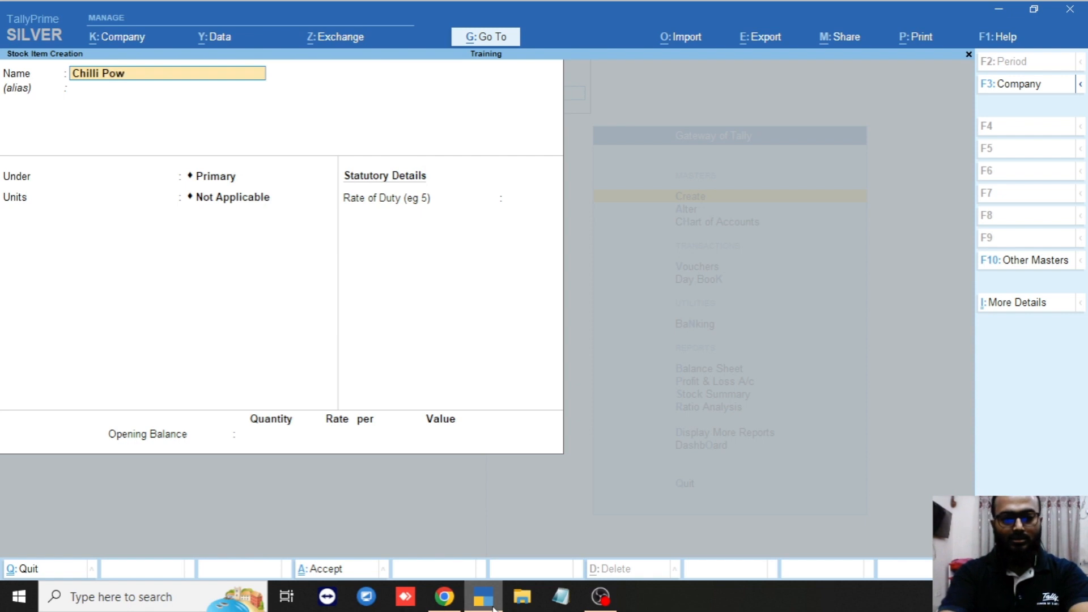
{"action": "type", "text": "eder"}
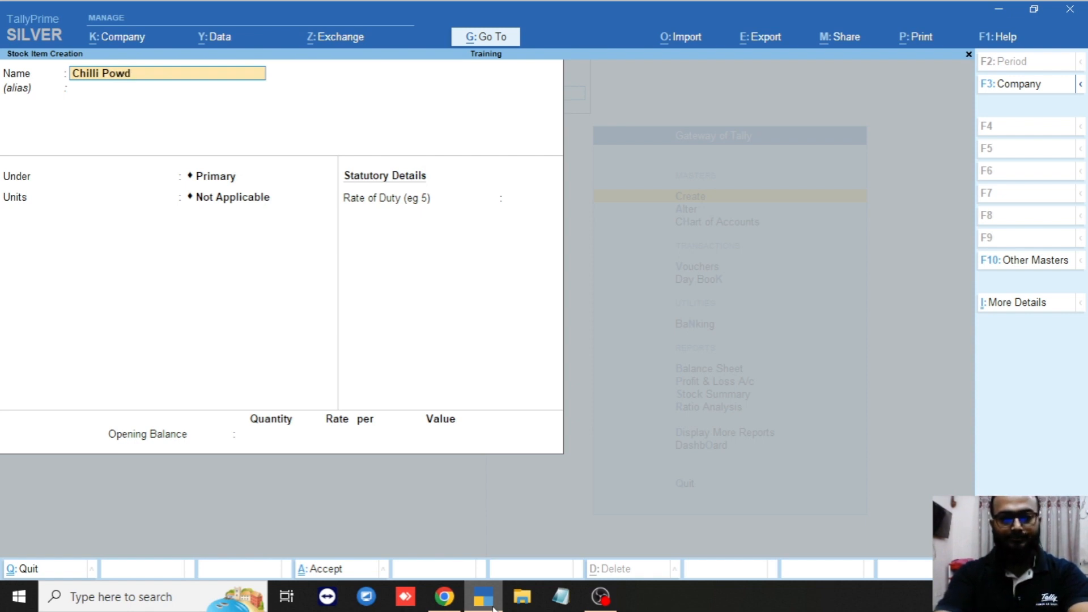
{"action": "key", "text": "Return"}
{"action": "key", "text": "Return"}
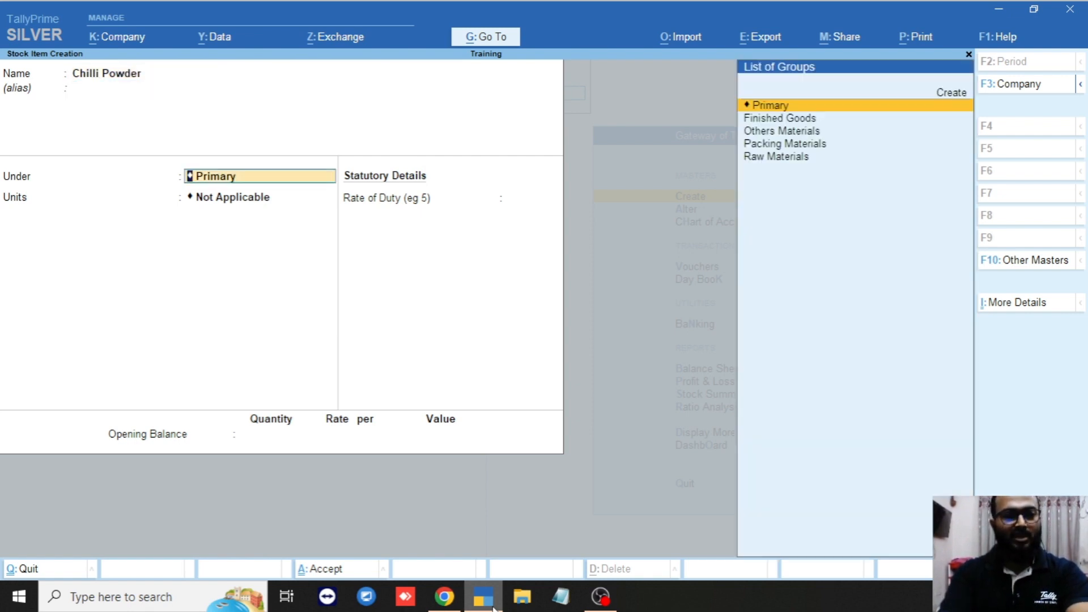
Place the Chilli Powder stock item under the Raw Materials group and set its unit to Kg
{"action": "key", "text": "Down"}
{"action": "key", "text": "Down"}
{"action": "key", "text": "Down"}
{"action": "key", "text": "Down"}
{"action": "key", "text": "Return"}
{"action": "key", "text": "Down"}
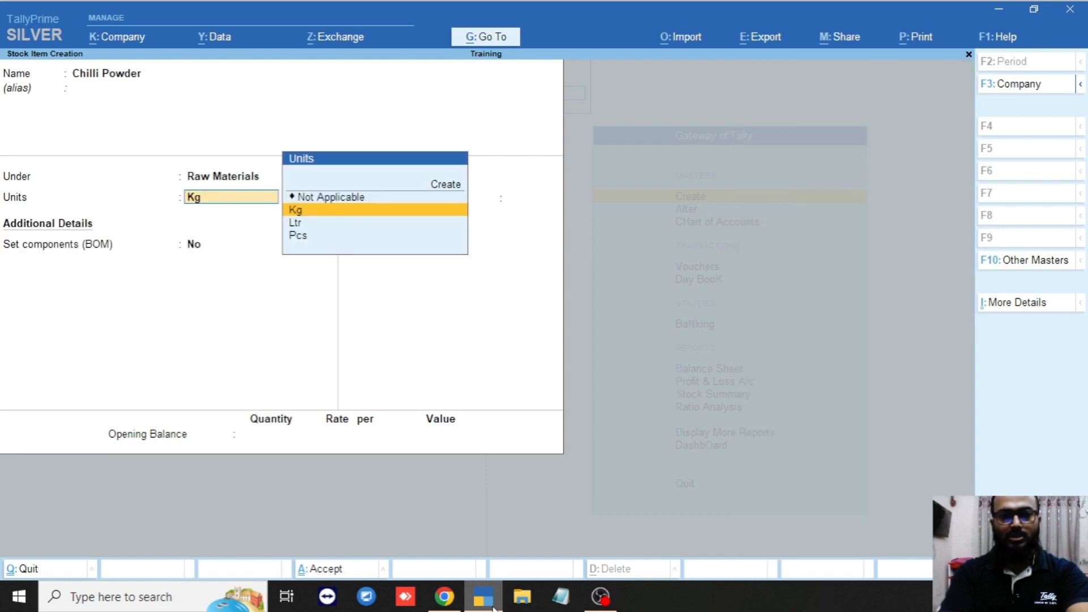
{"action": "key", "text": "Return"}
Save the Chilli Powder item without BOM components, with a 0 rate of duty and no opening balance
{"action": "key", "text": "Return"}
{"action": "key", "text": "Return"}
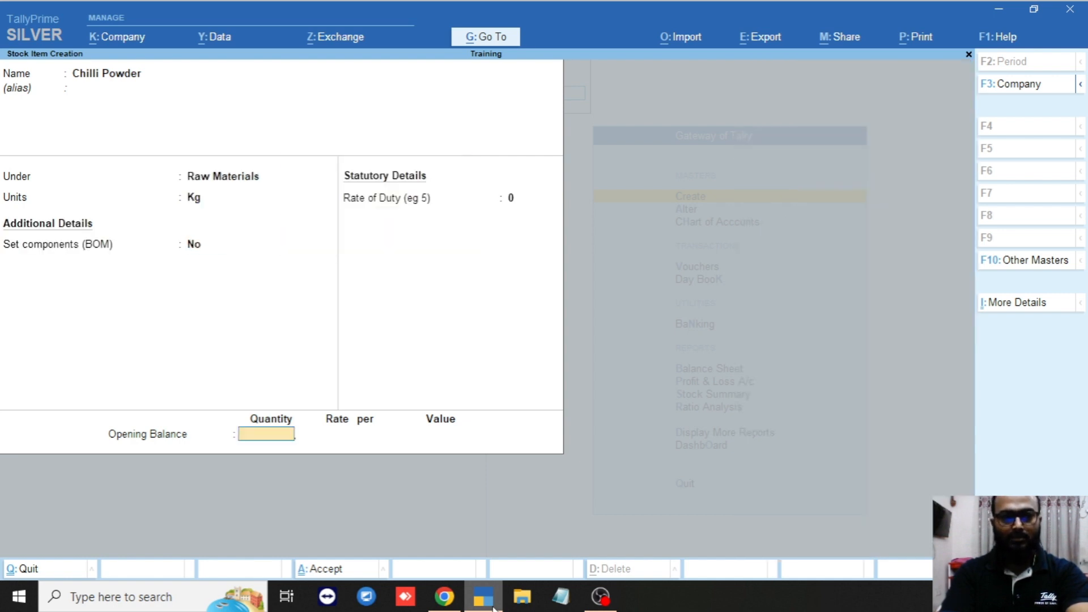
{"action": "key", "text": "Return"}
{"action": "key", "text": "Return"}
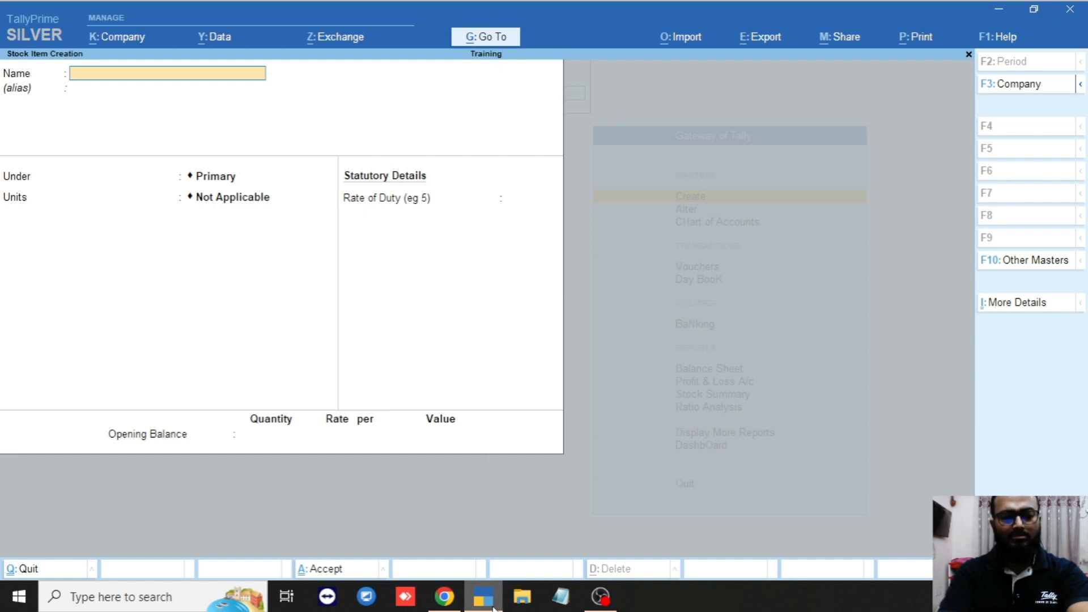
Start a new stock item named Dalda without an alias
{"action": "type", "text": "D"}
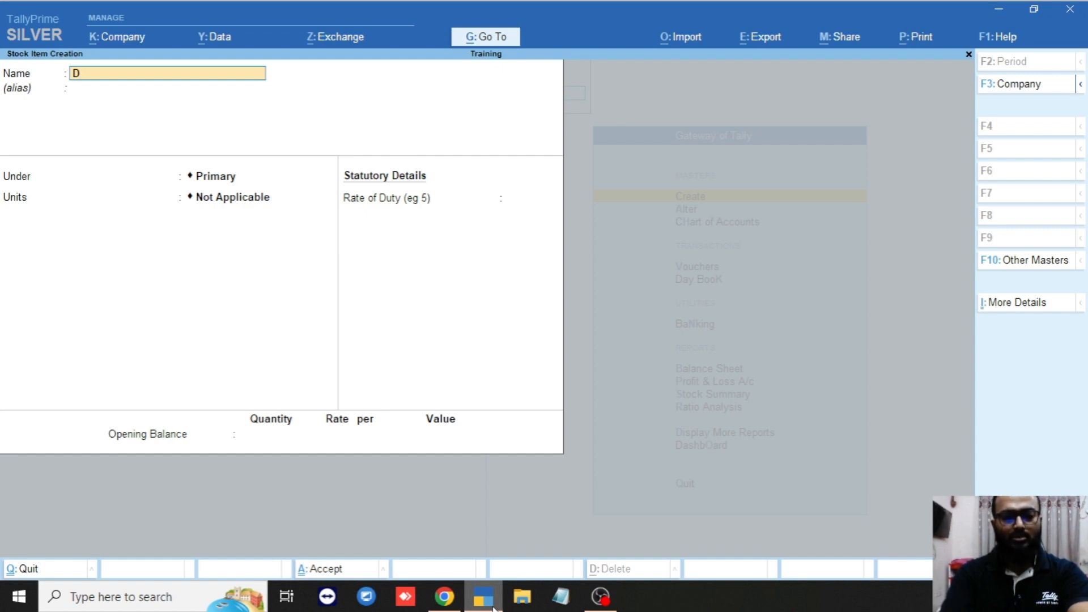
{"action": "type", "text": "alda"}
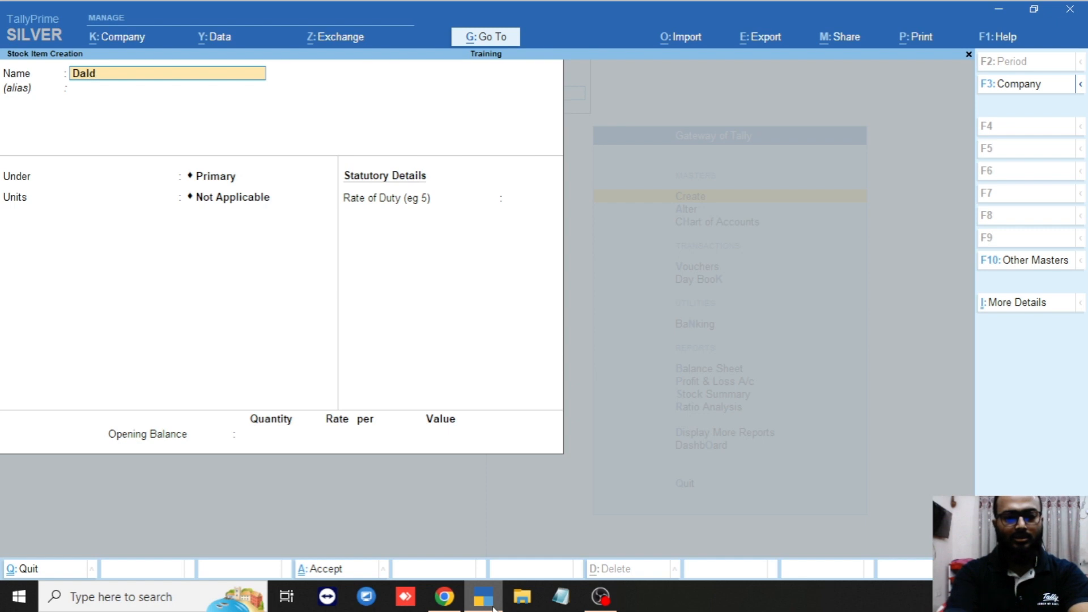
{"action": "key", "text": "Return"}
Place the Dalda stock item under the Raw Materials group, with Kg as its unit and no BOM components
{"action": "key", "text": "Down"}
{"action": "key", "text": "Down"}
{"action": "key", "text": "Down"}
{"action": "key", "text": "Down"}
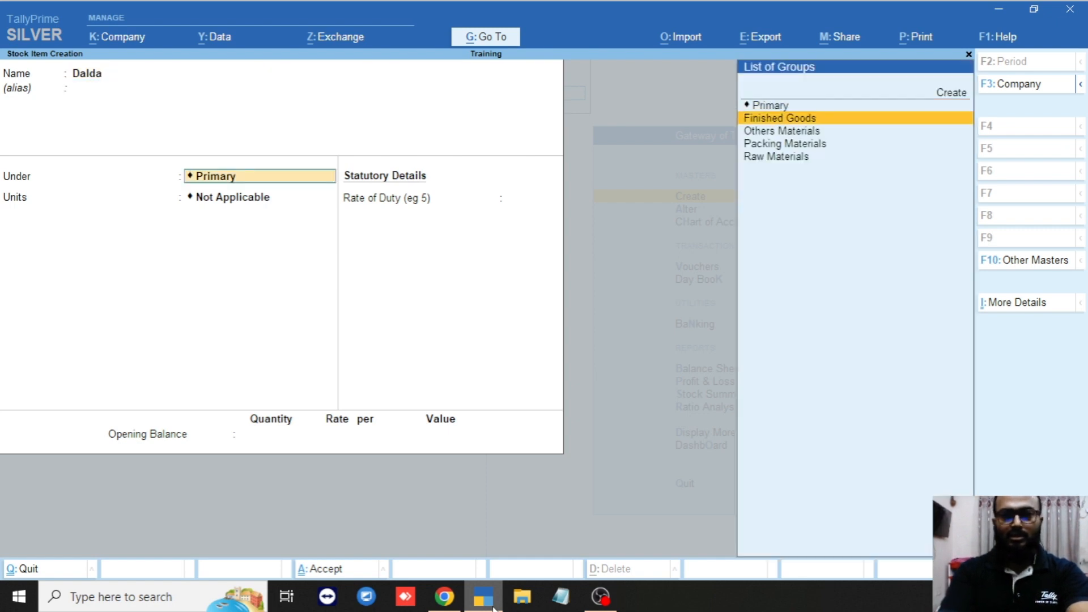
{"action": "key", "text": "Return"}
{"action": "key", "text": "Down"}
{"action": "key", "text": "Return"}
{"action": "key", "text": "Return"}
{"action": "key", "text": "Return"}
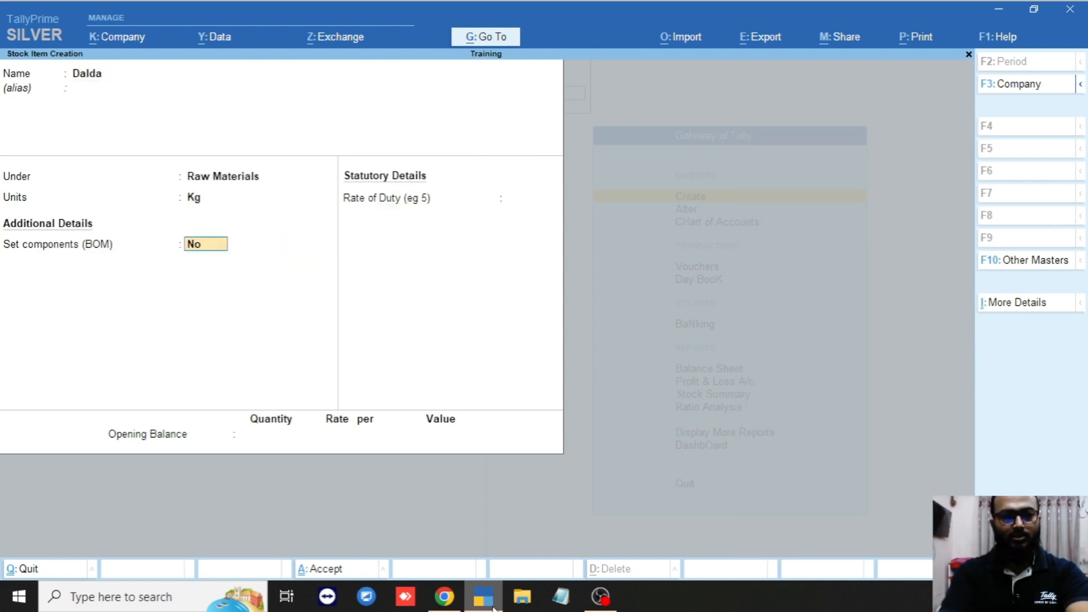
Save the Dalda item with no opening balance and start a new stock item named Egg without an alias
{"action": "key", "text": "Return"}
{"action": "key", "text": "Return"}
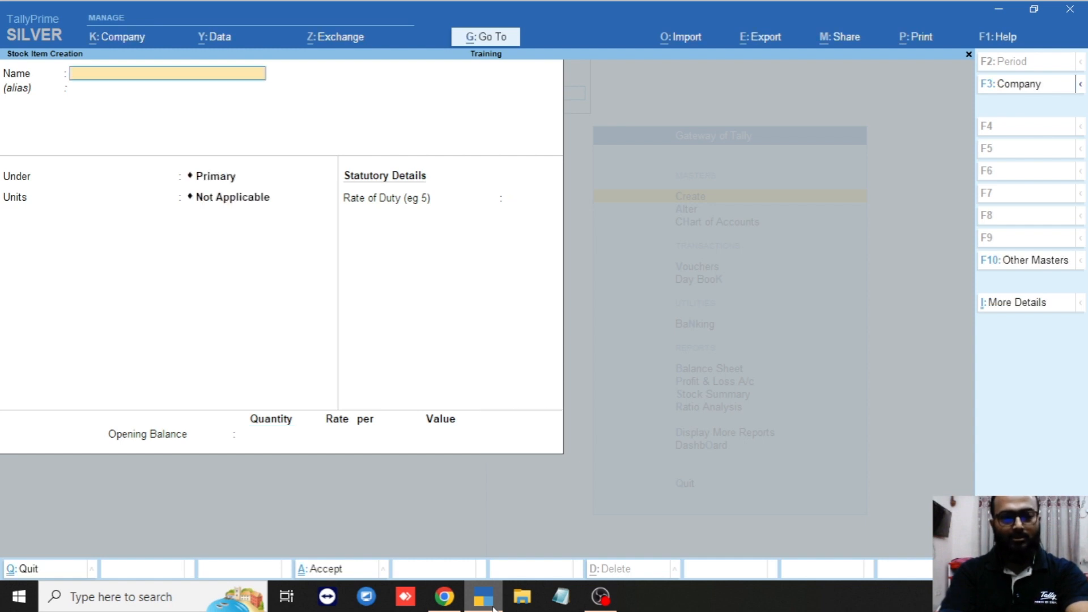
{"action": "type", "text": "Egg"}
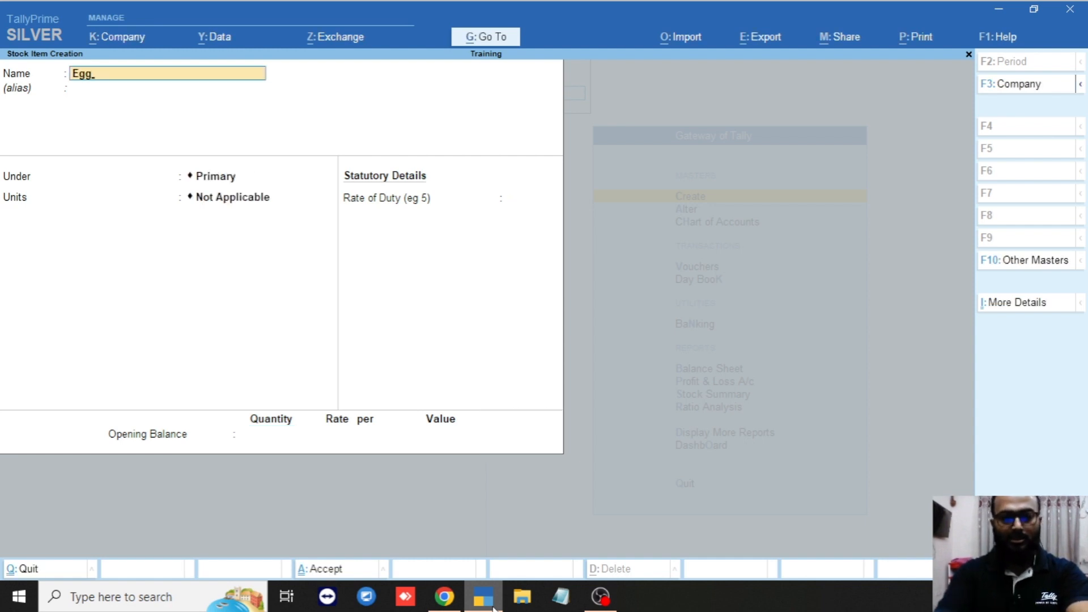
{"action": "key", "text": "Return"}
{"action": "key", "text": "Return"}
Place the Egg stock item under the Raw Materials group and set its unit to Pcs
{"action": "key", "text": "Down"}
{"action": "key", "text": "Down"}
{"action": "key", "text": "Down"}
{"action": "key", "text": "Down"}
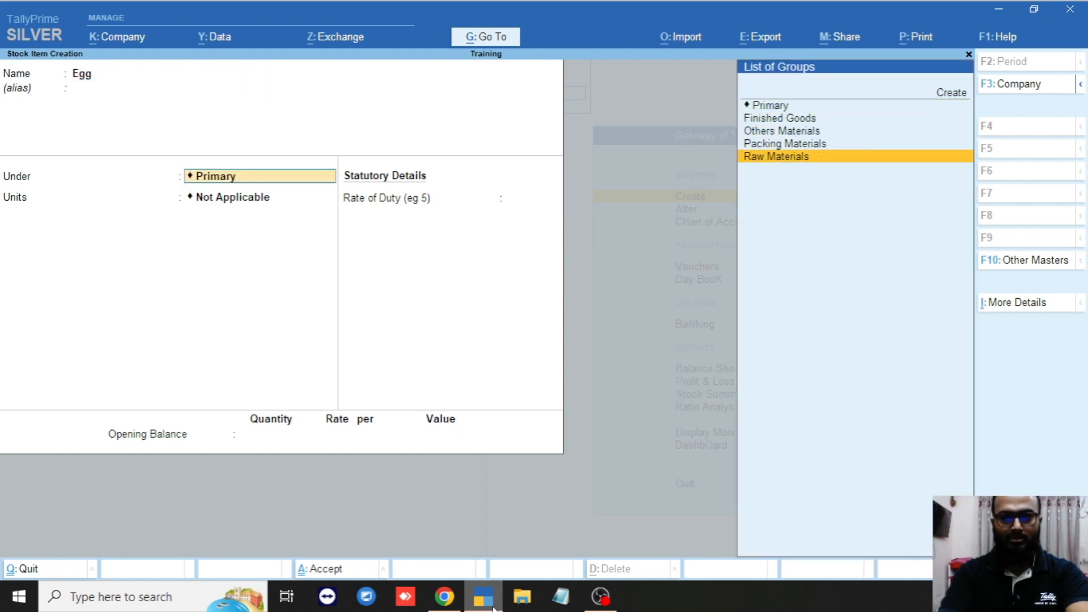
{"action": "key", "text": "Return"}
{"action": "key", "text": "Down"}
{"action": "key", "text": "Down"}
{"action": "key", "text": "Down"}
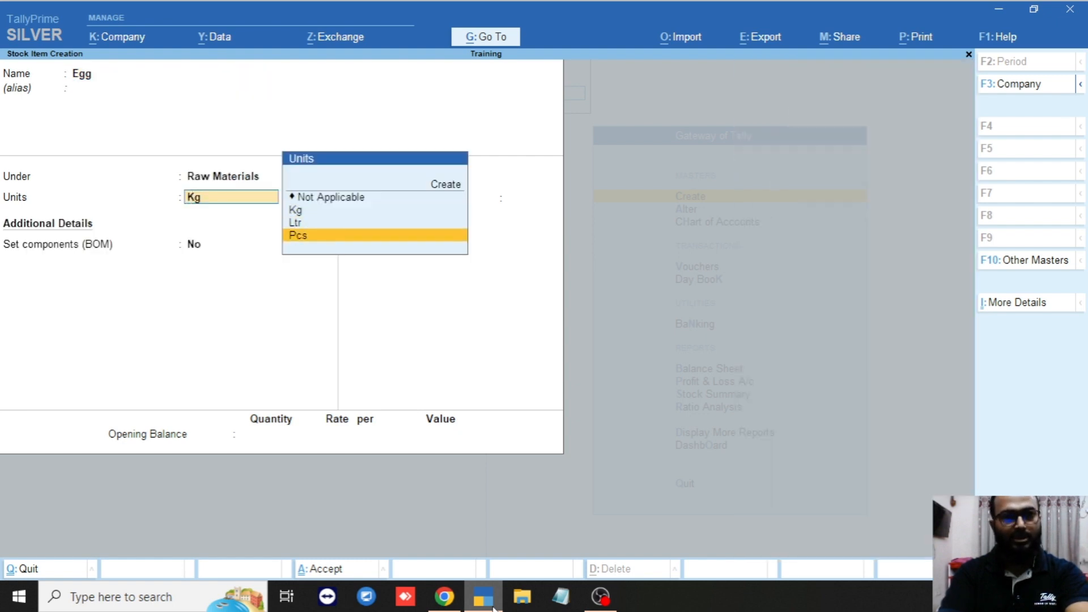
{"action": "key", "text": "Return"}
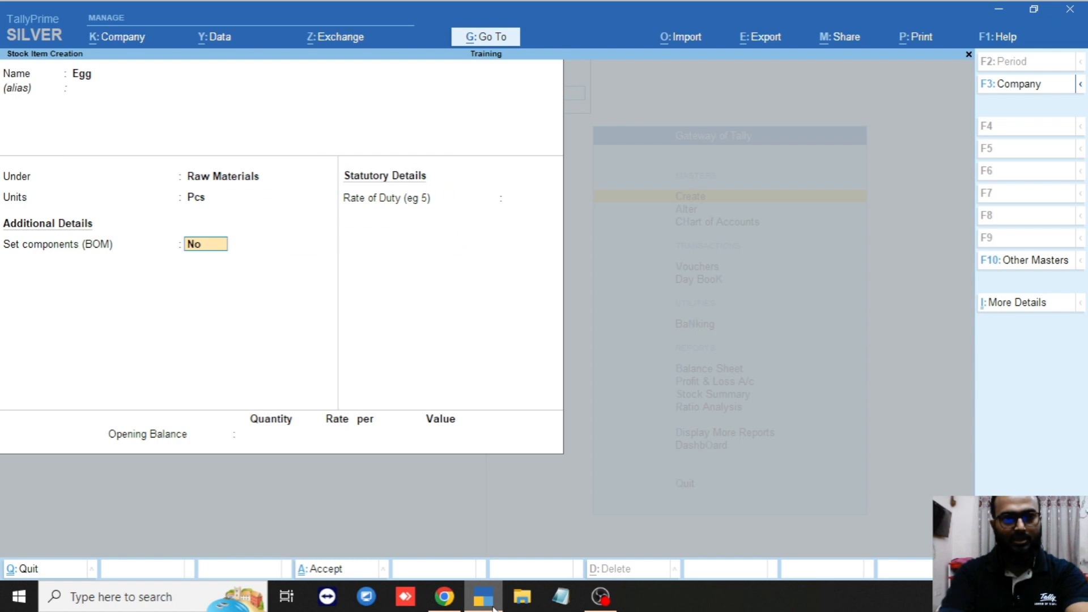
Save the Egg item without BOM components, with a 0 rate of duty and no opening balance
{"action": "key", "text": "Return"}
{"action": "key", "text": "Return"}
{"action": "key", "text": "Return"}
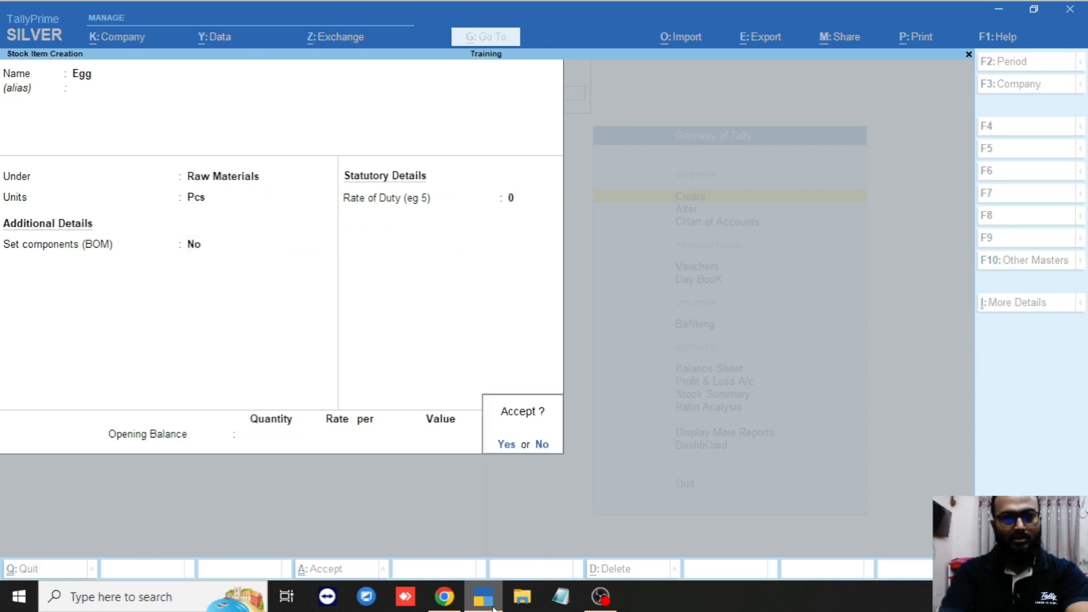
{"action": "key", "text": "Return"}
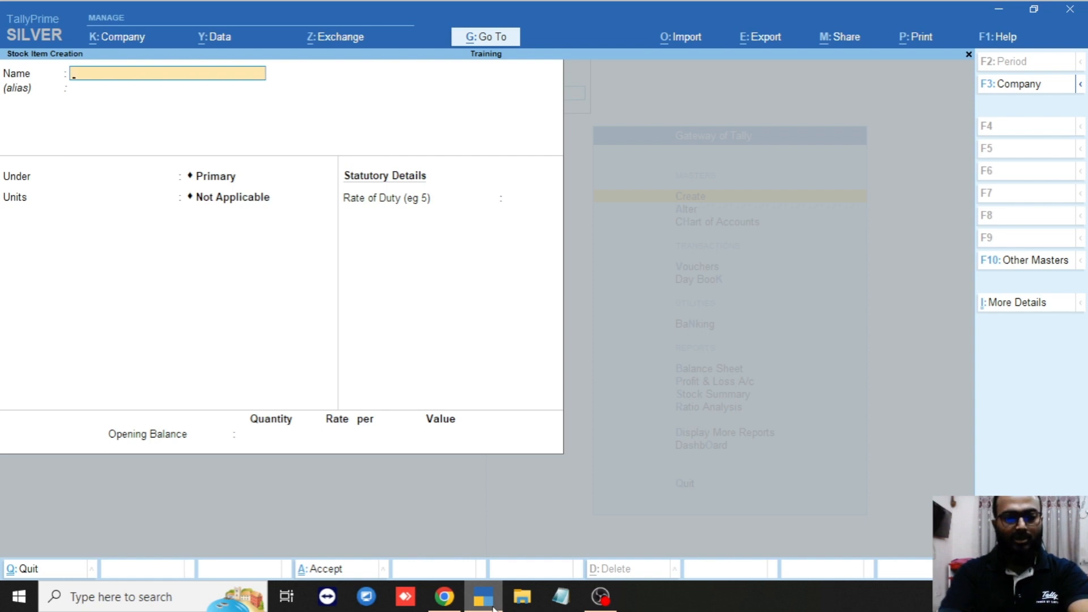
Start a new stock item named Food Grade without an alias, under the Raw Materials group
{"action": "type", "text": "Foo"}
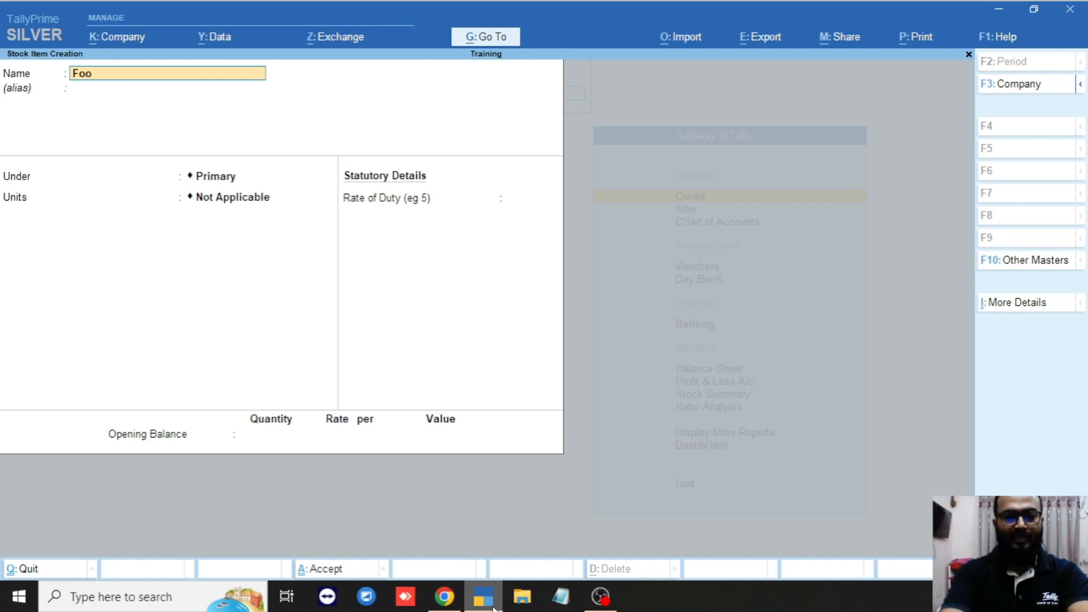
{"action": "type", "text": "d Grade"}
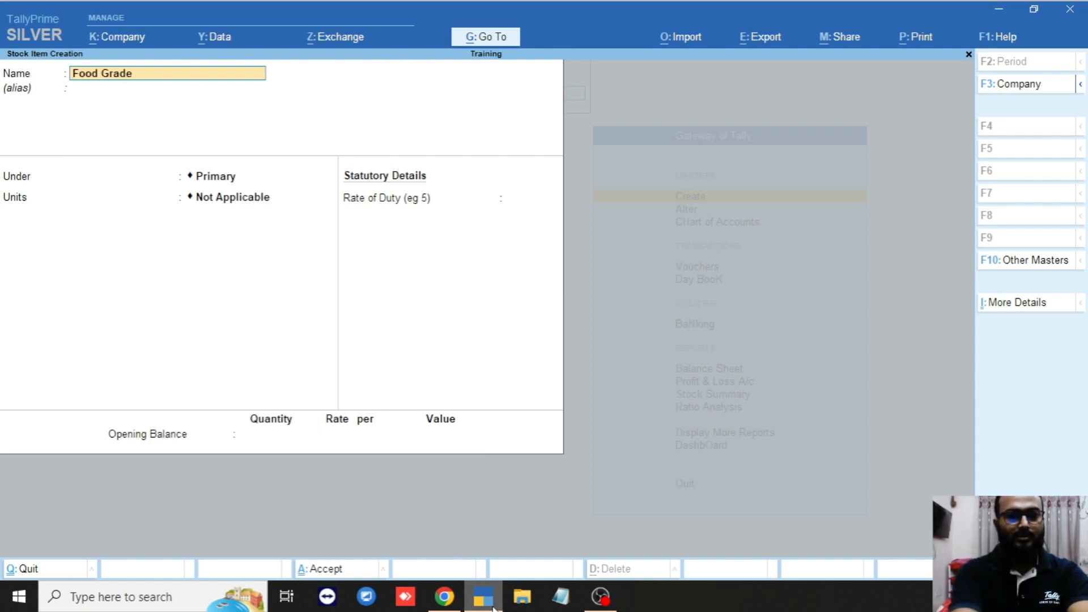
{"action": "key", "text": "Return"}
{"action": "key", "text": "Down"}
{"action": "key", "text": "Down"}
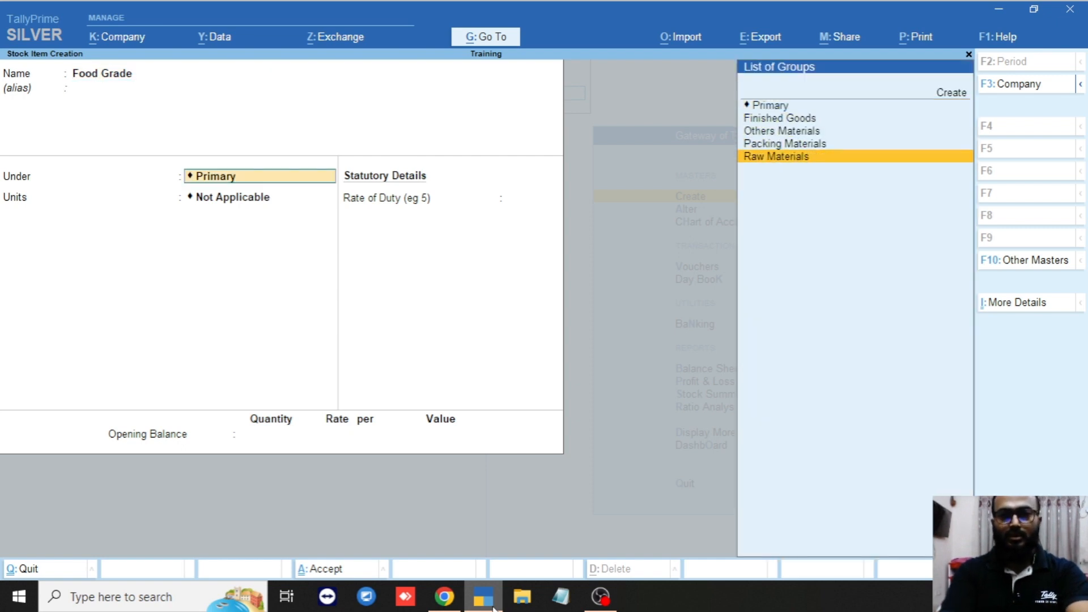
{"action": "key", "text": "Return"}
Set the Food Grade item's unit to Kg and save it without BOM components, with a 0 rate of duty and no opening balance
{"action": "key", "text": "Down"}
{"action": "key", "text": "Down"}
{"action": "key", "text": "Down"}
{"action": "key", "text": "Up"}
{"action": "key", "text": "Up"}
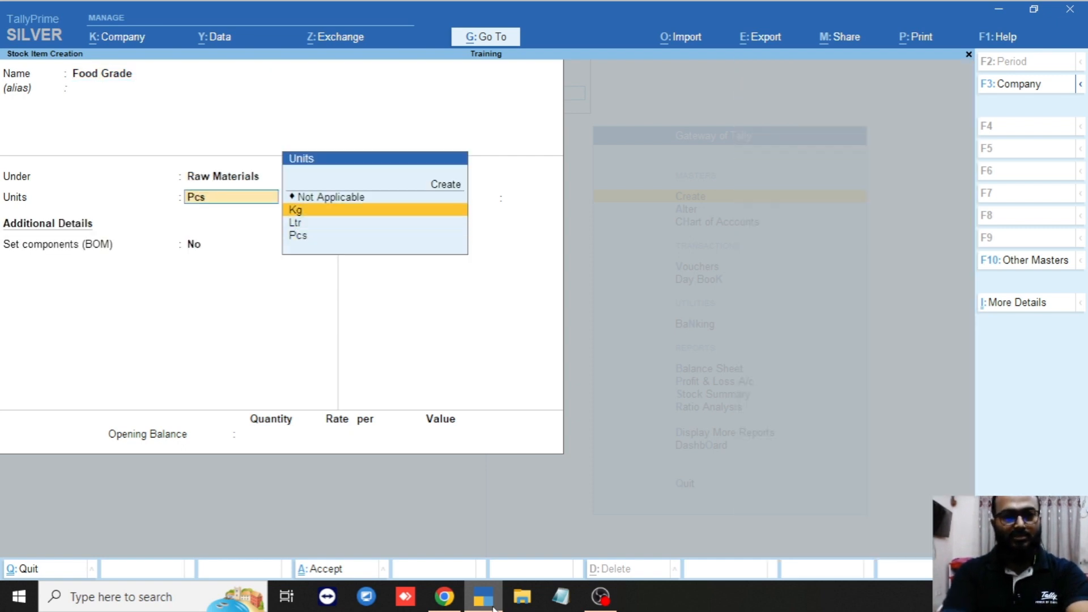
{"action": "key", "text": "Return"}
{"action": "key", "text": "Return"}
{"action": "key", "text": "Return"}
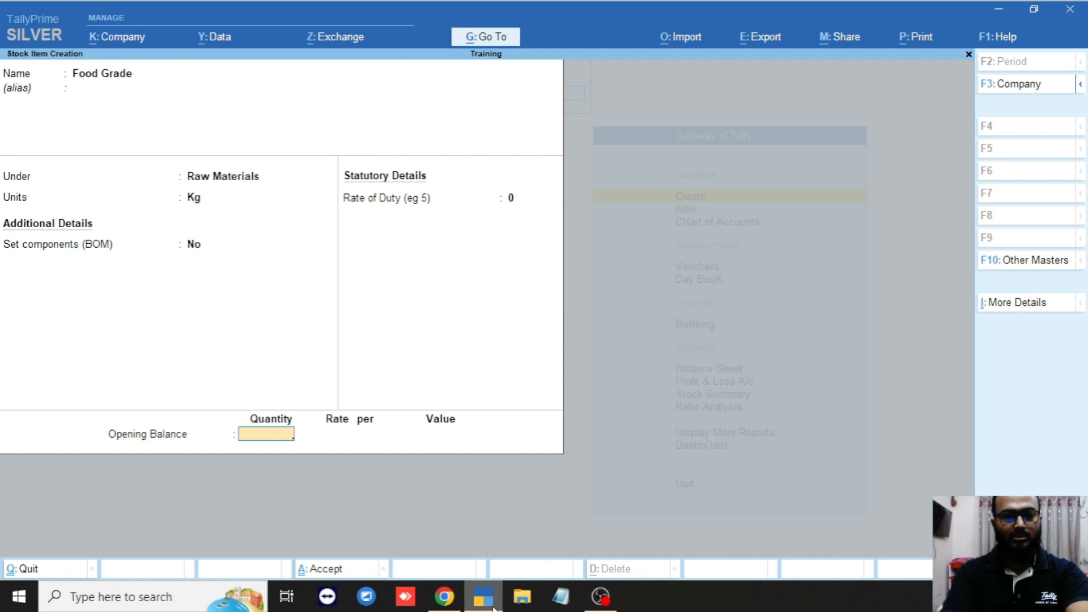
{"action": "key", "text": "Return"}
{"action": "key", "text": "Return"}
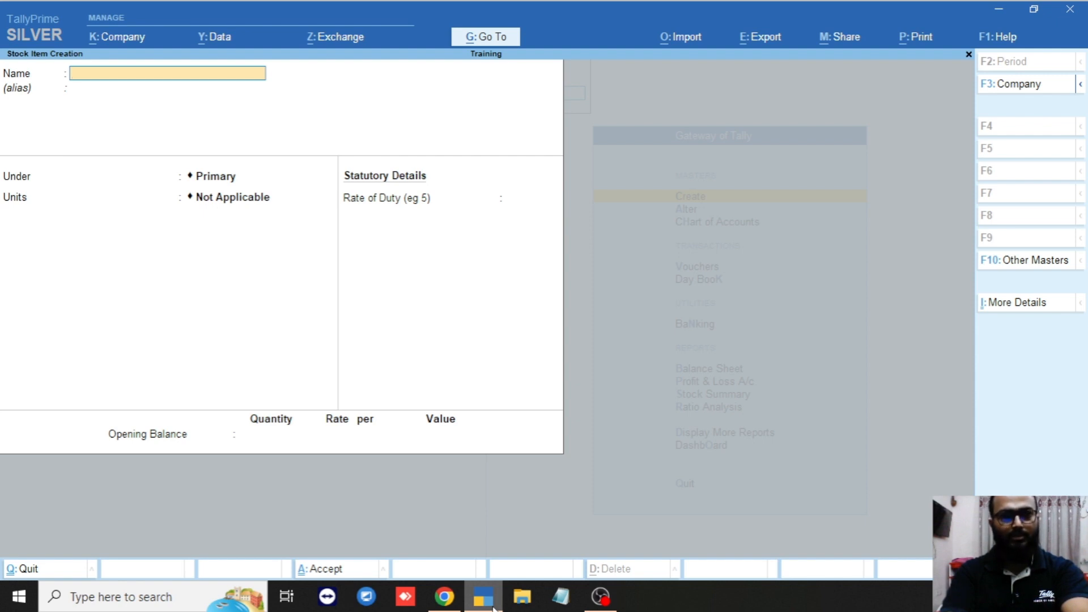
Start a new stock item named Sticker without an alias, under the Packing Materials group
{"action": "type", "text": "S"}
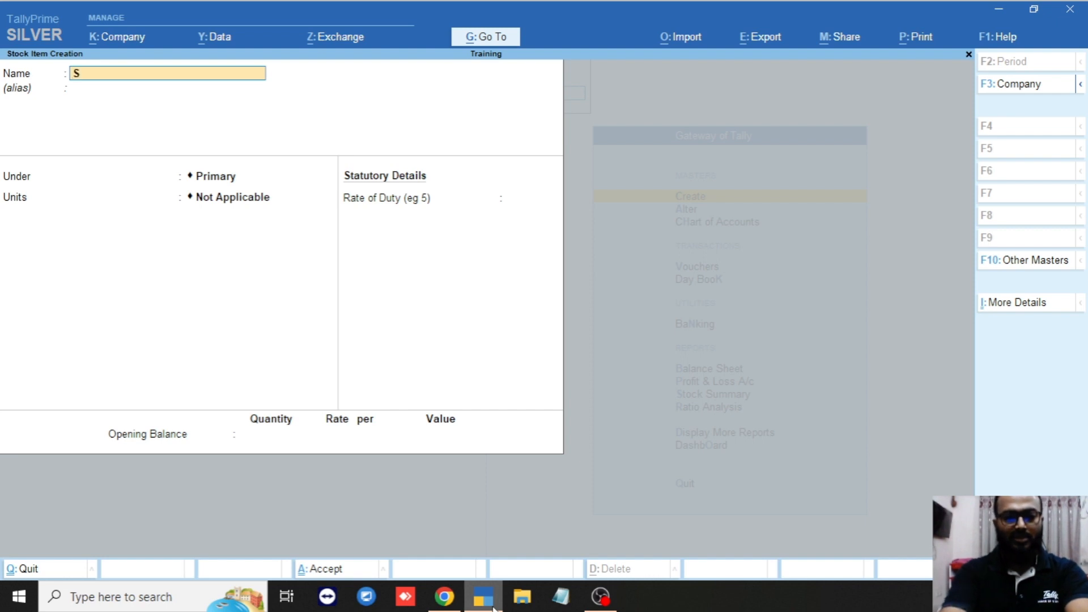
{"action": "type", "text": "ticker"}
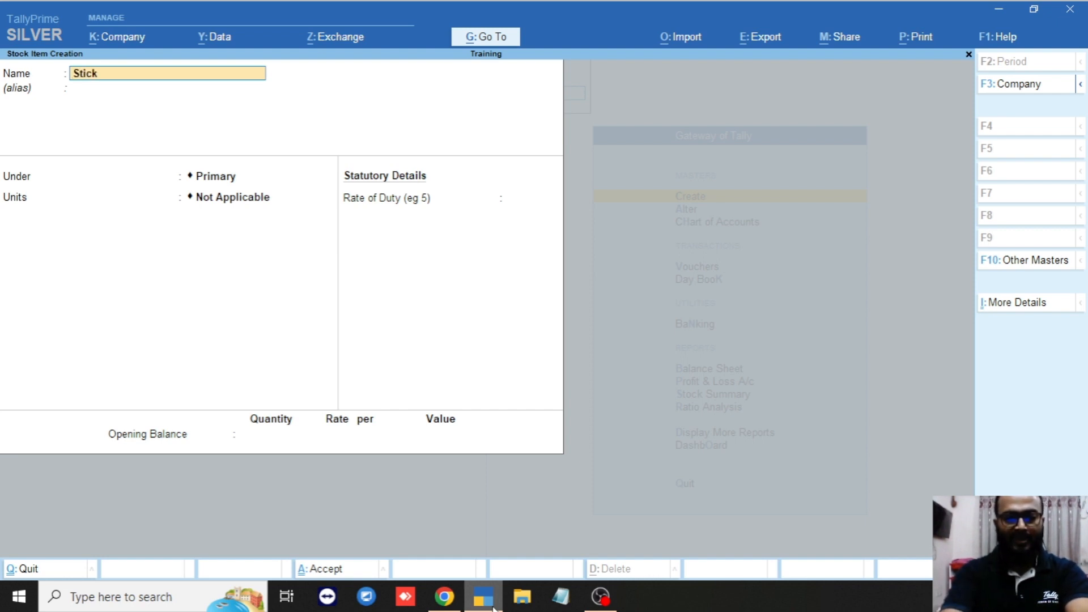
{"action": "key", "text": "Return"}
{"action": "key", "text": "Return"}
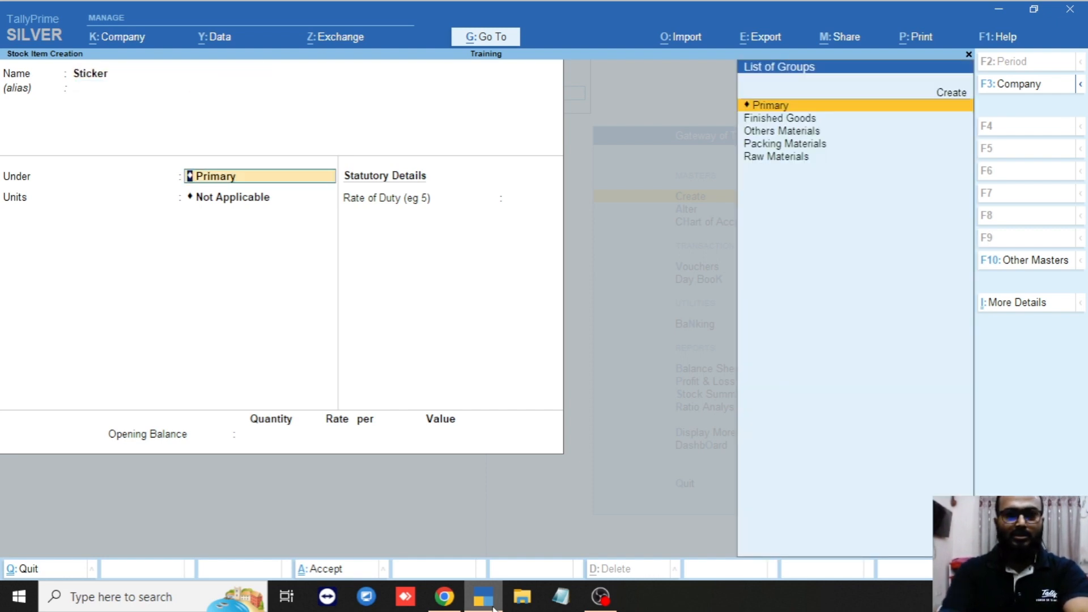
{"action": "key", "text": "Down"}
{"action": "key", "text": "Down"}
{"action": "key", "text": "Down"}
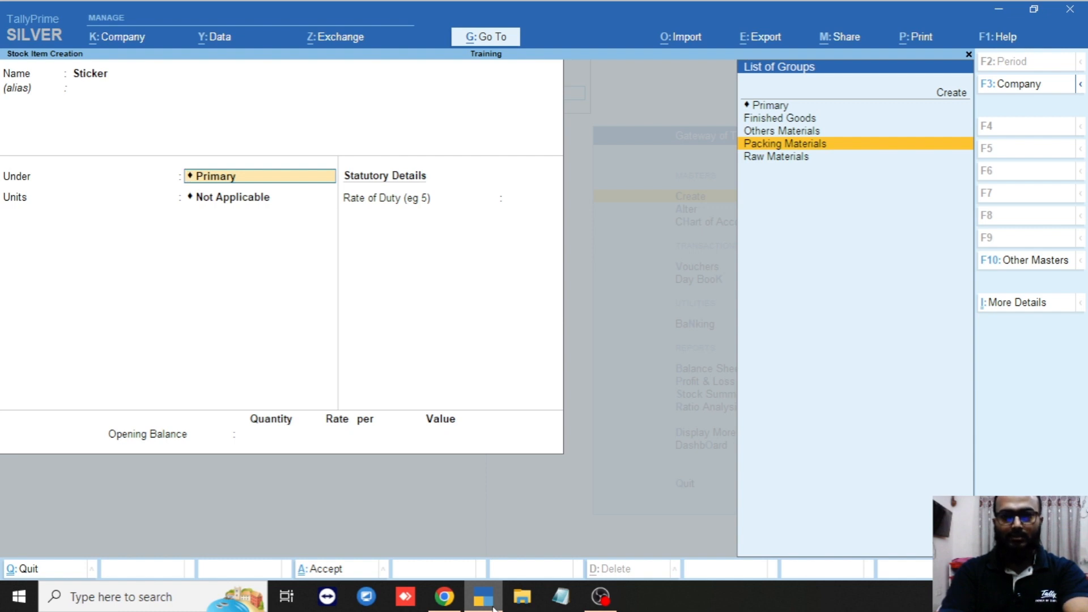
{"action": "key", "text": "Return"}
Set the Sticker item's unit to Pcs and save it without BOM components or an opening balance
{"action": "key", "text": "Down"}
{"action": "key", "text": "Down"}
{"action": "key", "text": "Down"}
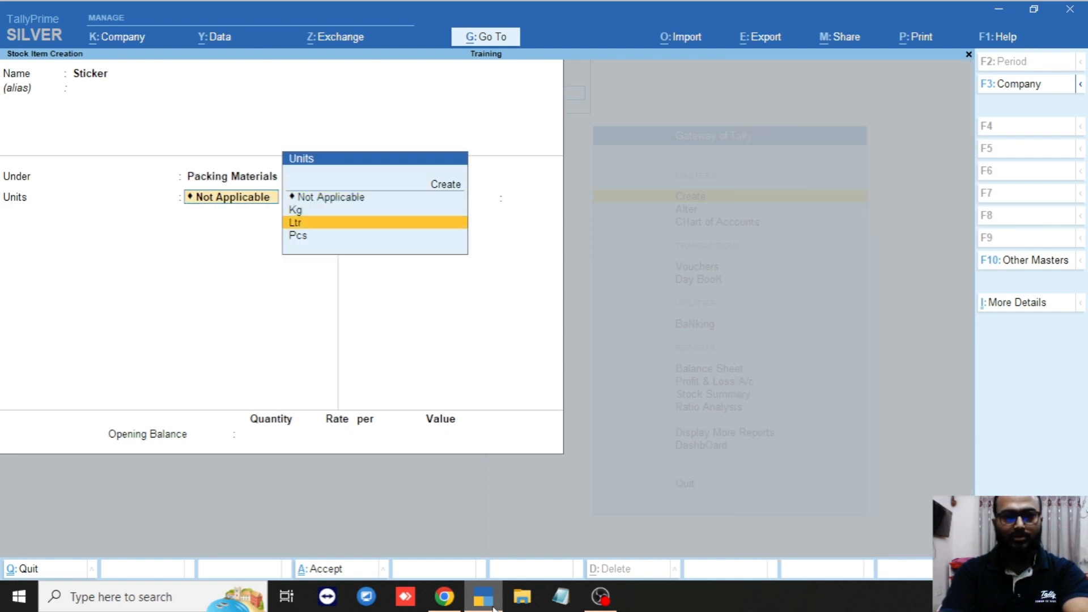
{"action": "key", "text": "Return"}
{"action": "key", "text": "Return"}
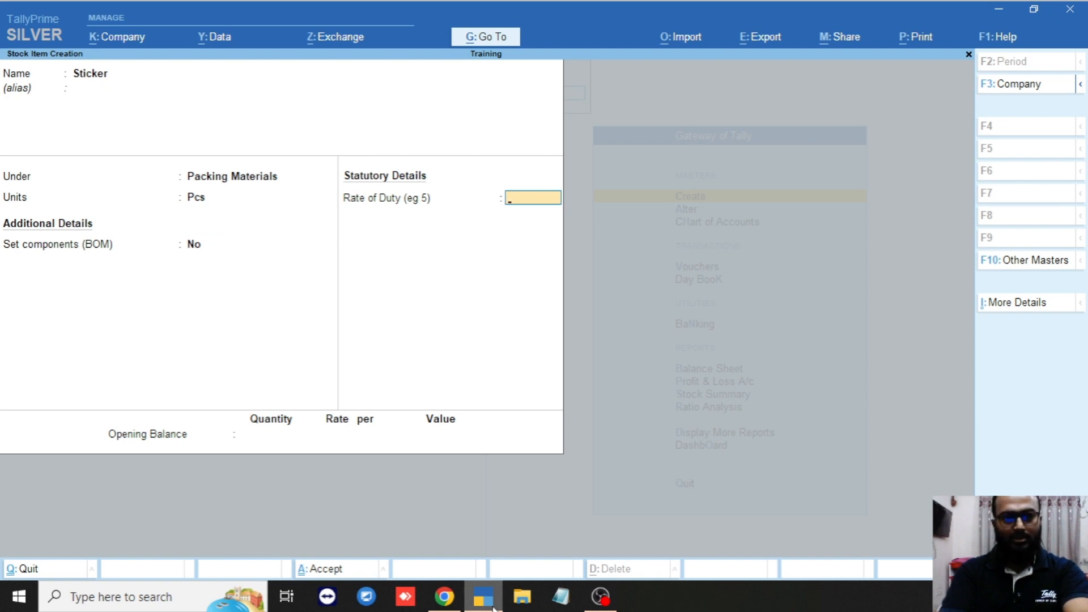
{"action": "key", "text": "Return"}
{"action": "key", "text": "Return"}
{"action": "key", "text": "y"}
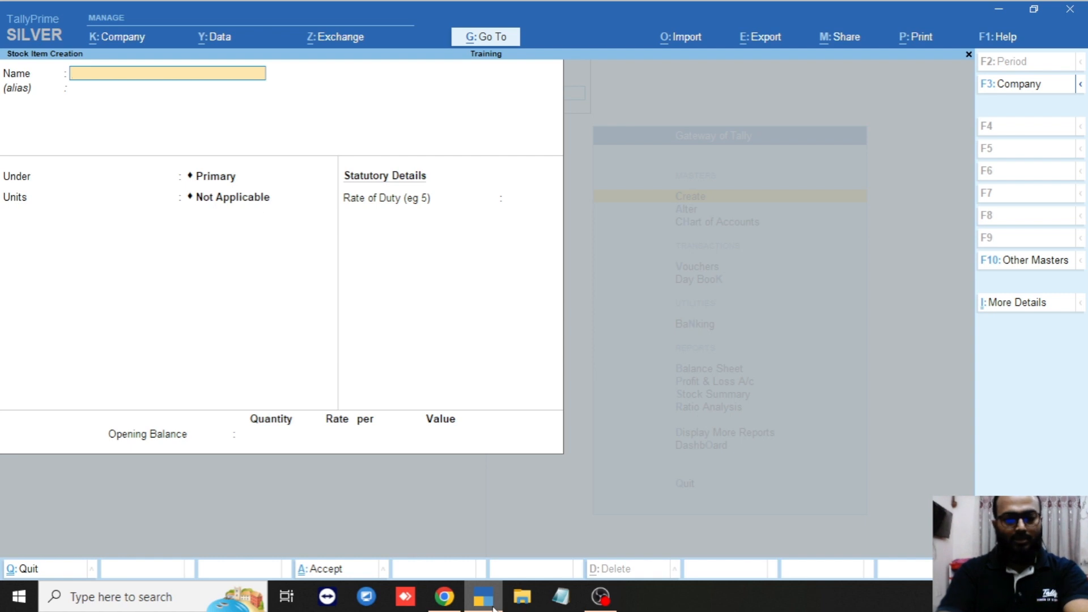
Start a new stock item named PP without an alias, under the Packing Materials group
{"action": "type", "text": "PP"}
{"action": "key", "text": "Return"}
{"action": "key", "text": "Down"}
{"action": "key", "text": "Down"}
{"action": "key", "text": "Down"}
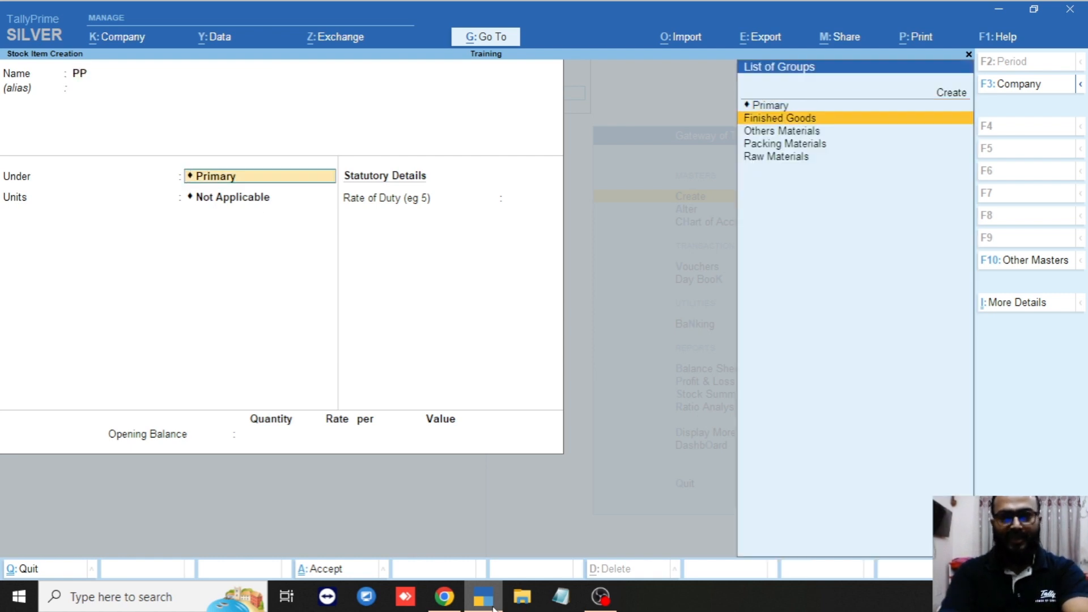
{"action": "key", "text": "Return"}
Set the PP item's unit to Pcs and save it without BOM components or an opening balance
{"action": "key", "text": "Return"}
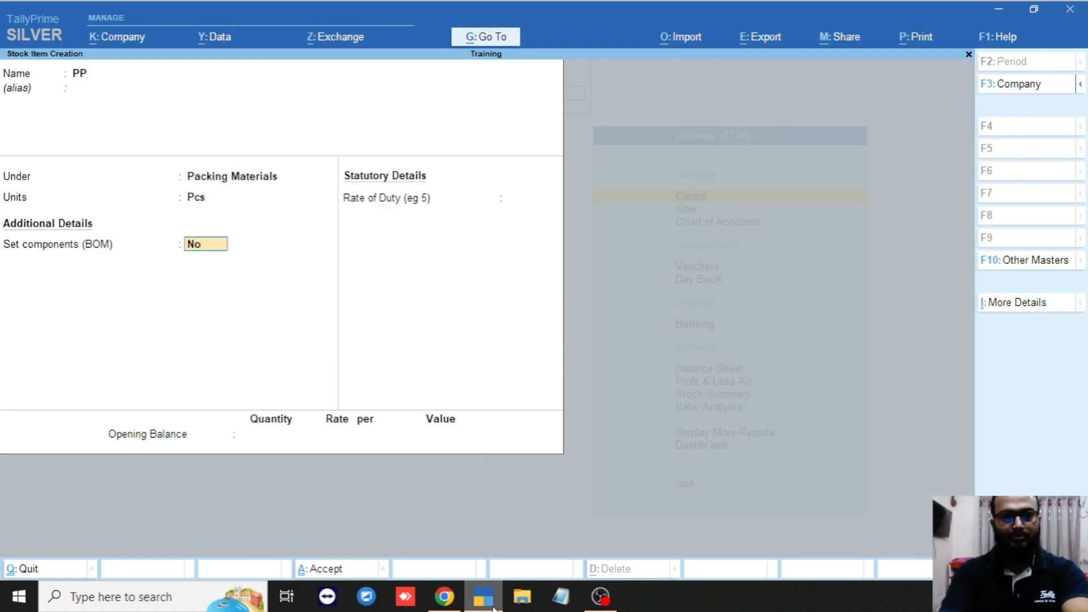
{"action": "key", "text": "Return"}
{"action": "key", "text": "Return"}
{"action": "key", "text": "Return"}
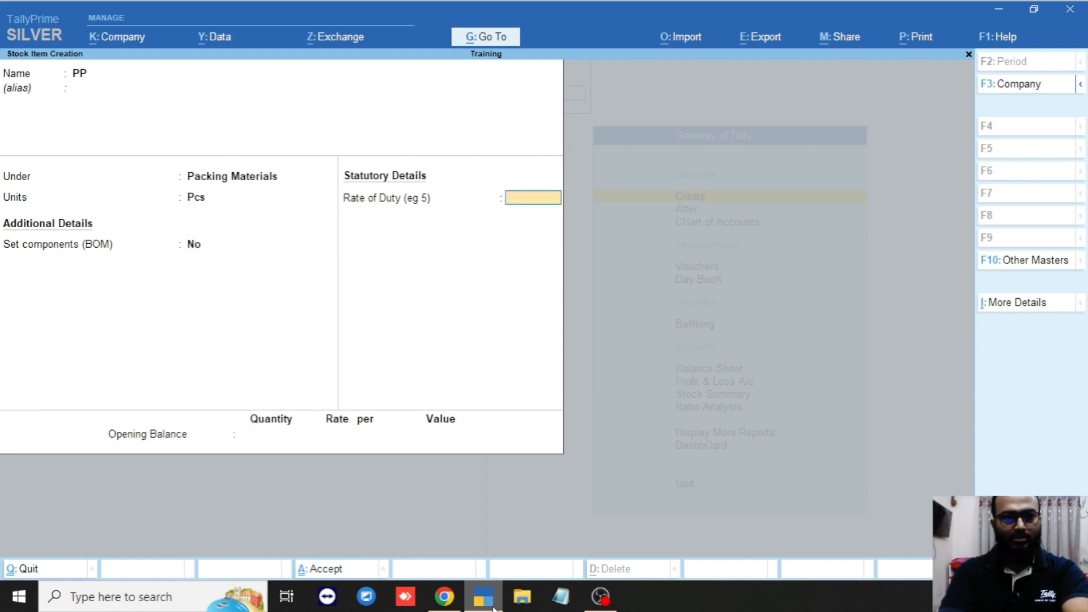
{"action": "key", "text": "Return"}
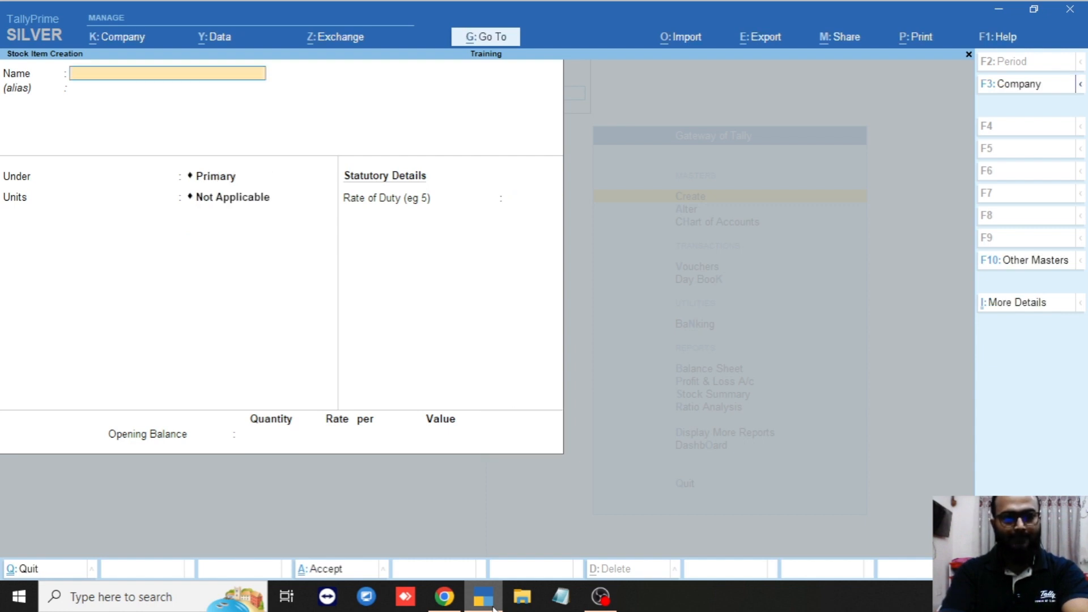
Start a new stock item named Label without an alias, under the Packing Materials group
{"action": "type", "text": "Lab"}
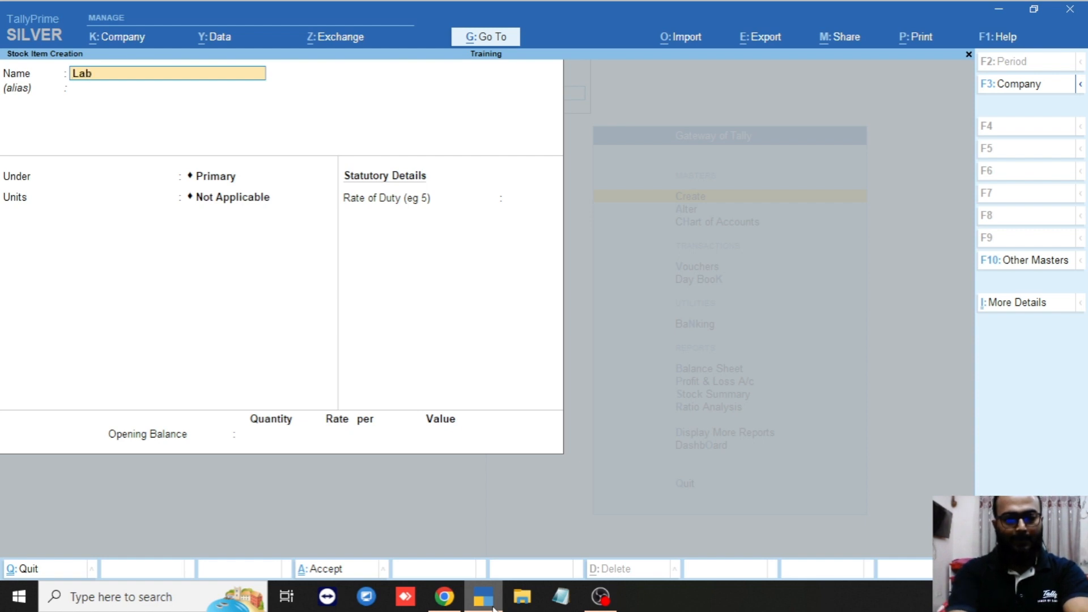
{"action": "type", "text": "el"}
{"action": "key", "text": "Return"}
{"action": "key", "text": "Down"}
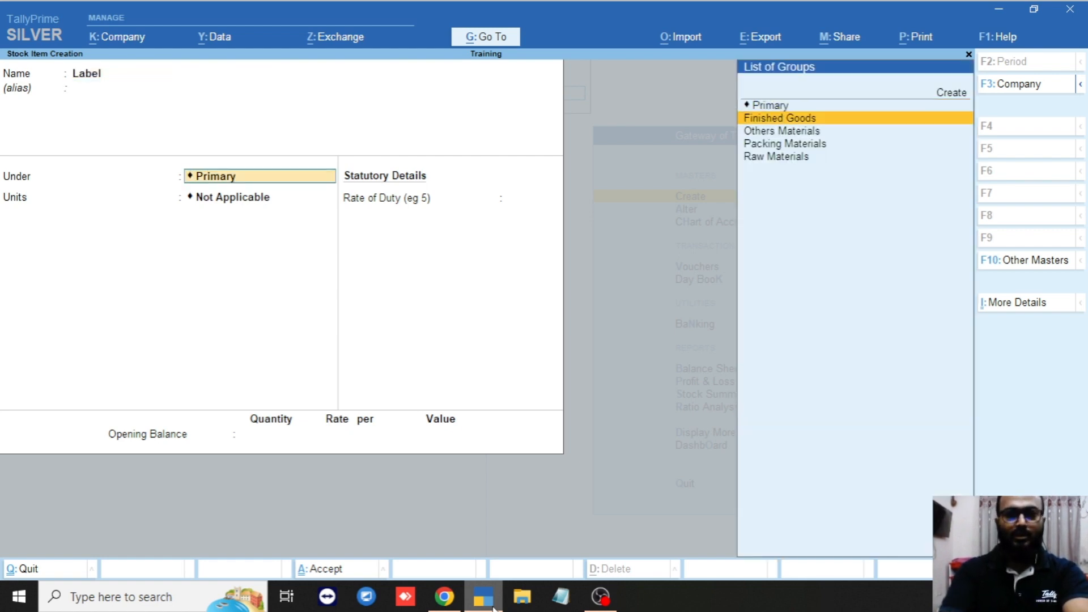
{"action": "key", "text": "Down"}
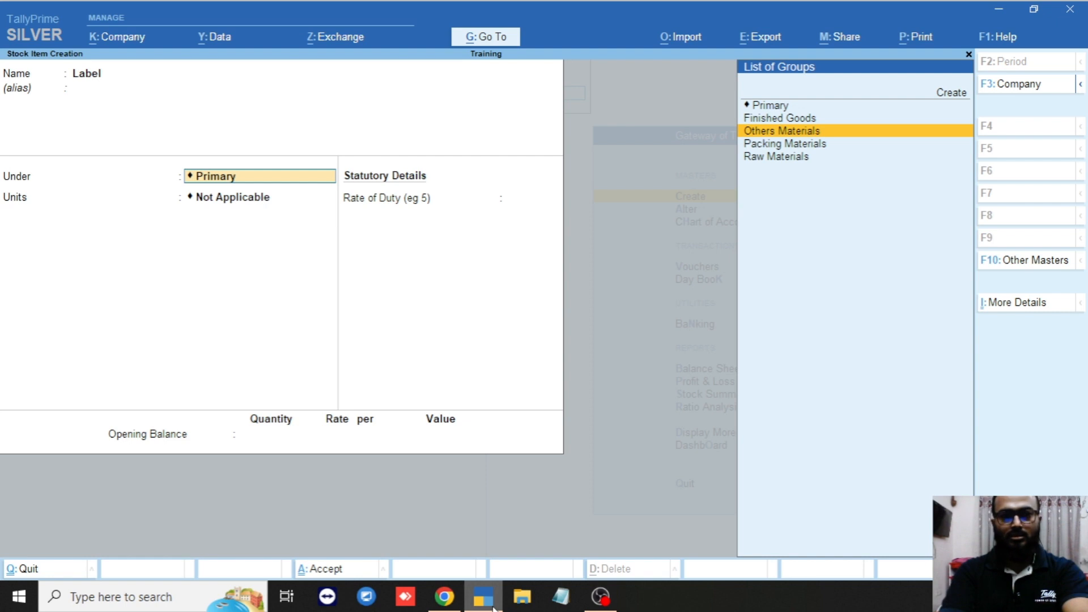
{"action": "key", "text": "Down"}
{"action": "key", "text": "Return"}
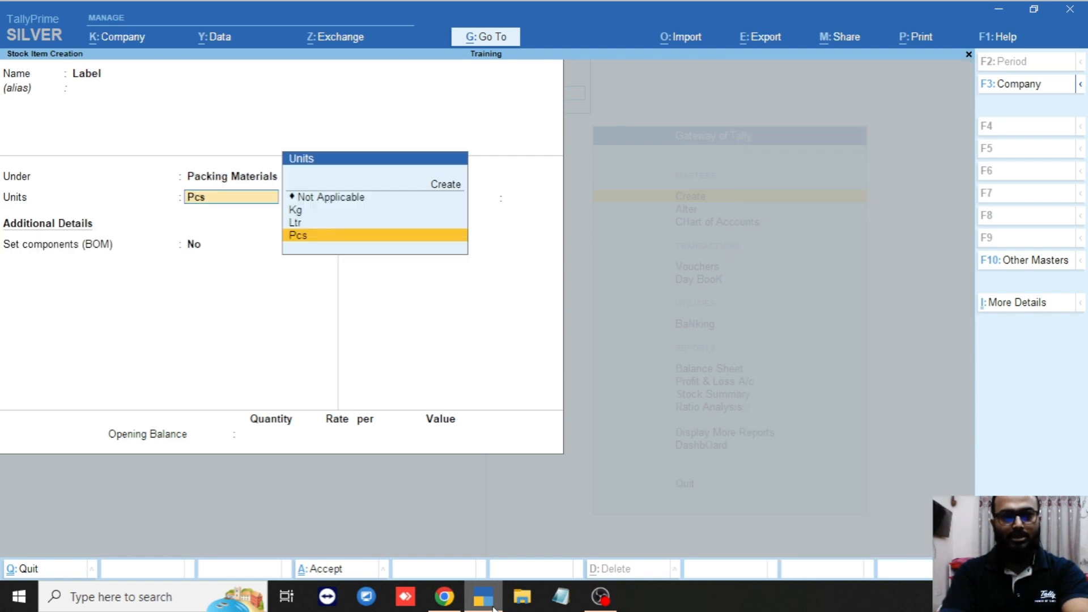
Keep Pcs as the Label item's unit and save it without BOM components, with a 0 rate of duty and no opening balance
{"action": "key", "text": "Return"}
{"action": "key", "text": "Return"}
{"action": "key", "text": "Return"}
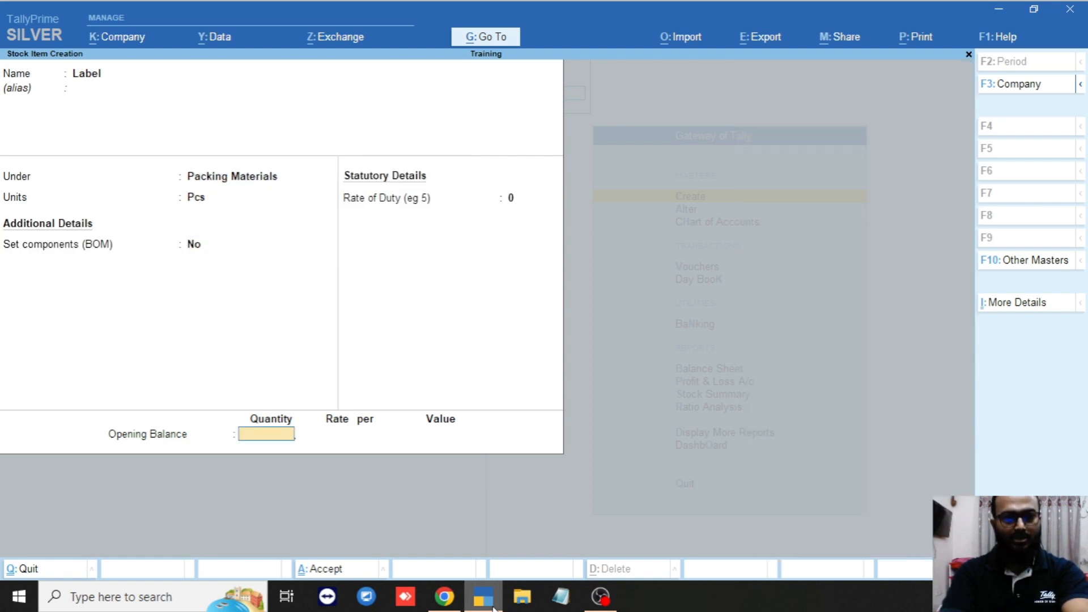
{"action": "key", "text": "Return"}
{"action": "key", "text": "y"}
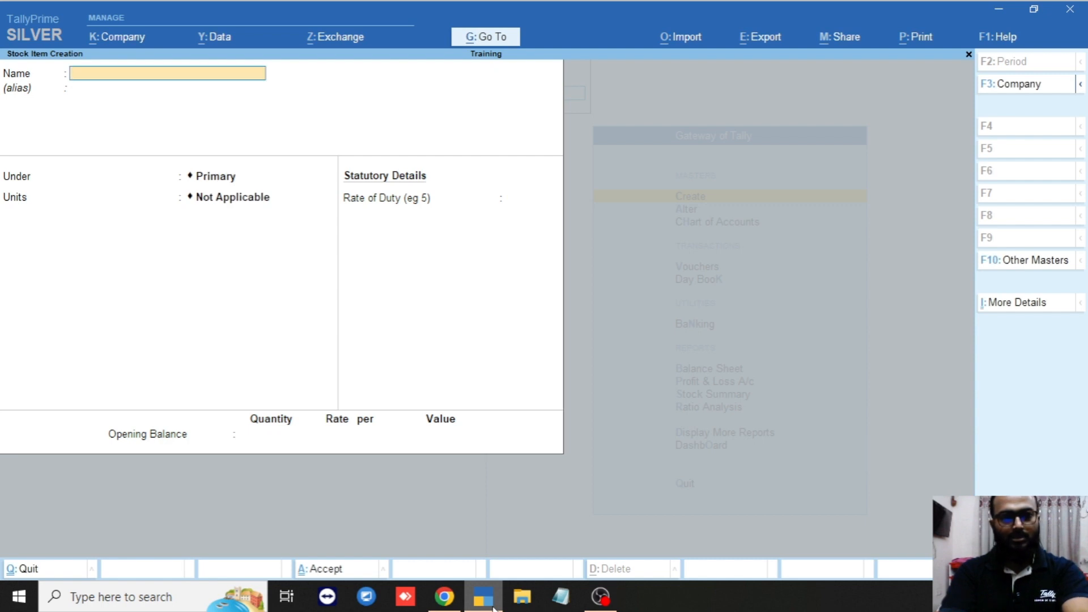
Start a new stock item named Gum Tape without an alias, under the Packing Materials group
{"action": "type", "text": "Gum"}
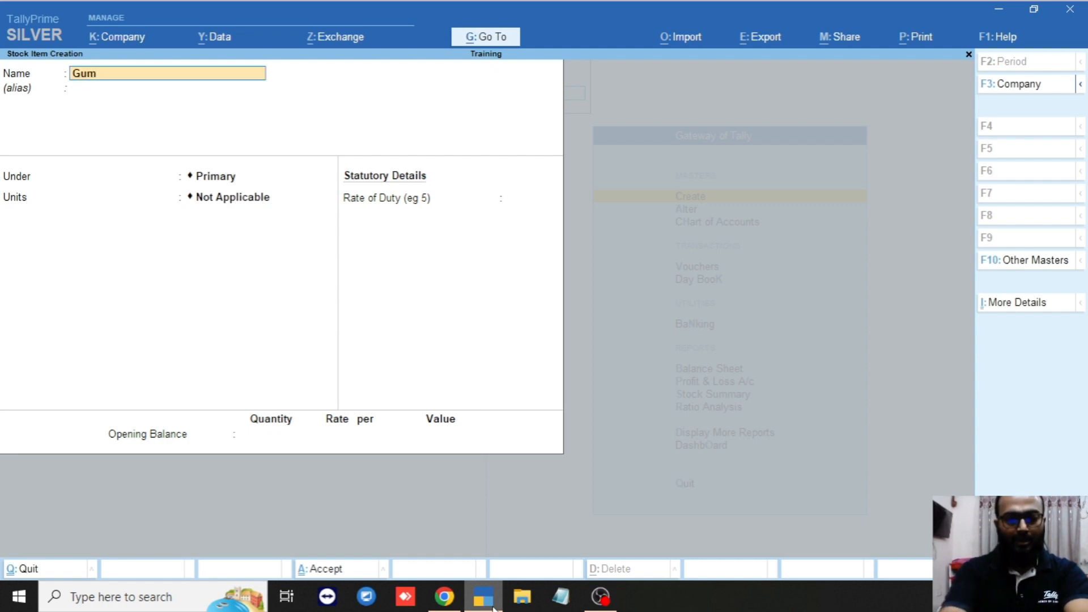
{"action": "type", "text": " tape"}
{"action": "key", "text": "Return"}
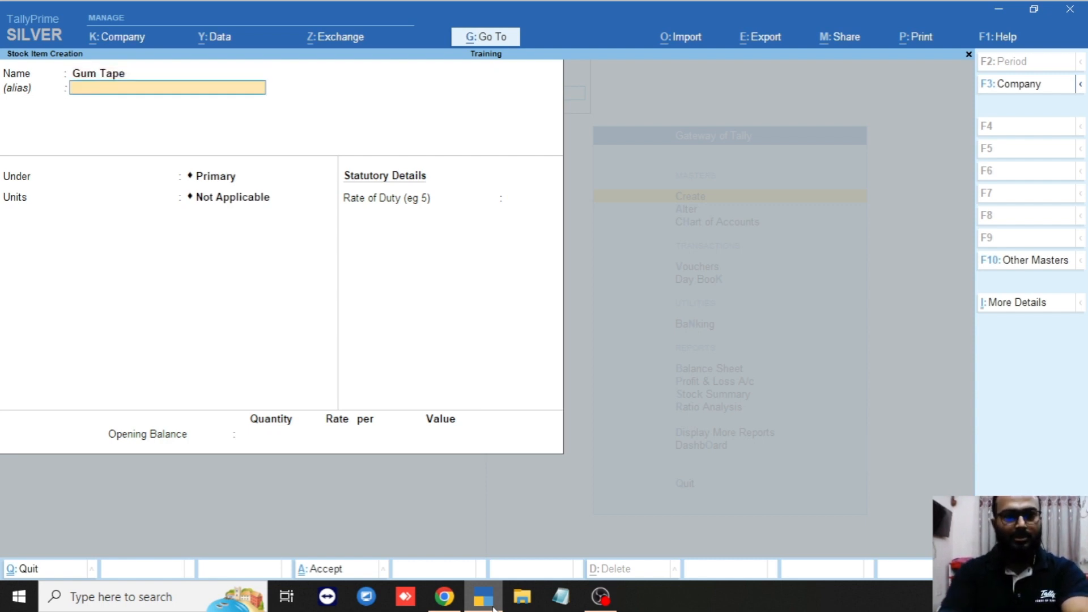
{"action": "key", "text": "Return"}
{"action": "key", "text": "Down"}
{"action": "key", "text": "Down"}
{"action": "key", "text": "Down"}
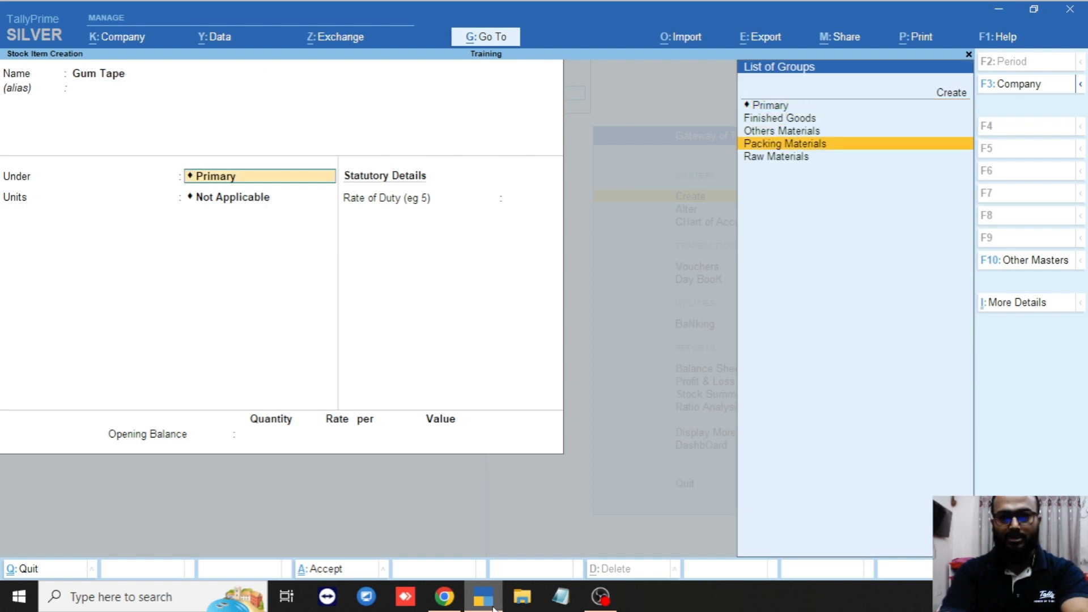
{"action": "key", "text": "Return"}
Set the Gum Tape item's unit to Pcs, with no BOM components and a 0 rate of duty
{"action": "key", "text": "Down"}
{"action": "key", "text": "Down"}
{"action": "key", "text": "Down"}
{"action": "key", "text": "Return"}
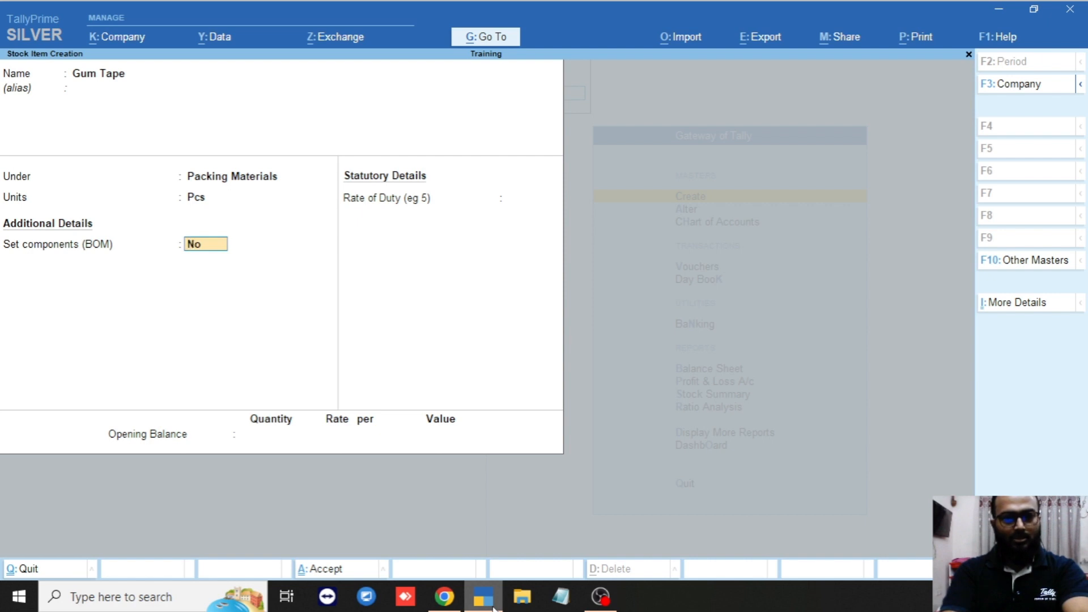
{"action": "key", "text": "Return"}
{"action": "key", "text": "Return"}
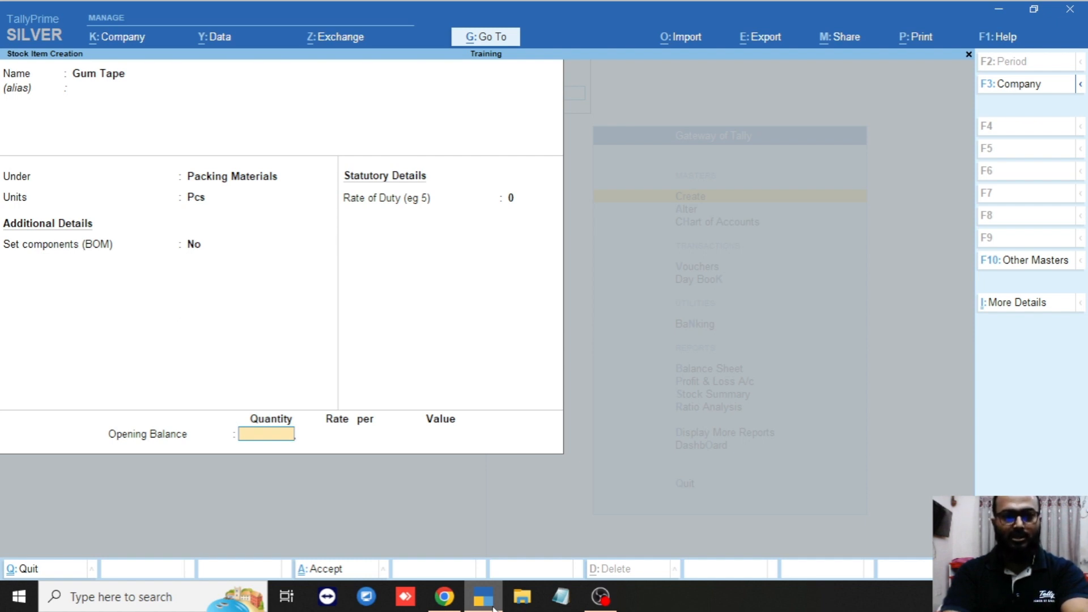
Save the Gum Tape stock item without an opening balance
{"action": "key", "text": "Return"}
{"action": "key", "text": "Return"}
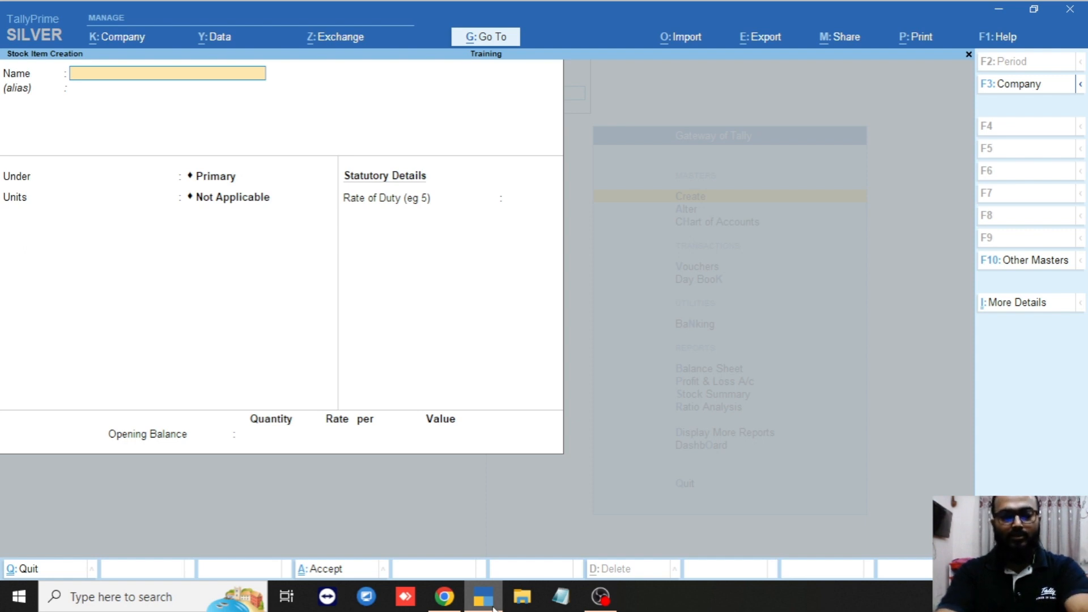
Start a new stock item named Dry Cake without an alias, under the Finished Goods group
{"action": "type", "text": "Dry Cake"}
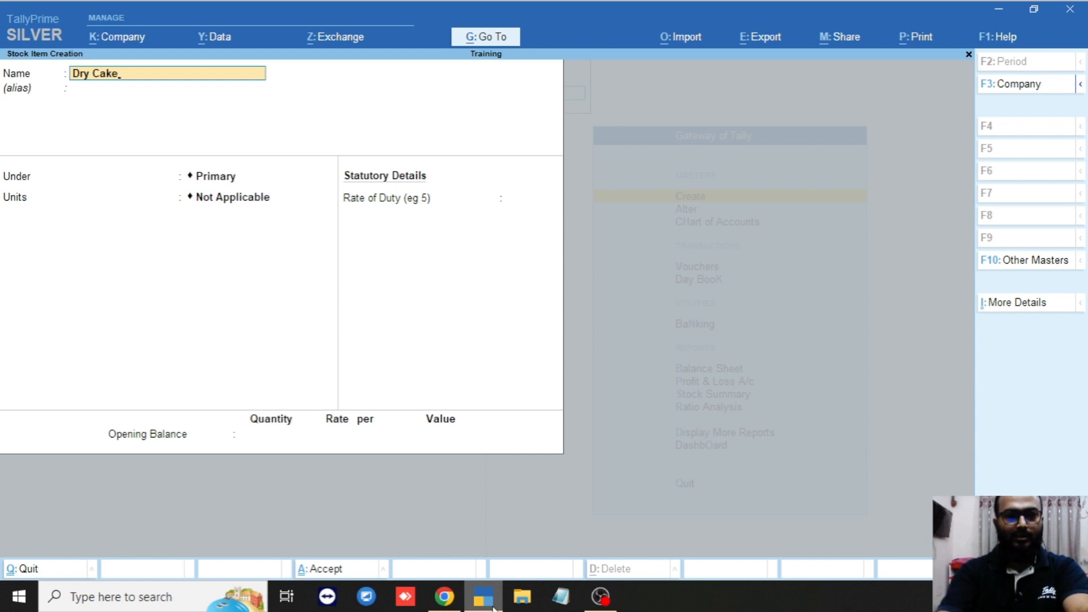
{"action": "key", "text": "Return"}
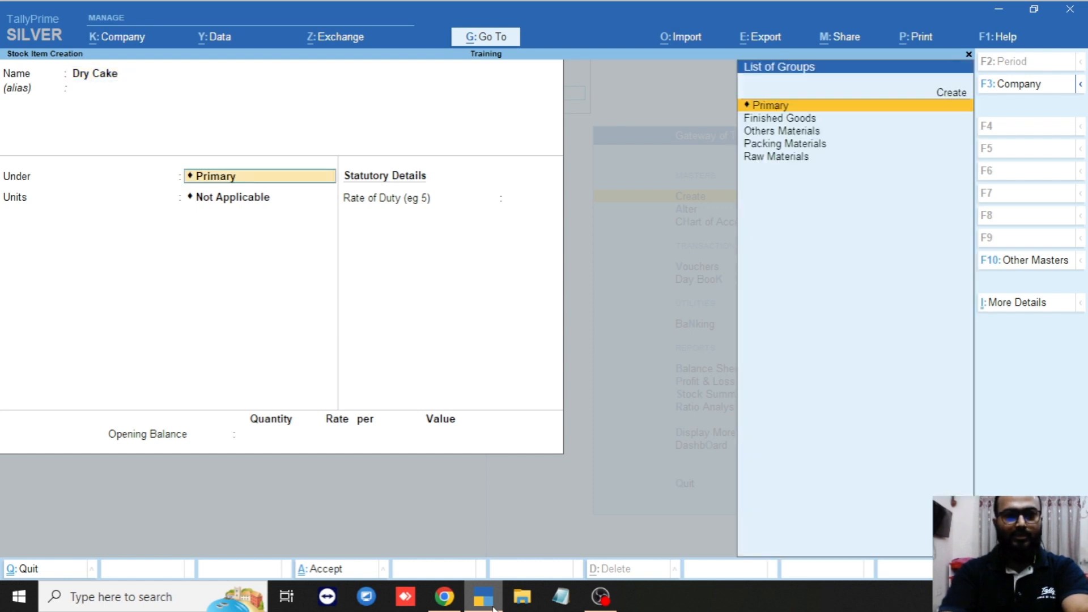
{"action": "key", "text": "Down"}
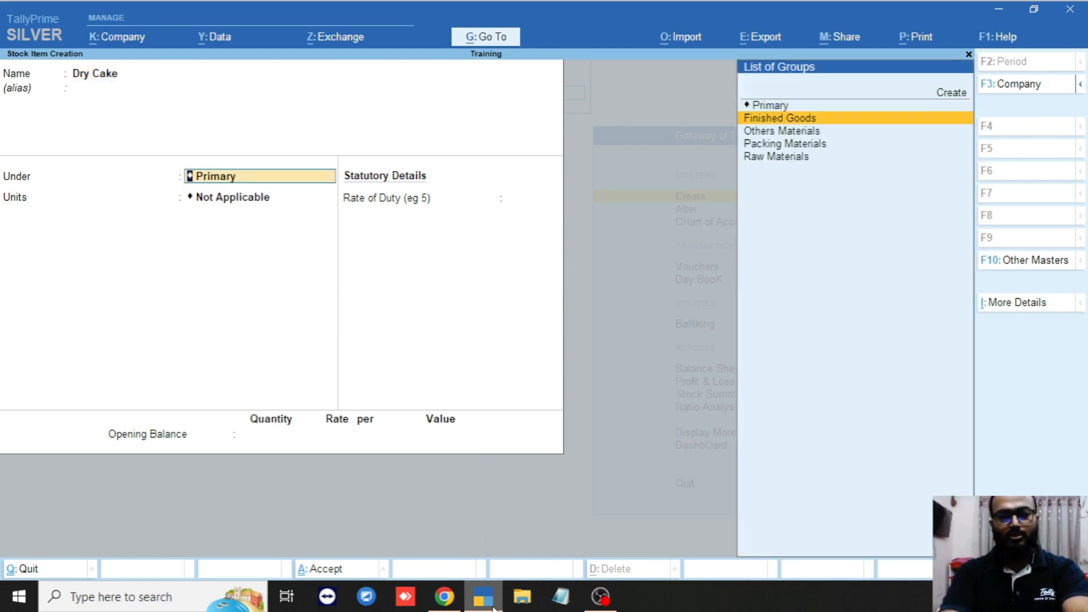
{"action": "key", "text": "Return"}
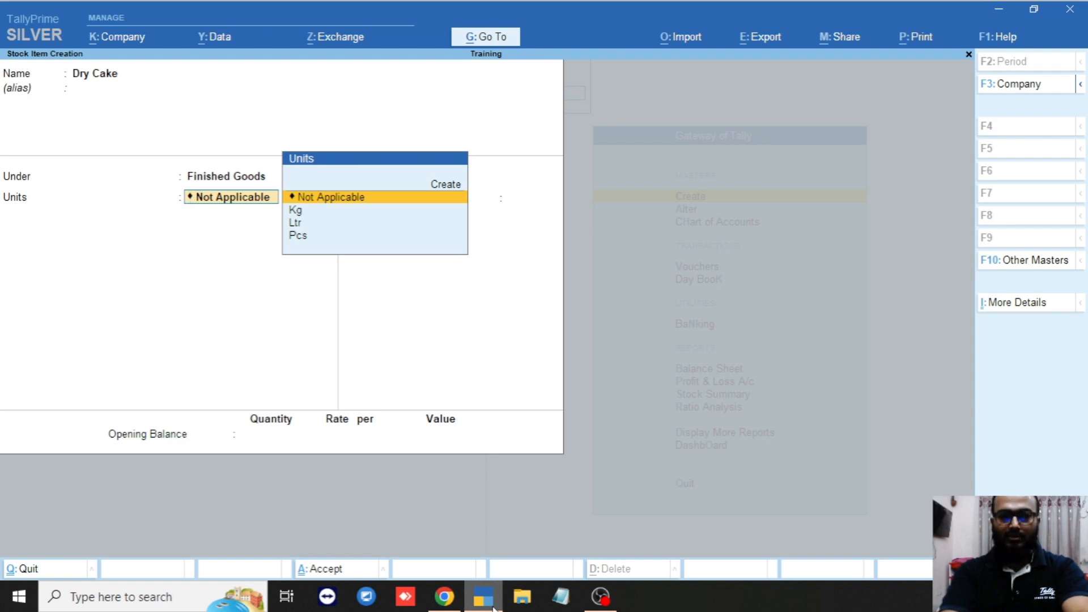
Set the Dry Cake item's unit to Kg and save it without BOM components or an opening balance
{"action": "key", "text": "Down"}
{"action": "key", "text": "Down"}
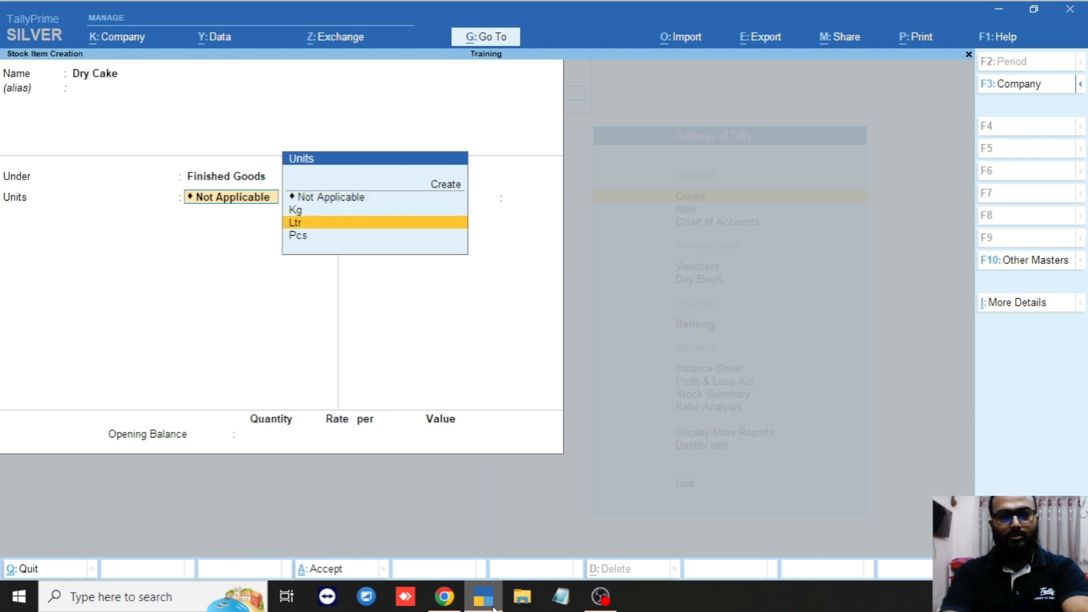
{"action": "key", "text": "Down"}
{"action": "key", "text": "Up"}
{"action": "key", "text": "Up"}
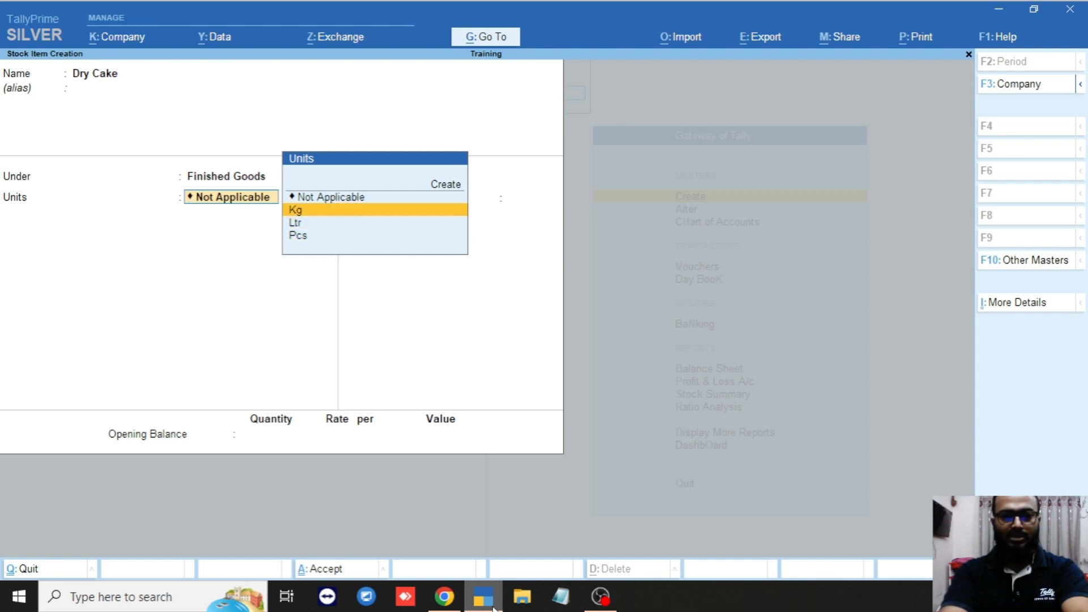
{"action": "key", "text": "Return"}
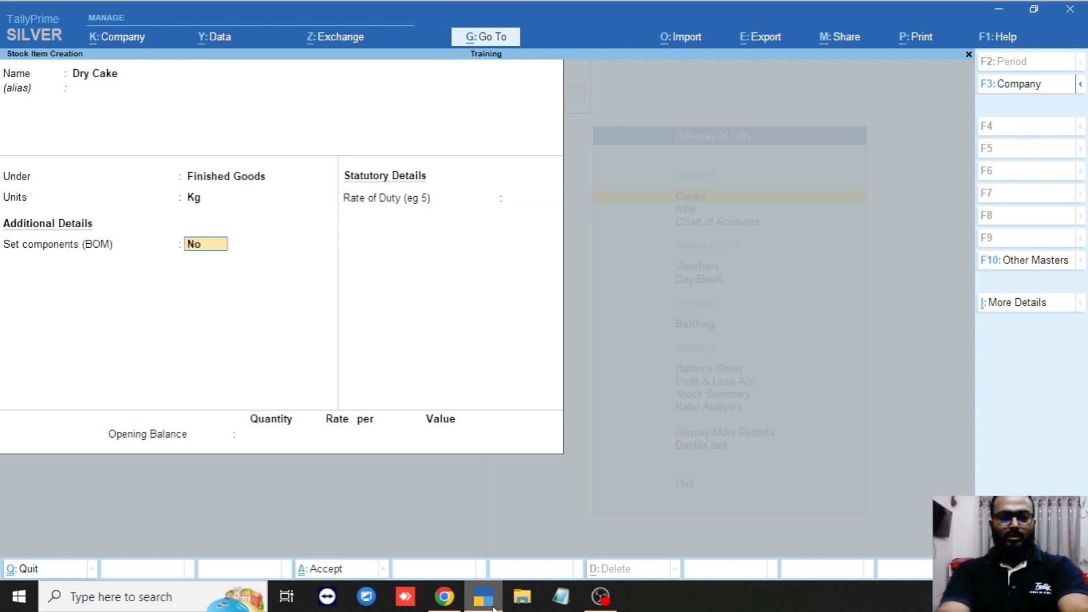
{"action": "key", "text": "Return"}
{"action": "key", "text": "Return"}
{"action": "key", "text": "Return"}
{"action": "key", "text": "Return"}
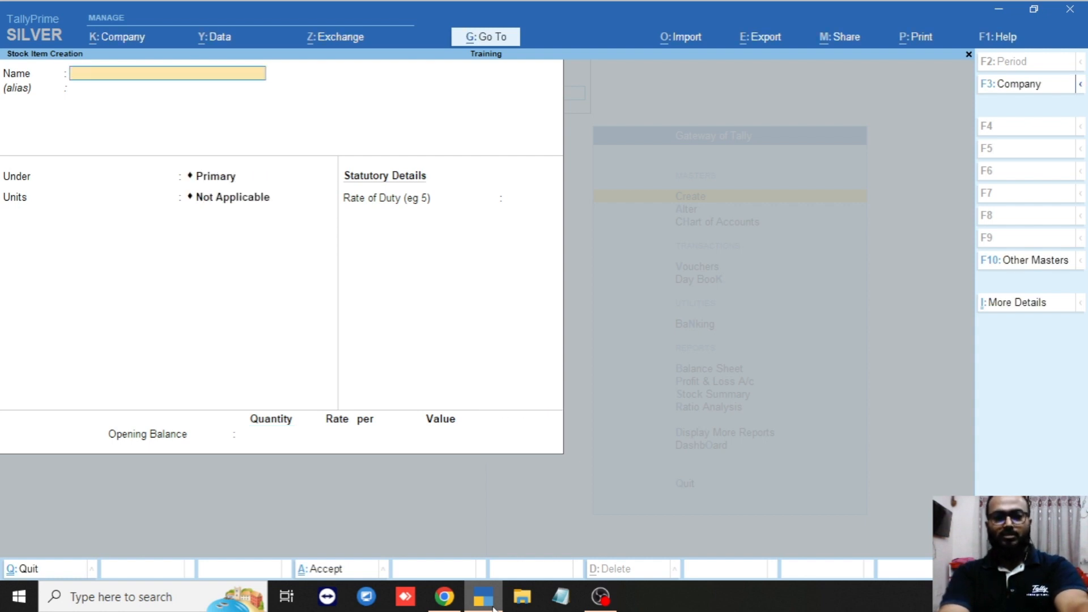
Leave stock item creation and start a new godown named Factory instead of altering the existing Main Location
{"action": "key", "text": "Escape"}
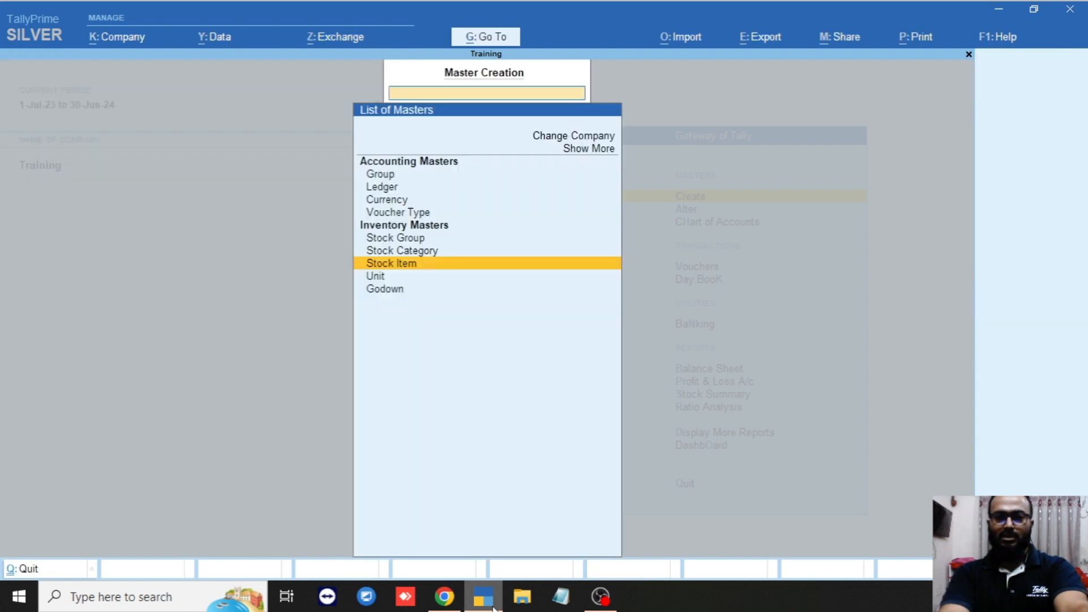
{"action": "key", "text": "Down"}
{"action": "key", "text": "Up"}
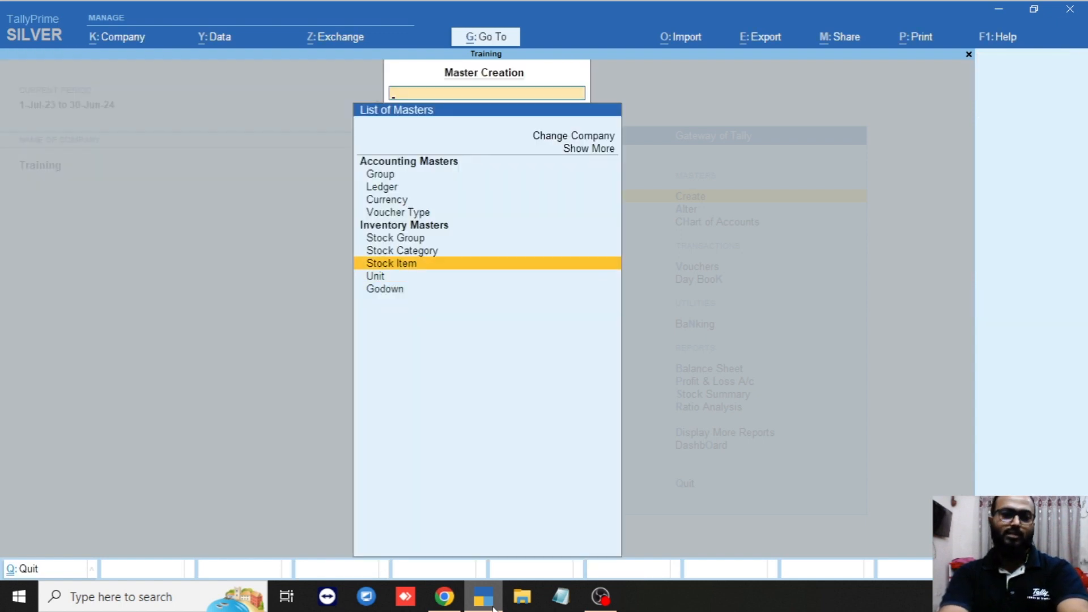
{"action": "key", "text": "Down"}
{"action": "key", "text": "Down"}
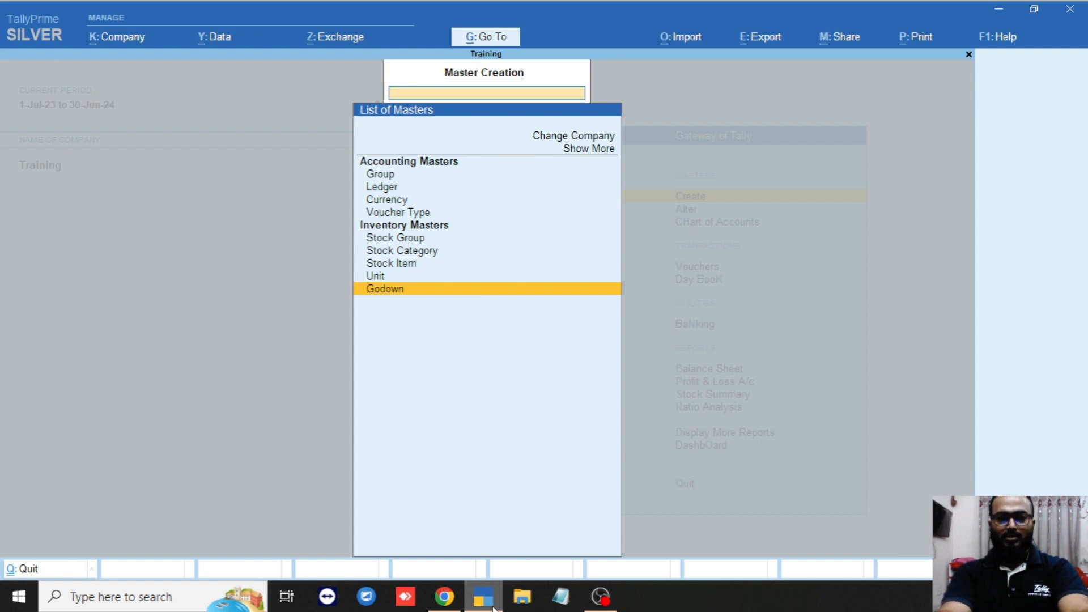
{"action": "key", "text": "Return"}
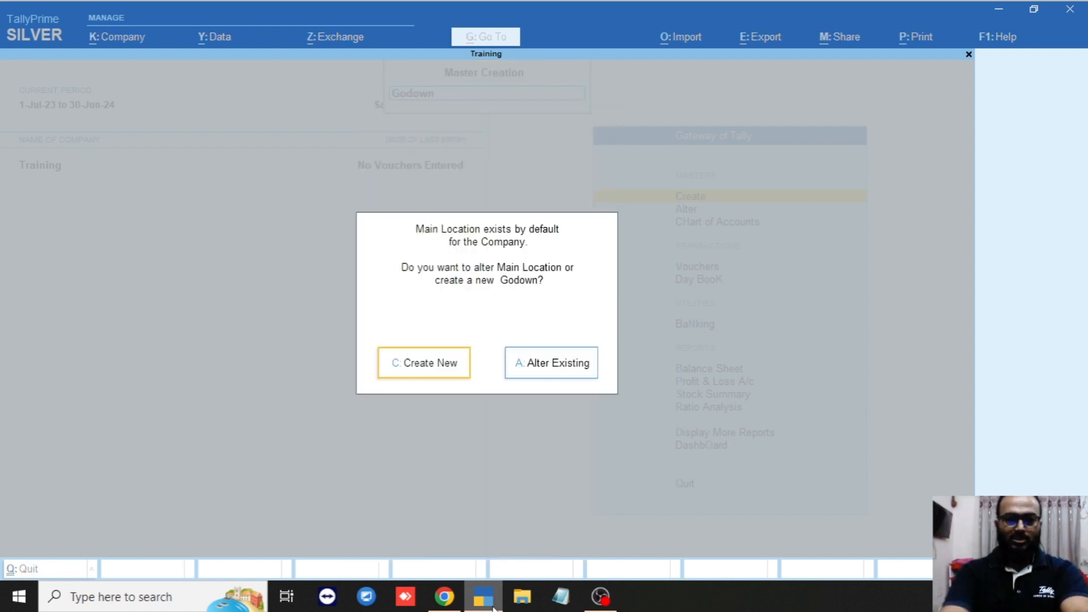
{"action": "key", "text": "Return"}
{"action": "type", "text": "Fac"}
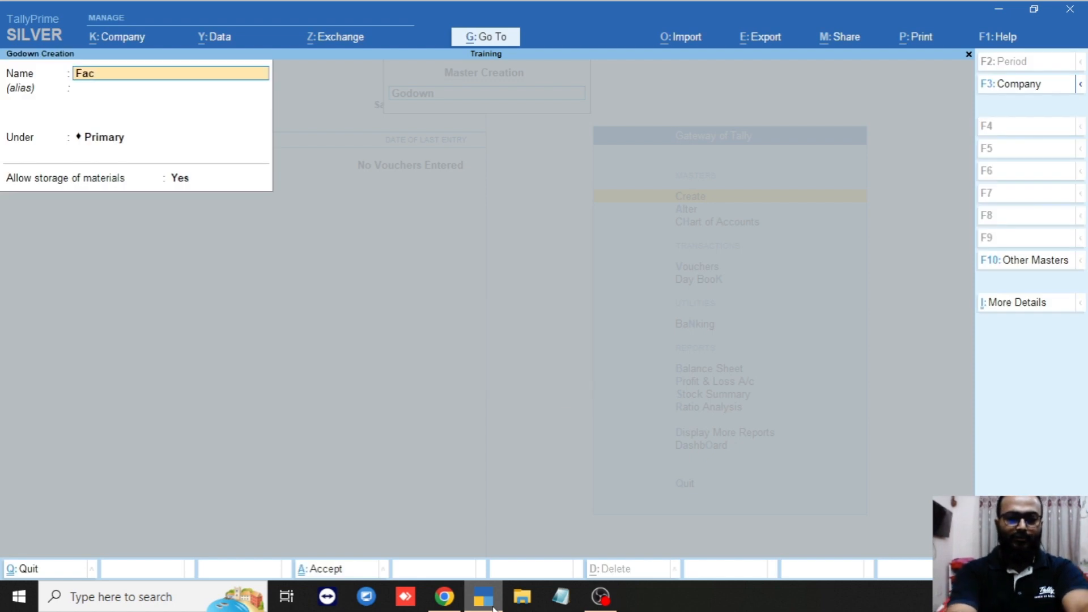
{"action": "type", "text": "tory"}
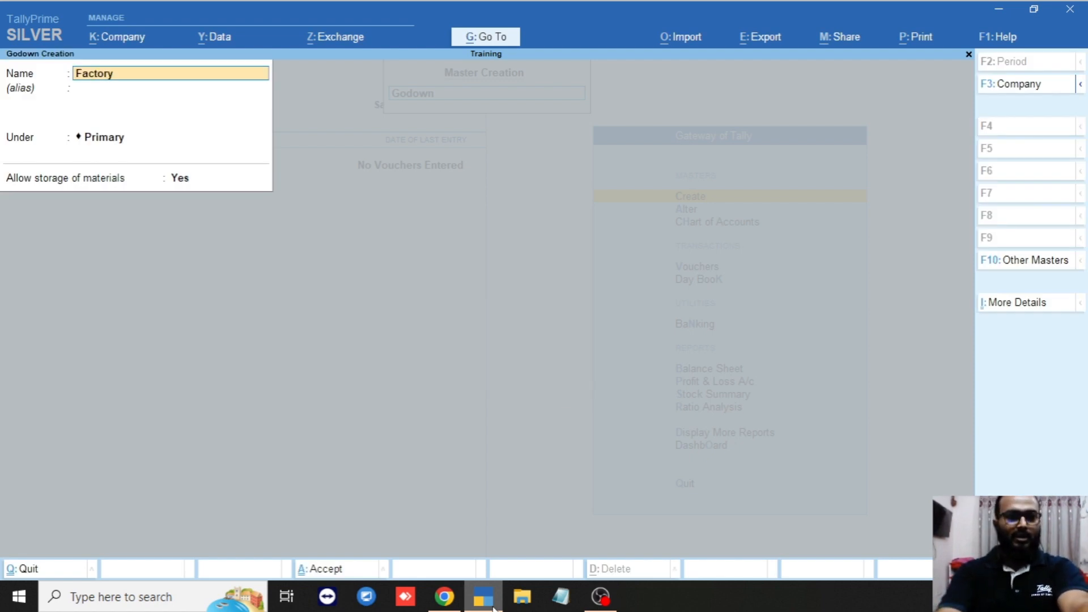
Save the Factory godown without an alias, under Primary, with storage of materials allowed
{"action": "key", "text": "Return"}
{"action": "key", "text": "Return"}
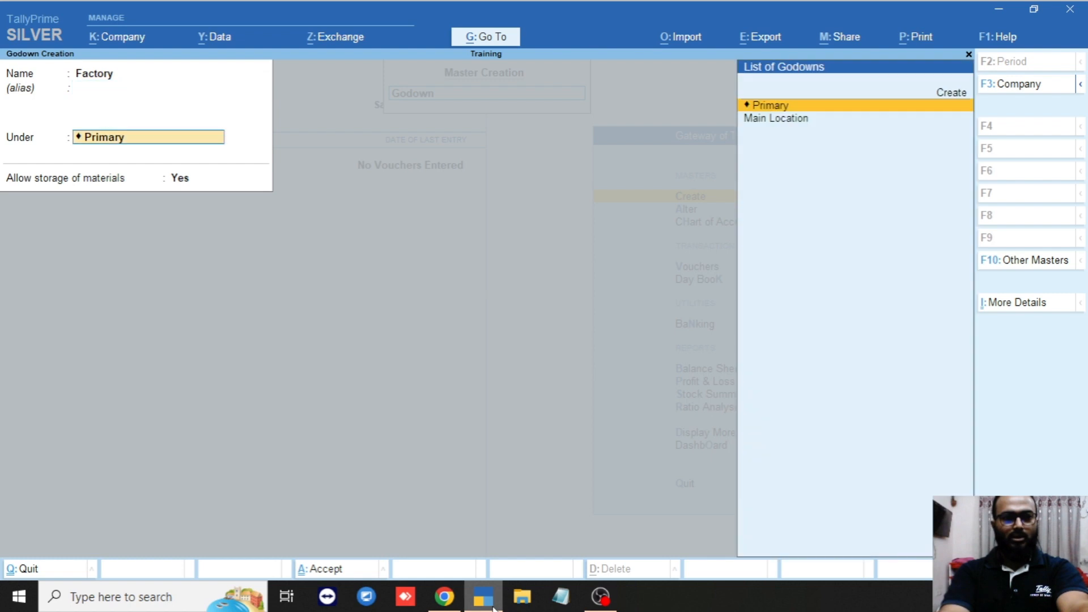
{"action": "key", "text": "Return"}
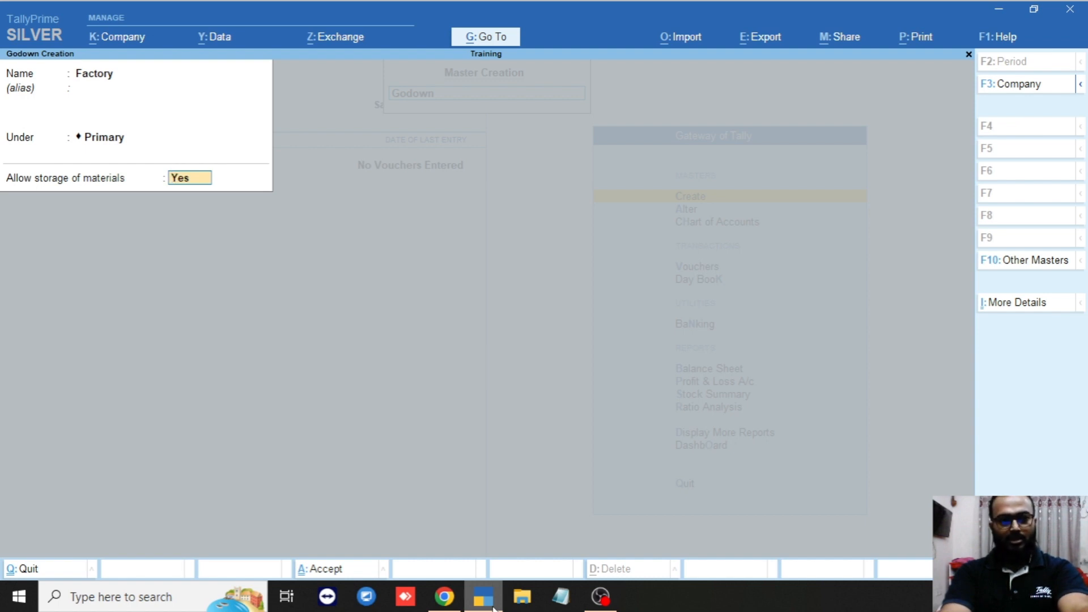
{"action": "key", "text": "Return"}
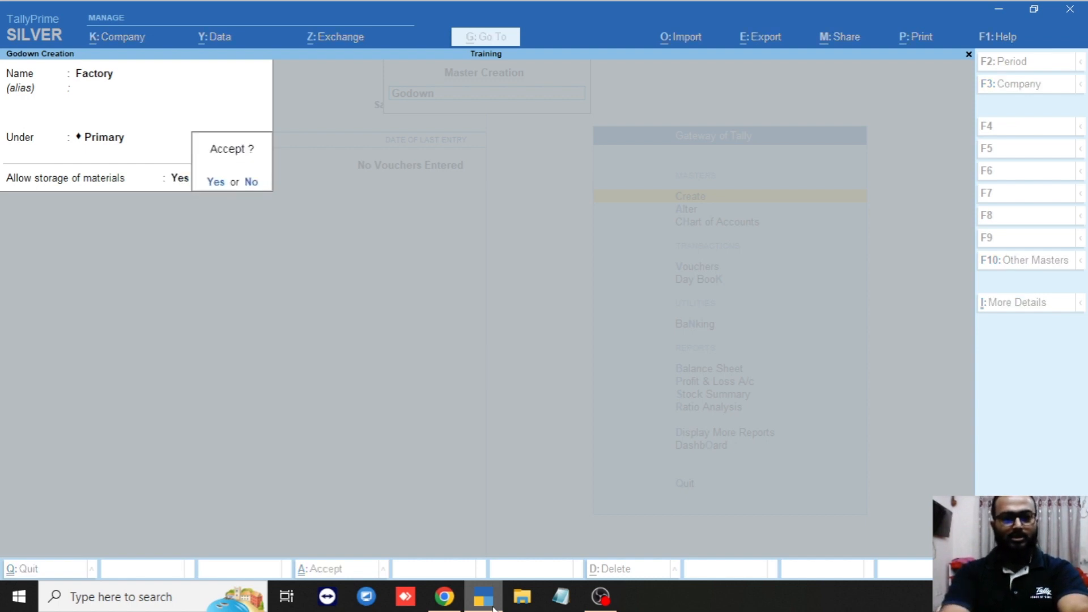
{"action": "key", "text": "Return"}
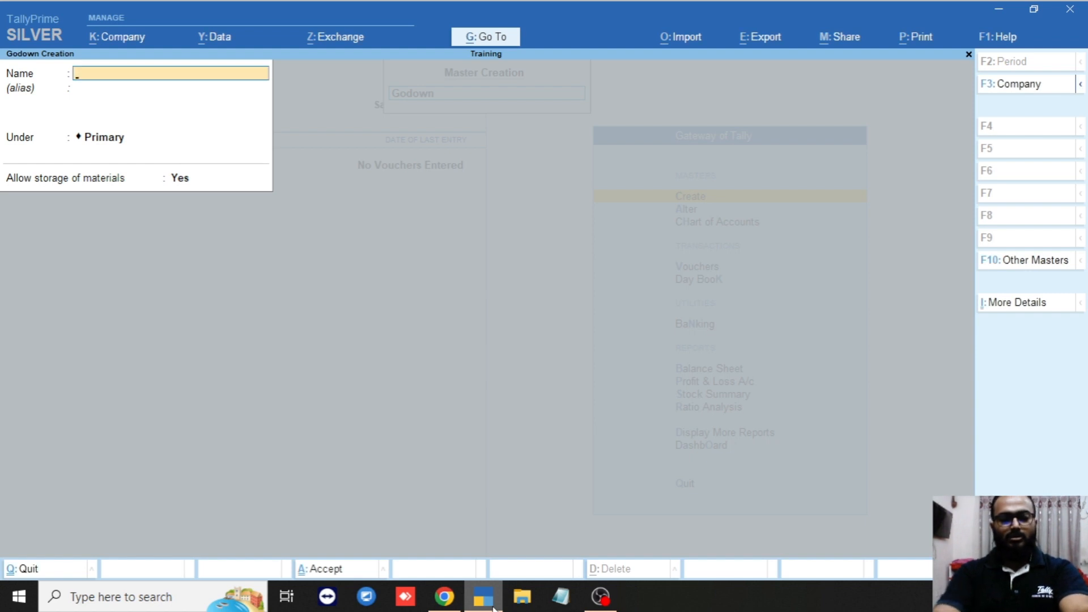
Create a godown named Godown-0-1 without an alias, under Primary, with storage of materials allowed
{"action": "type", "text": "Go"}
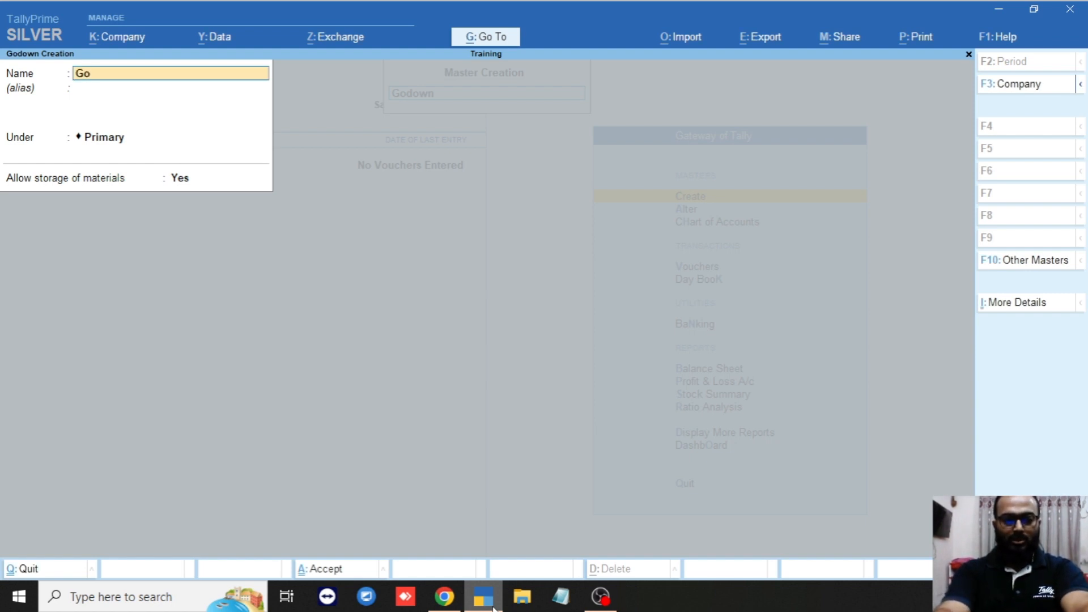
{"action": "type", "text": "down-0-1"}
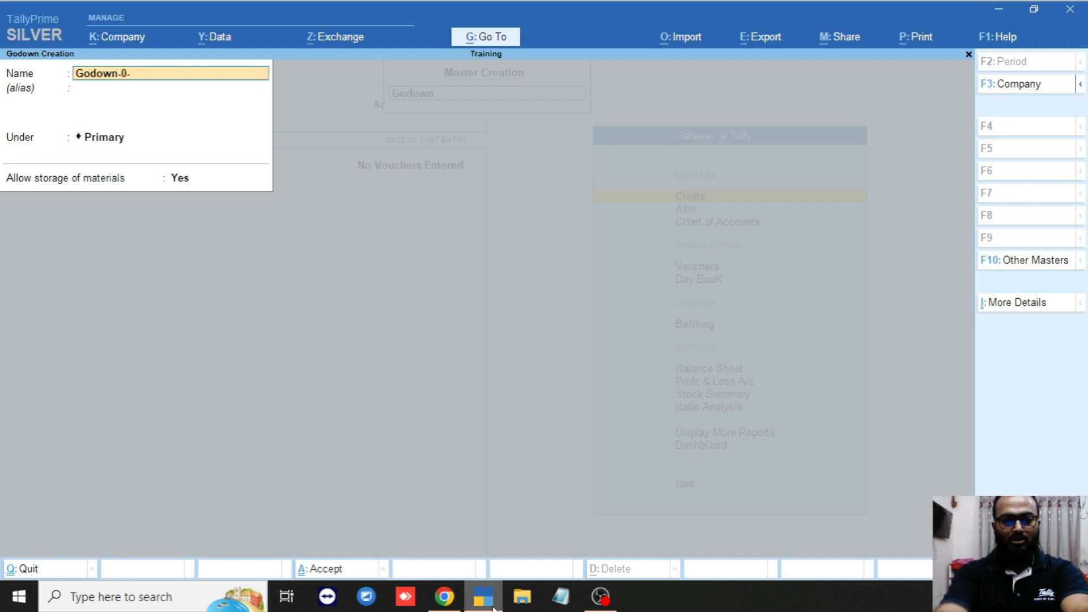
{"action": "key", "text": "Return"}
{"action": "key", "text": "Return"}
{"action": "key", "text": "Return"}
{"action": "key", "text": "Return"}
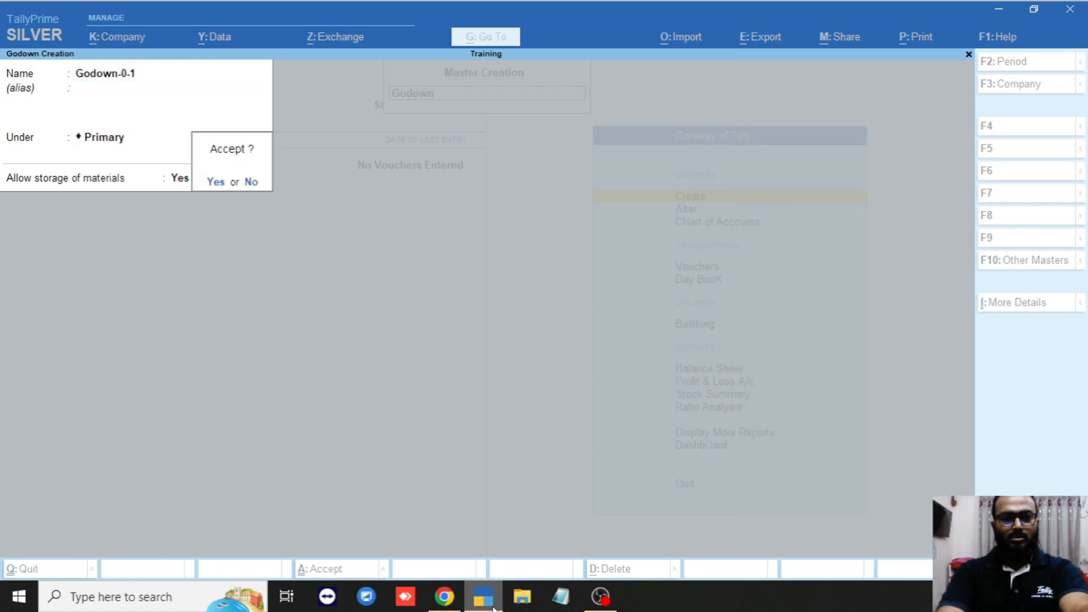
{"action": "key", "text": "Return"}
Create a godown named Godown-02 under Primary with storage of materials allowed, and leave godown creation
{"action": "type", "text": "Go"}
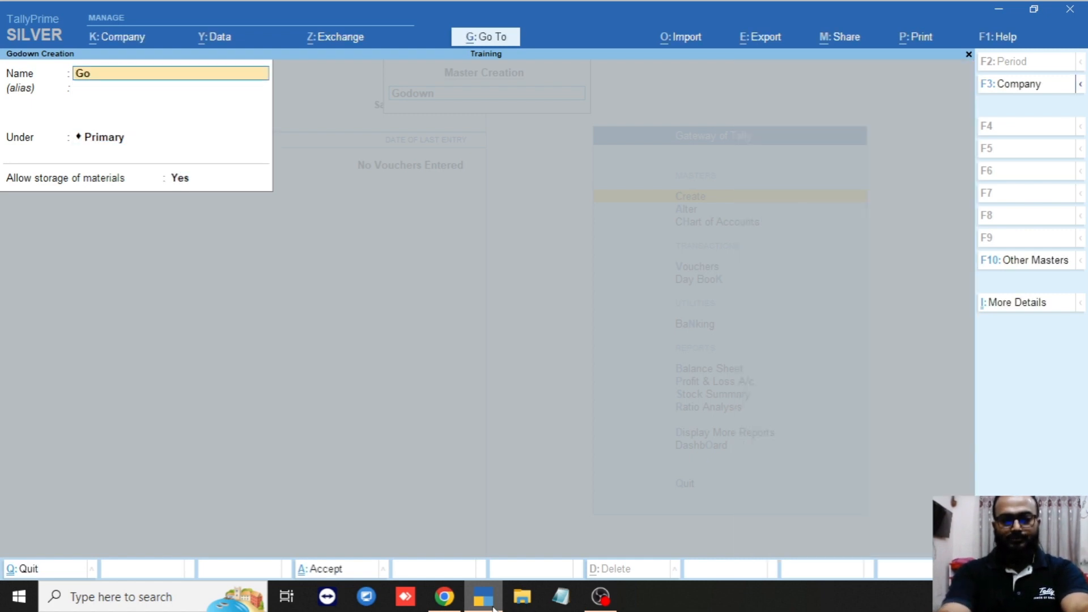
{"action": "type", "text": "down-02"}
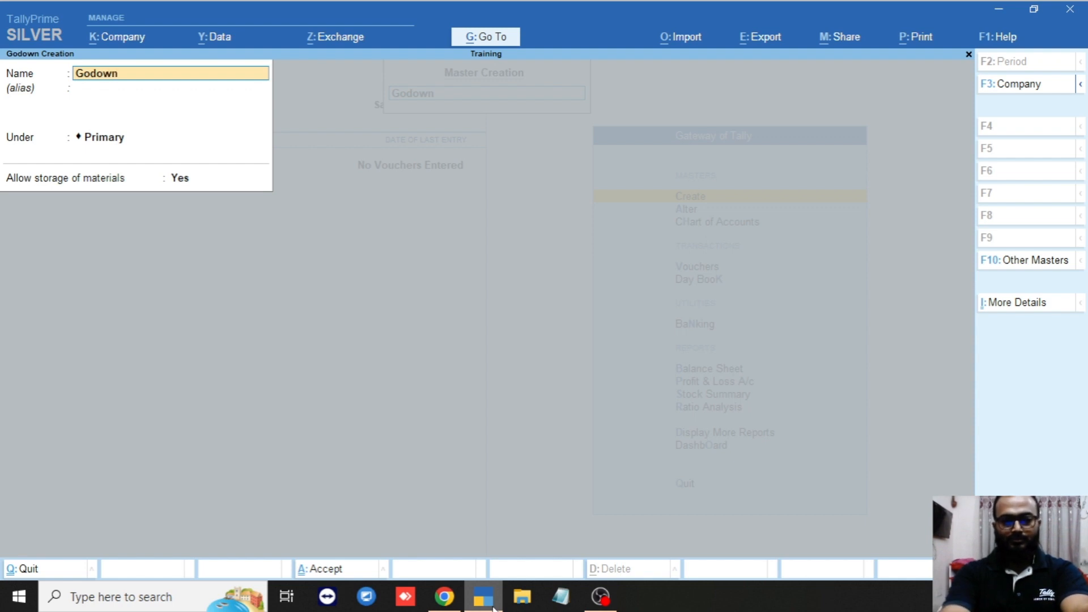
{"action": "key", "text": "Return"}
{"action": "key", "text": "Return"}
{"action": "key", "text": "Return"}
{"action": "key", "text": "Return"}
{"action": "key", "text": "Return"}
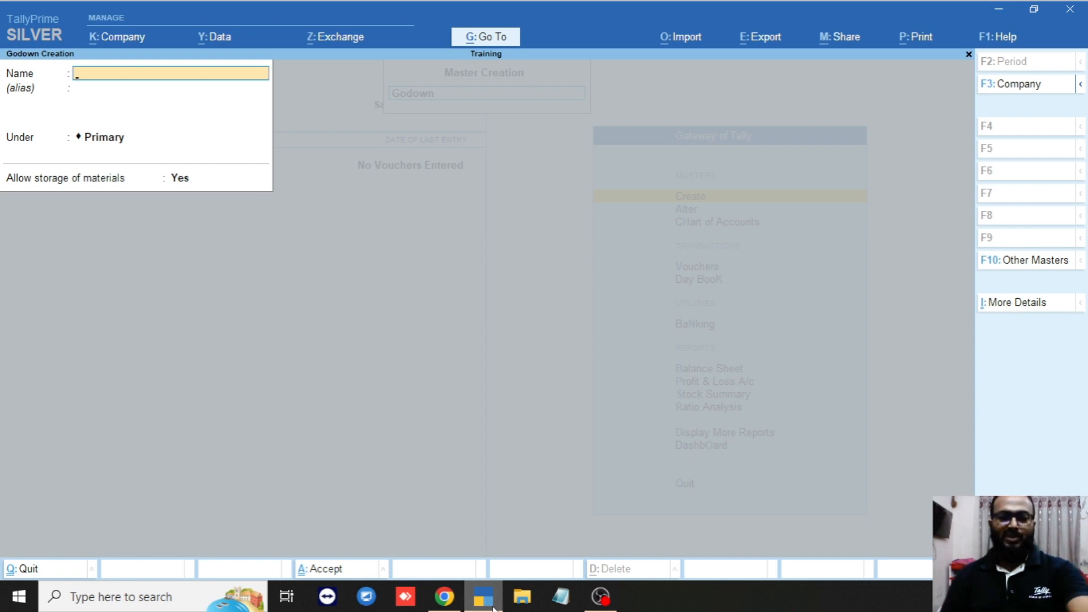
{"action": "key", "text": "Escape"}
{"action": "key", "text": "Return"}
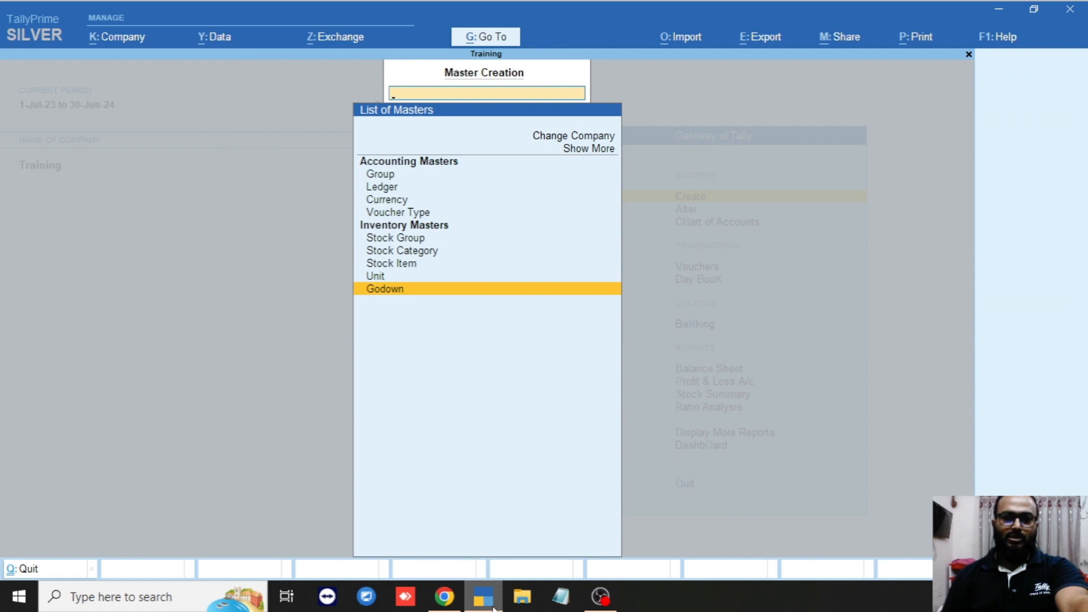
{"action": "key", "text": "Up"}
{"action": "key", "text": "Up"}
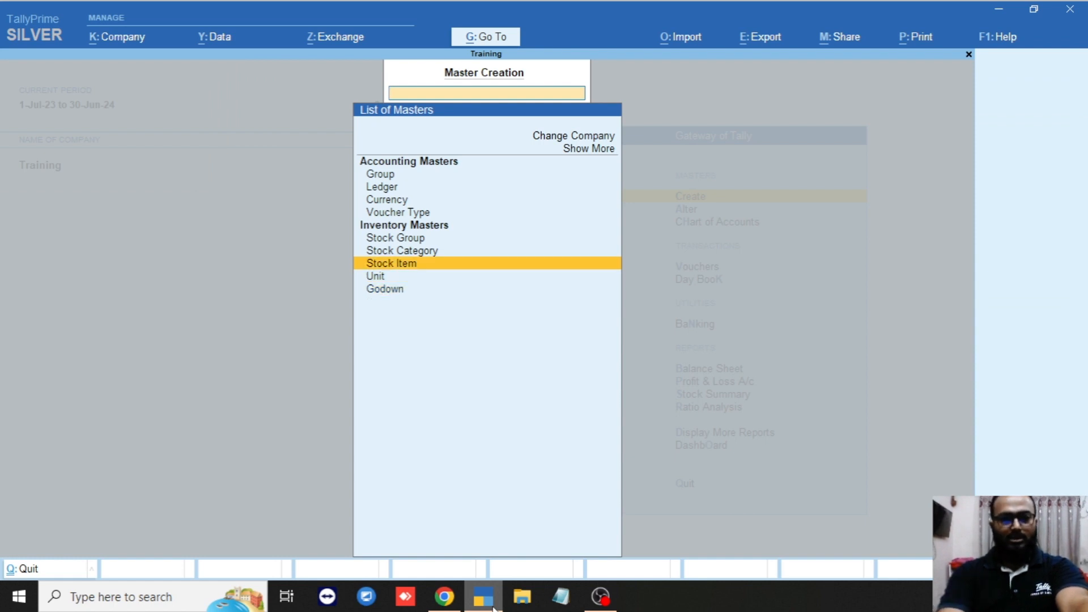
{"action": "key", "text": "Down"}
{"action": "key", "text": "Down"}
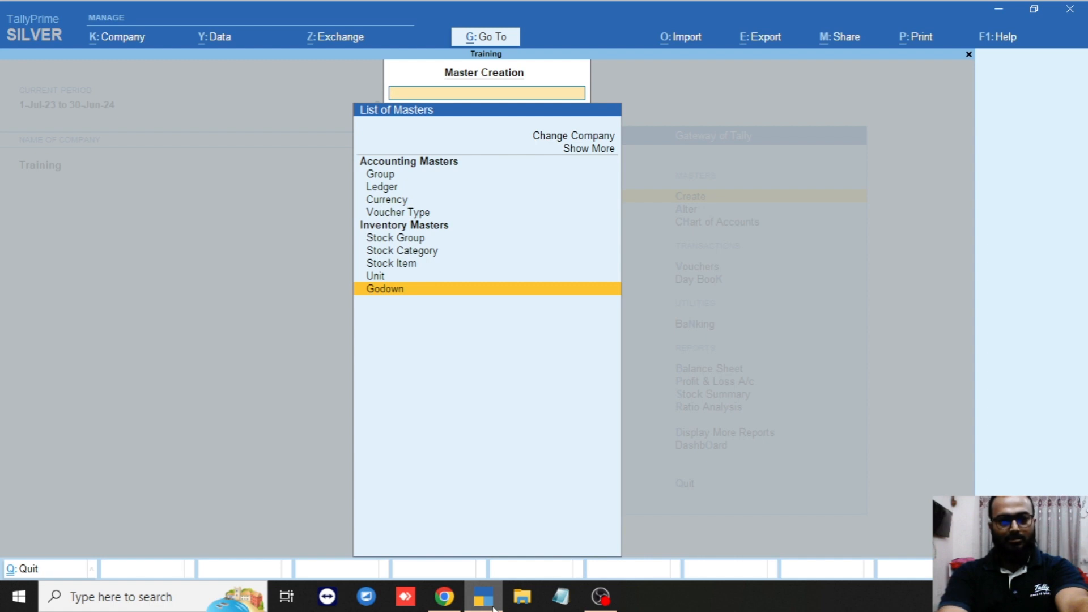
{"action": "key", "text": "Escape"}
{"action": "key", "text": "Down"}
{"action": "key", "text": "Down"}
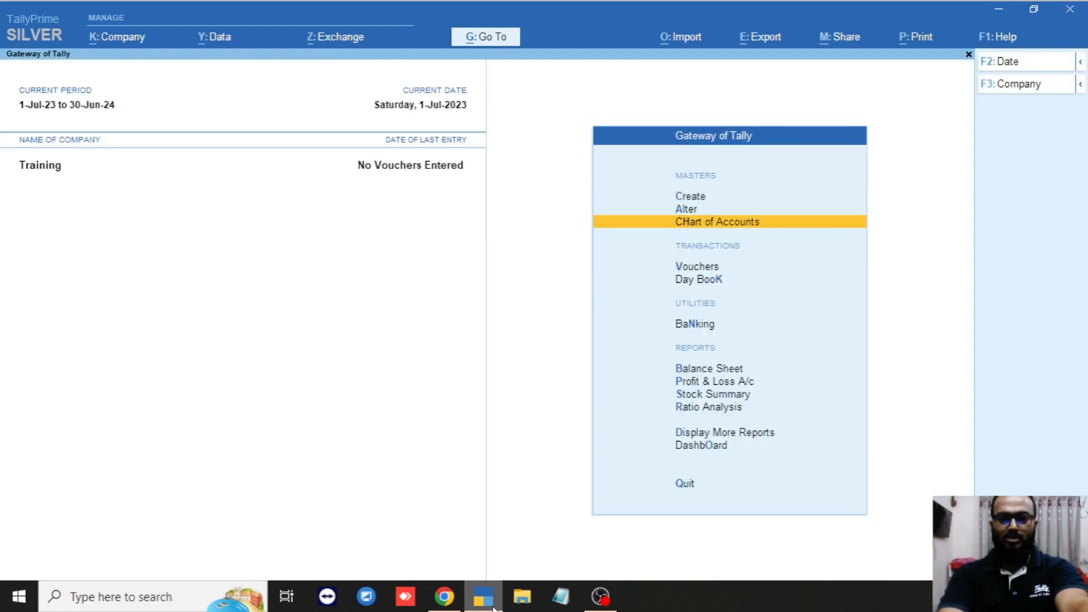
{"action": "key", "text": "Up"}
{"action": "key", "text": "Return"}
{"action": "key", "text": "Down"}
{"action": "key", "text": "Down"}
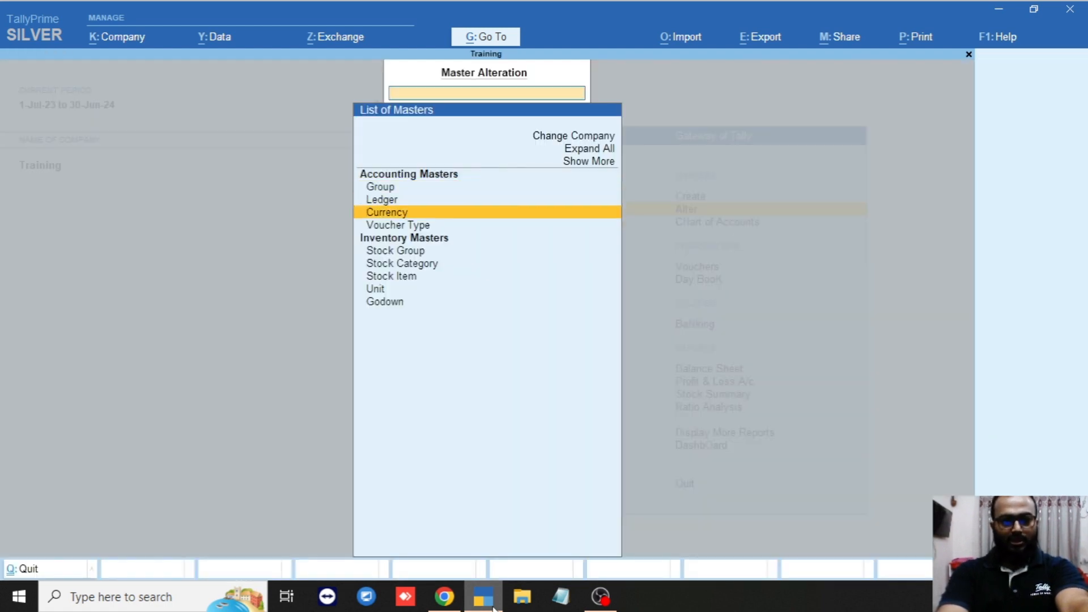
{"action": "key", "text": "Down"}
{"action": "key", "text": "Down"}
{"action": "key", "text": "Down"}
{"action": "key", "text": "Down"}
{"action": "key", "text": "Return"}
{"action": "key", "text": "Escape"}
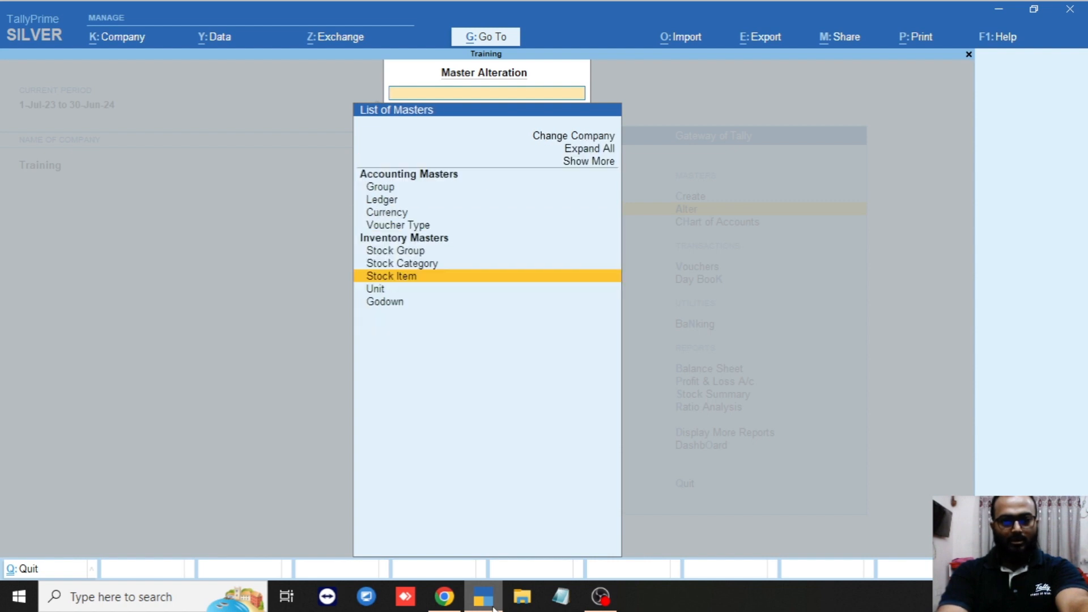
{"action": "key", "text": "Escape"}
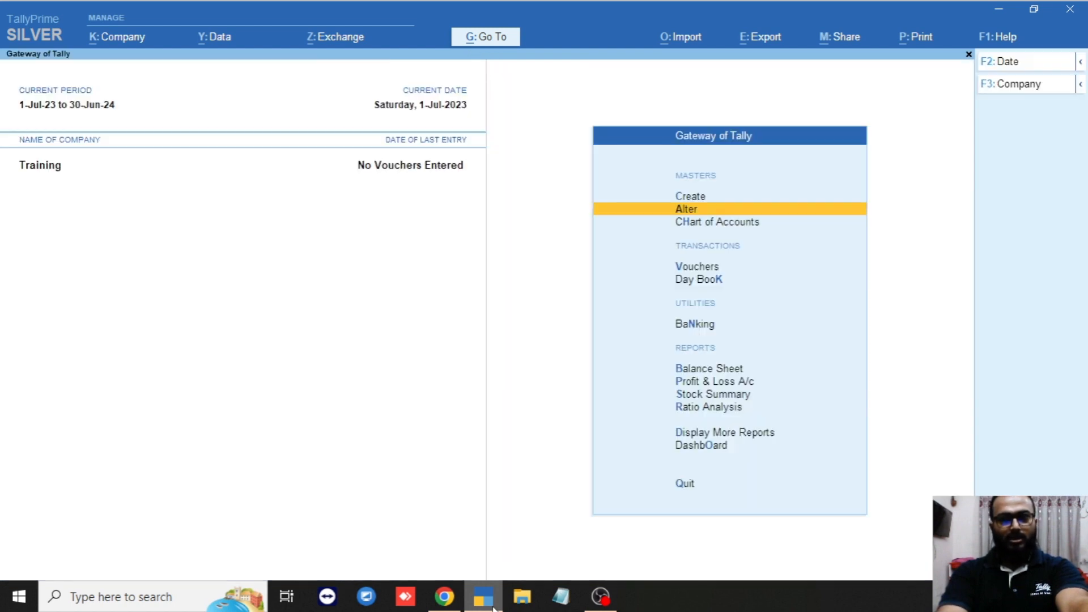
Open the list of stock items in the Chart of Accounts to review the items under each stock group
{"action": "key", "text": "Down"}
{"action": "key", "text": "Return"}
{"action": "key", "text": "Down"}
{"action": "key", "text": "Down"}
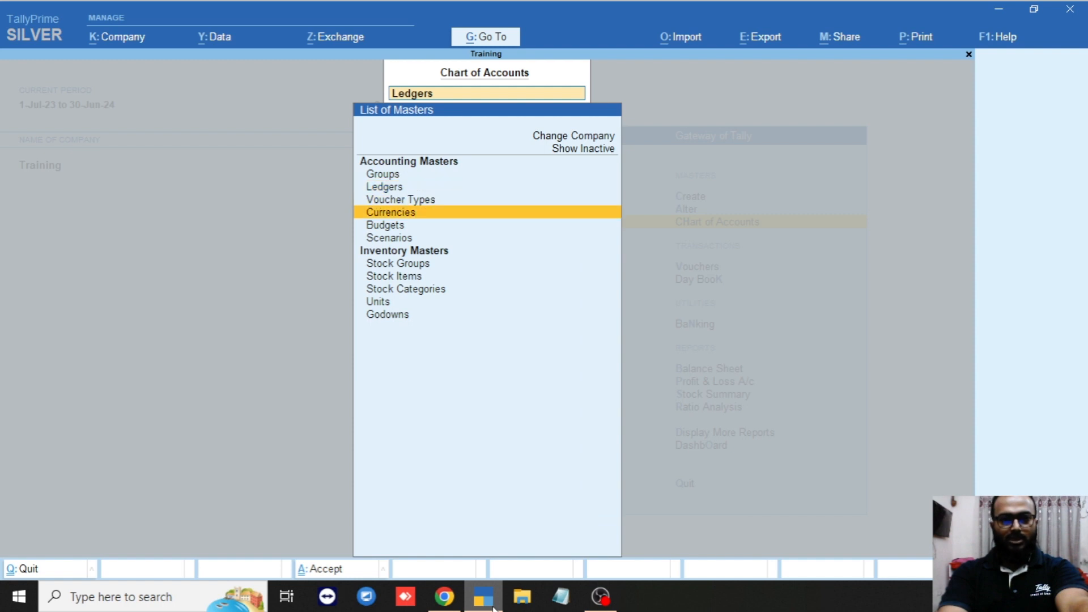
{"action": "key", "text": "Down"}
{"action": "key", "text": "Down"}
{"action": "key", "text": "Down"}
{"action": "key", "text": "Down"}
{"action": "key", "text": "Down"}
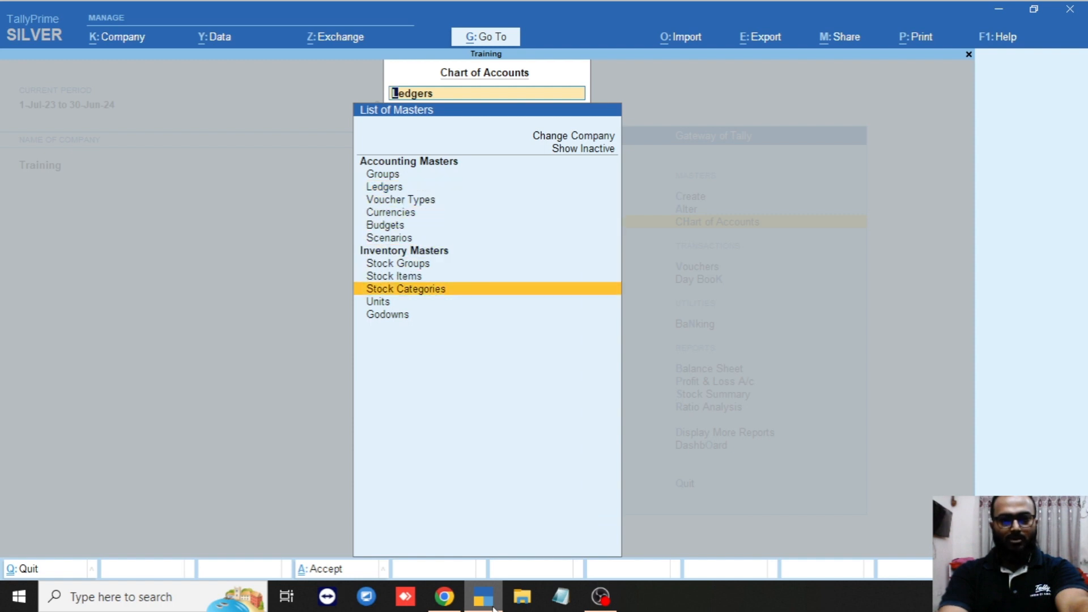
{"action": "key", "text": "Up"}
{"action": "key", "text": "Return"}
{"action": "key", "text": "Down"}
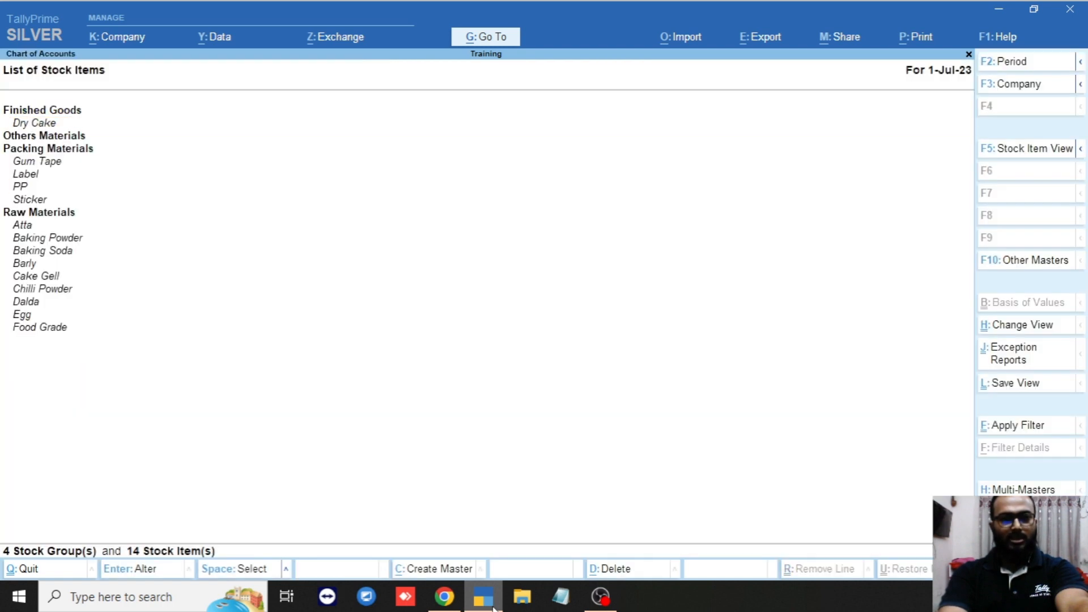
Review the stock items listed under Finished Goods, Others Materials, Packing Materials and Raw Materials, and return to the Gateway of Tally
{"action": "key", "text": "Down"}
{"action": "key", "text": "Down"}
{"action": "key", "text": "Down"}
{"action": "key", "text": "Down"}
{"action": "key", "text": "Down"}
{"action": "key", "text": "Down"}
{"action": "key", "text": "Down"}
{"action": "key", "text": "Down"}
{"action": "key", "text": "Down"}
{"action": "key", "text": "Down"}
{"action": "key", "text": "Down"}
{"action": "key", "text": "Down"}
{"action": "key", "text": "Down"}
{"action": "key", "text": "Down"}
{"action": "key", "text": "Down"}
{"action": "key", "text": "Down"}
{"action": "key", "text": "Up"}
{"action": "key", "text": "Up"}
{"action": "key", "text": "Up"}
{"action": "key", "text": "Up"}
{"action": "key", "text": "Up"}
{"action": "key", "text": "Up"}
{"action": "key", "text": "Up"}
{"action": "key", "text": "Up"}
{"action": "key", "text": "Up"}
{"action": "key", "text": "Up"}
{"action": "key", "text": "Up"}
{"action": "key", "text": "Up"}
{"action": "key", "text": "Up"}
{"action": "key", "text": "Up"}
{"action": "key", "text": "Up"}
{"action": "key", "text": "Up"}
{"action": "key", "text": "Up"}
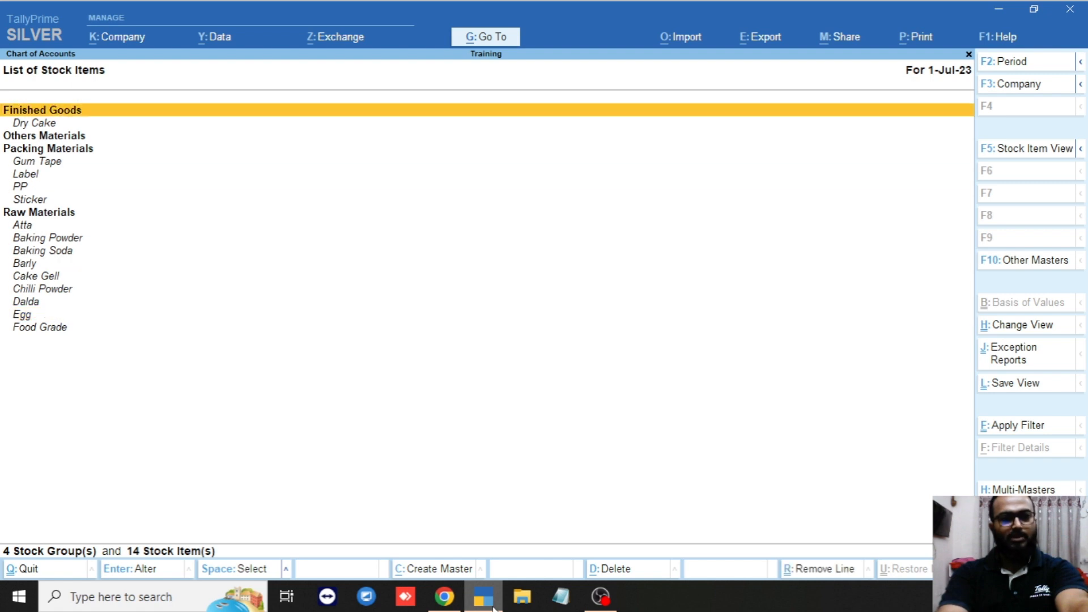
{"action": "key", "text": "Down"}
{"action": "key", "text": "Down"}
{"action": "key", "text": "Down"}
{"action": "key", "text": "Down"}
{"action": "key", "text": "Down"}
{"action": "key", "text": "Down"}
{"action": "key", "text": "Down"}
{"action": "key", "text": "Down"}
{"action": "key", "text": "Down"}
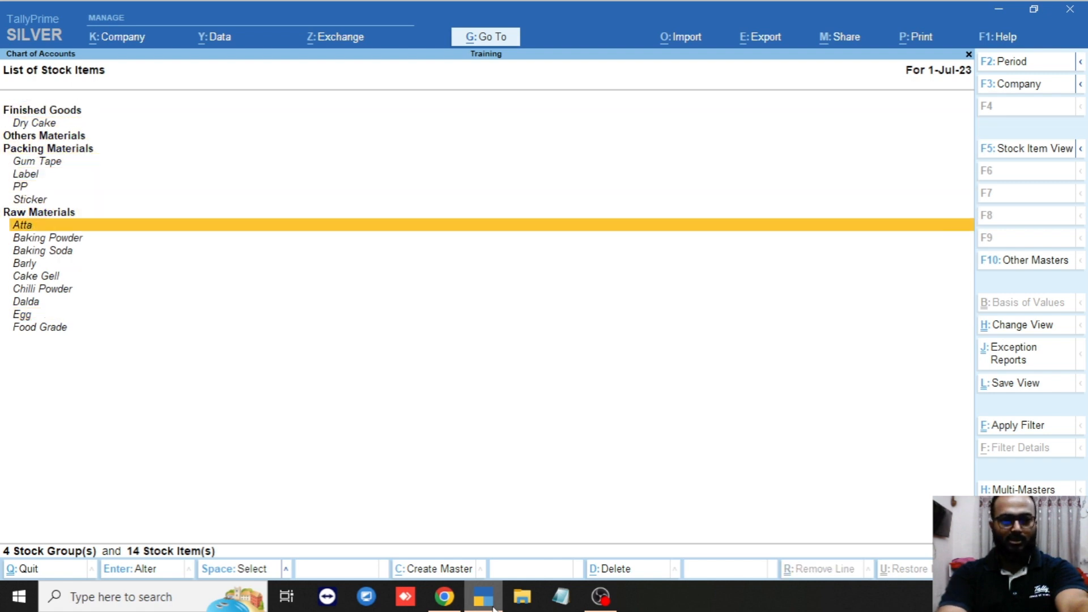
{"action": "key", "text": "Down"}
{"action": "key", "text": "Down"}
{"action": "key", "text": "Down"}
{"action": "key", "text": "Down"}
{"action": "key", "text": "Down"}
{"action": "key", "text": "Down"}
{"action": "key", "text": "Down"}
{"action": "key", "text": "Down"}
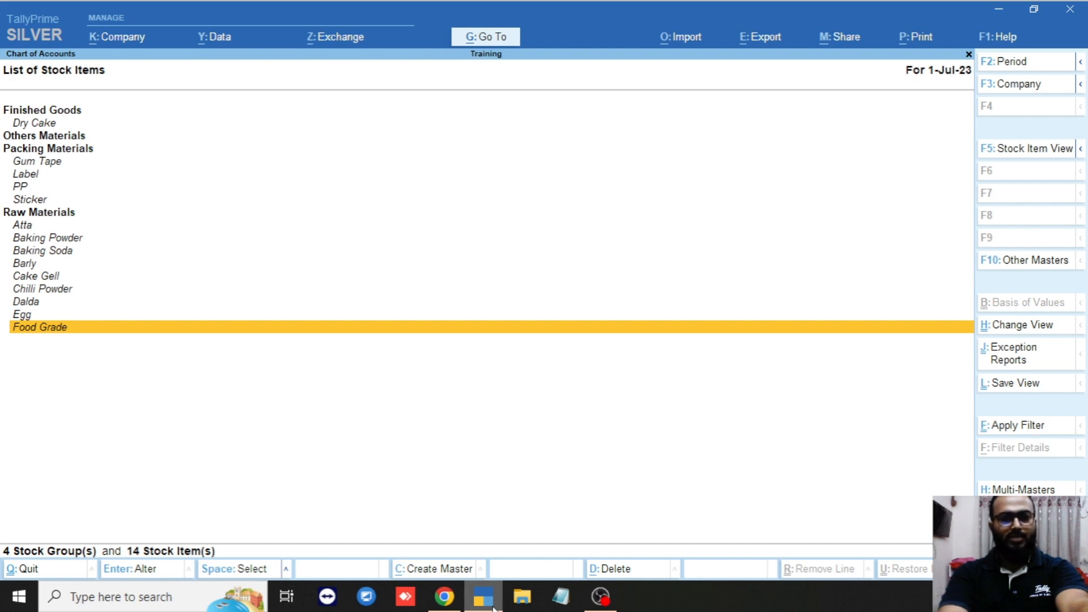
{"action": "key", "text": "Escape"}
{"action": "key", "text": "Escape"}
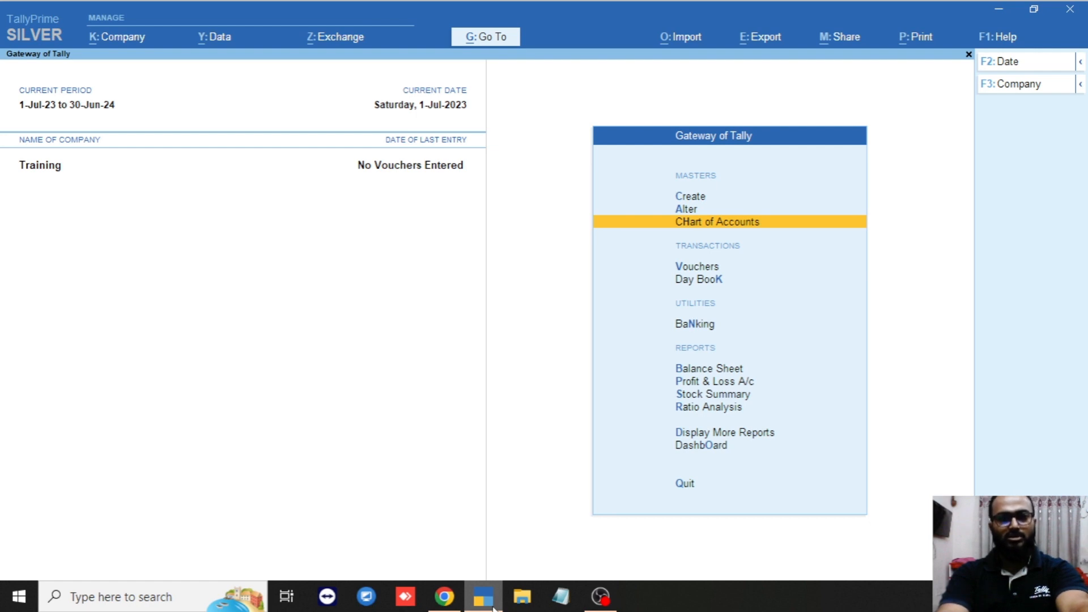
Reopen the list of stock items from the Inventory Masters in the Chart of Accounts
{"action": "key", "text": "Return"}
{"action": "key", "text": "Down"}
{"action": "key", "text": "Down"}
{"action": "key", "text": "Down"}
{"action": "key", "text": "Down"}
{"action": "key", "text": "Down"}
{"action": "key", "text": "Down"}
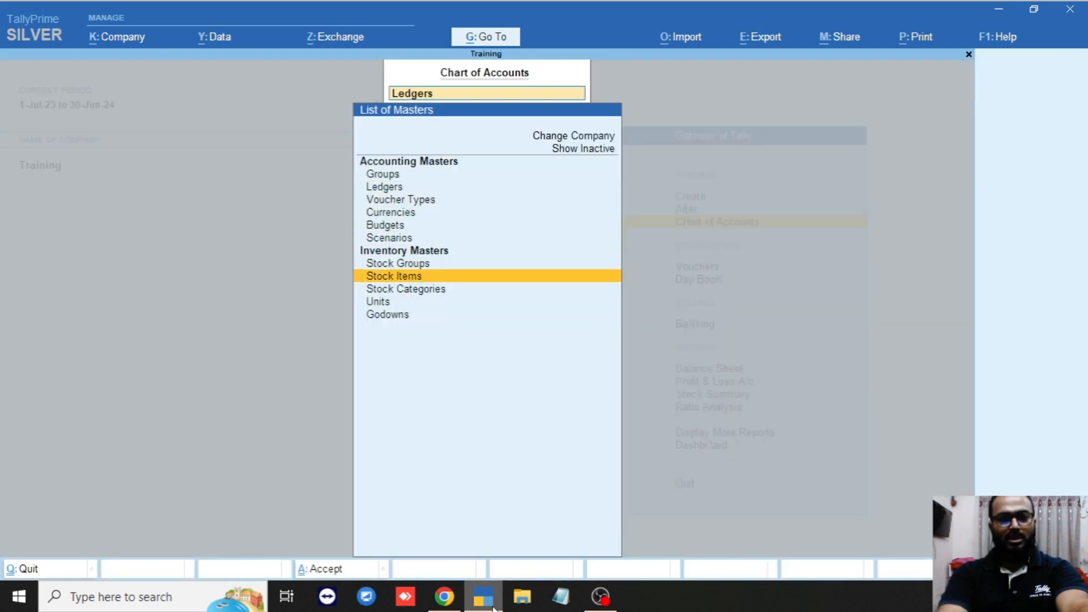
{"action": "key", "text": "Return"}
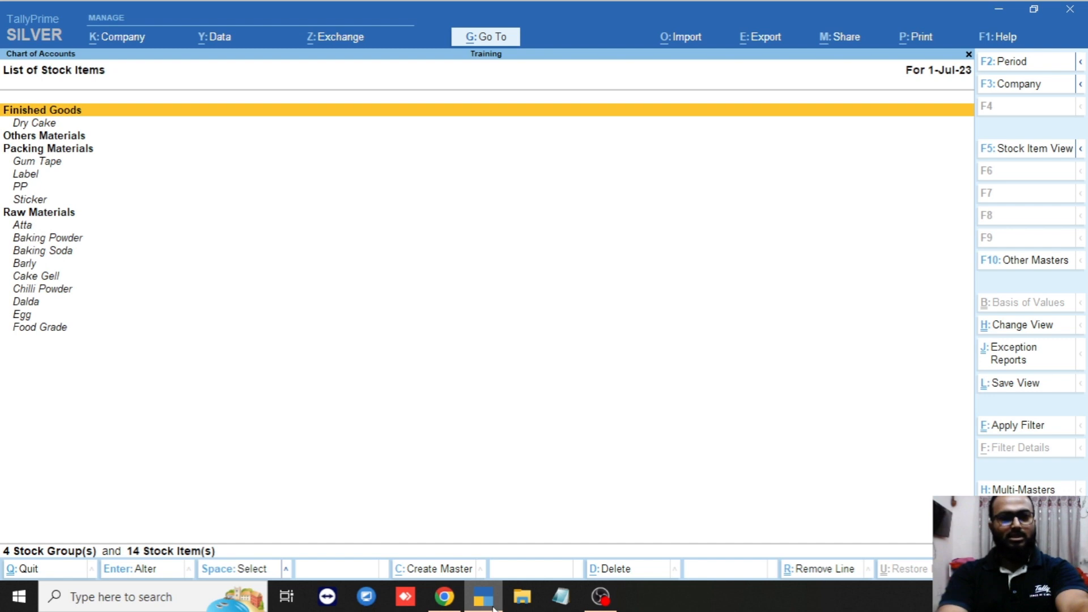
Examine the grouped stock items from Dry Cake through the packing materials to Baking Soda
{"action": "key", "text": "Down"}
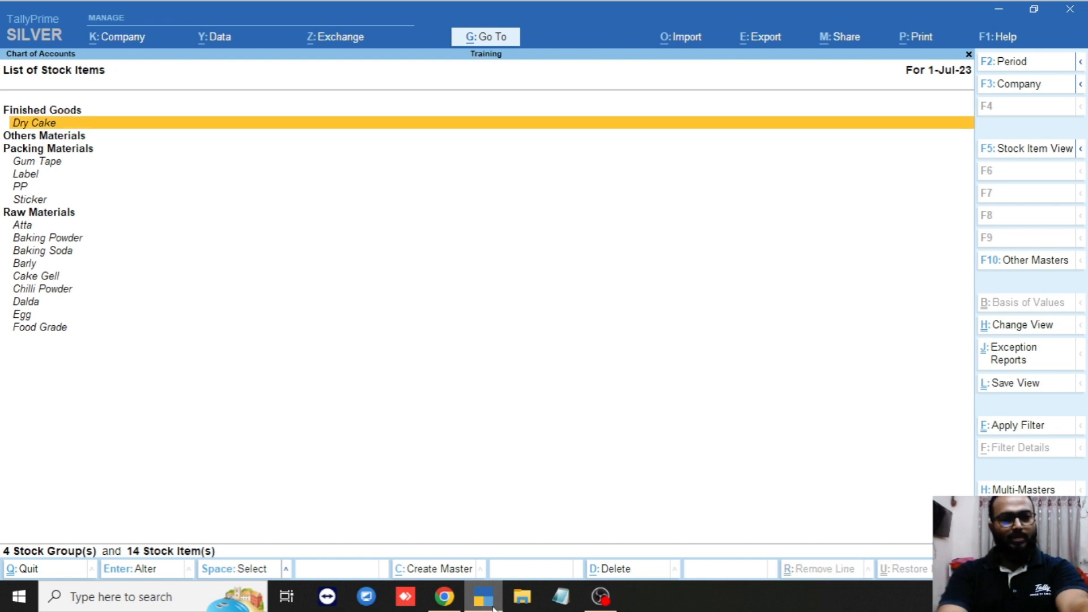
{"action": "key", "text": "Down"}
{"action": "key", "text": "Down"}
{"action": "key", "text": "Down"}
{"action": "key", "text": "Down"}
{"action": "key", "text": "Down"}
{"action": "key", "text": "Down"}
{"action": "key", "text": "Down"}
{"action": "key", "text": "Down"}
{"action": "key", "text": "Down"}
{"action": "key", "text": "Down"}
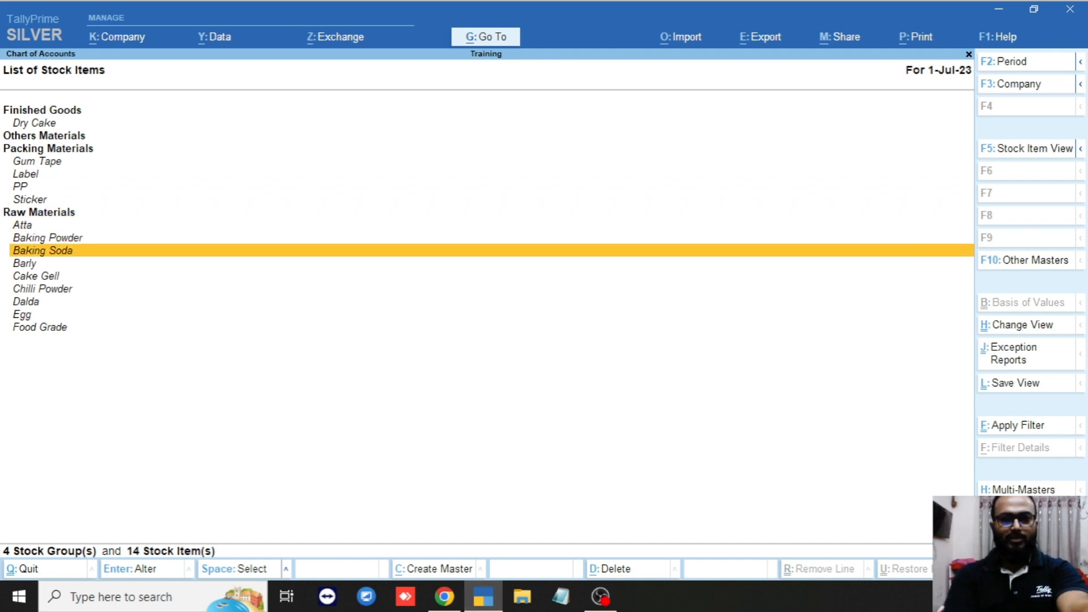
Switch the list to Stock Item View to check each item's group and unit, and return to the Gateway of Tally
{"action": "left_click", "coordinate": [1017, 154]}
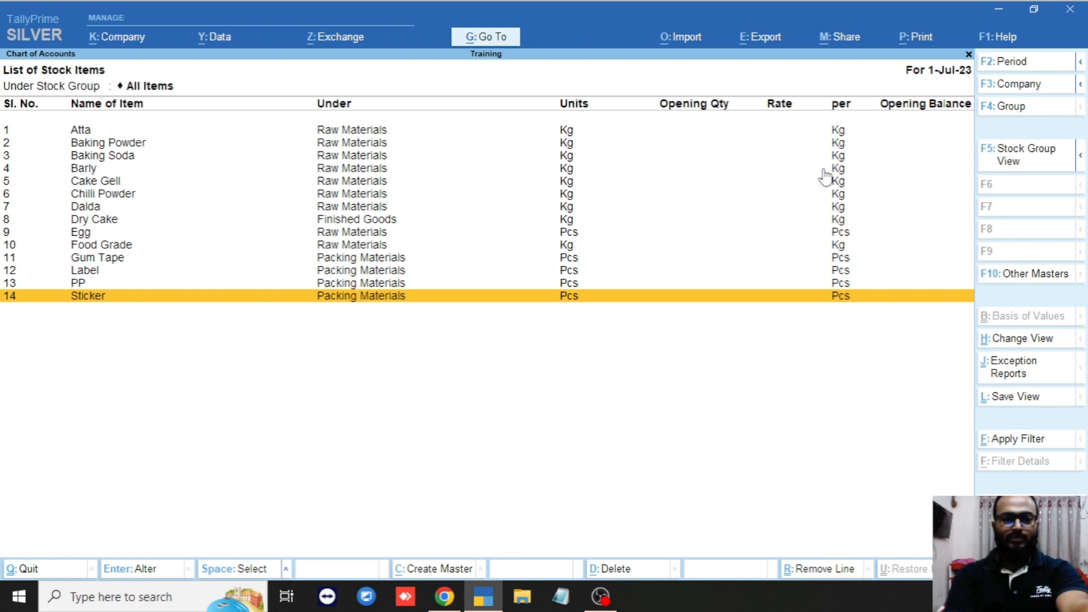
{"action": "key", "text": "Escape"}
{"action": "key", "text": "Escape"}
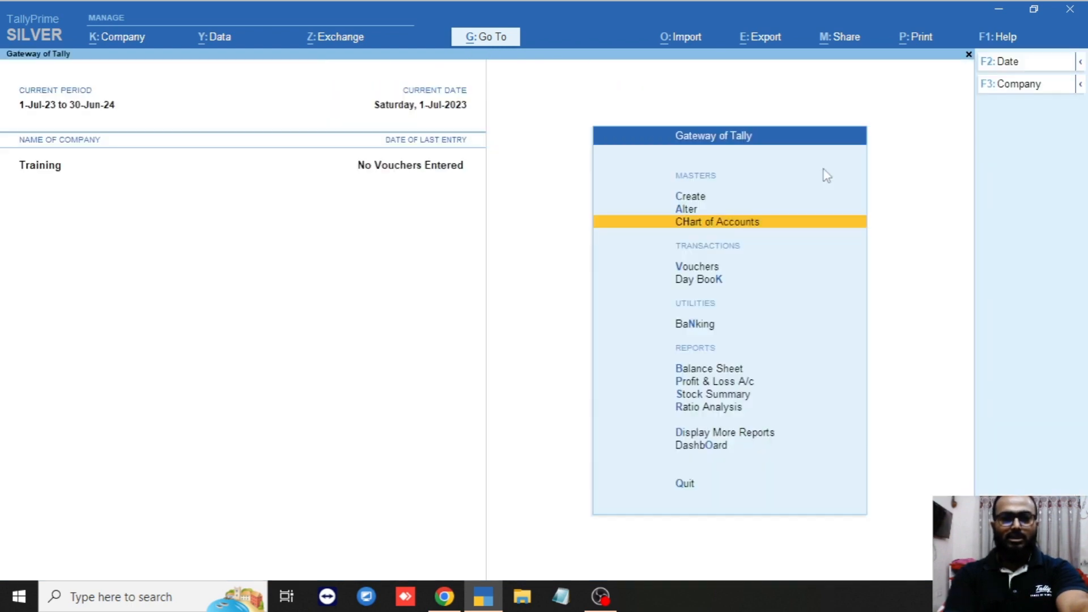